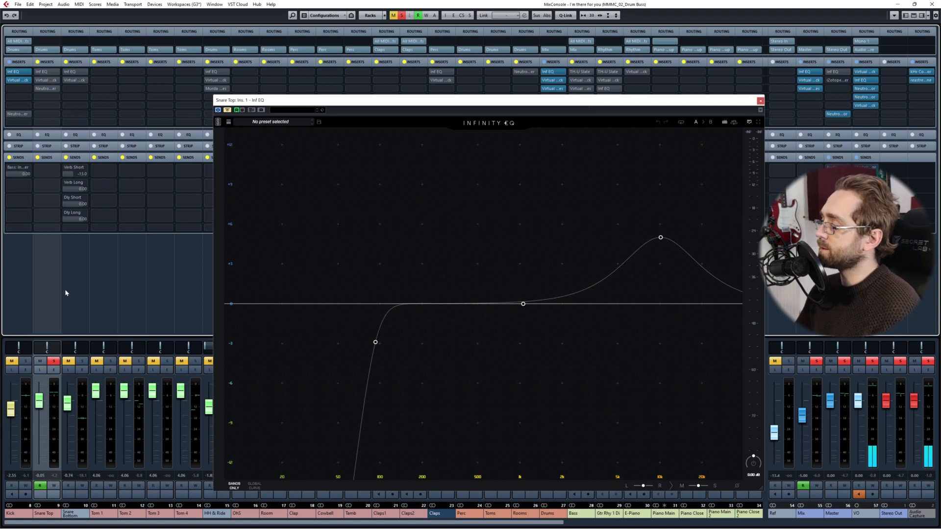
- Play the Snare Top track and compare its Inf EQ insert bypassed and active, leaving the EQ active
key("space")
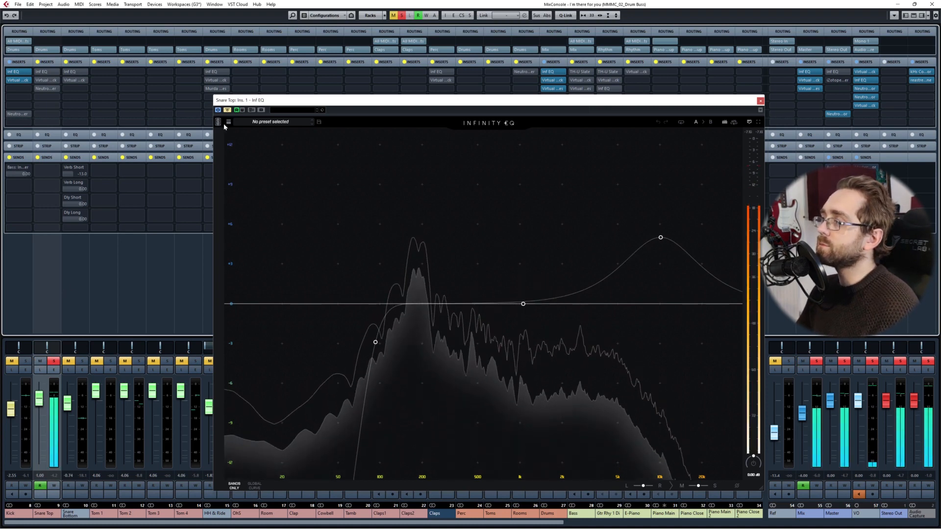
left_click_drag(233, 105, 223, 87)
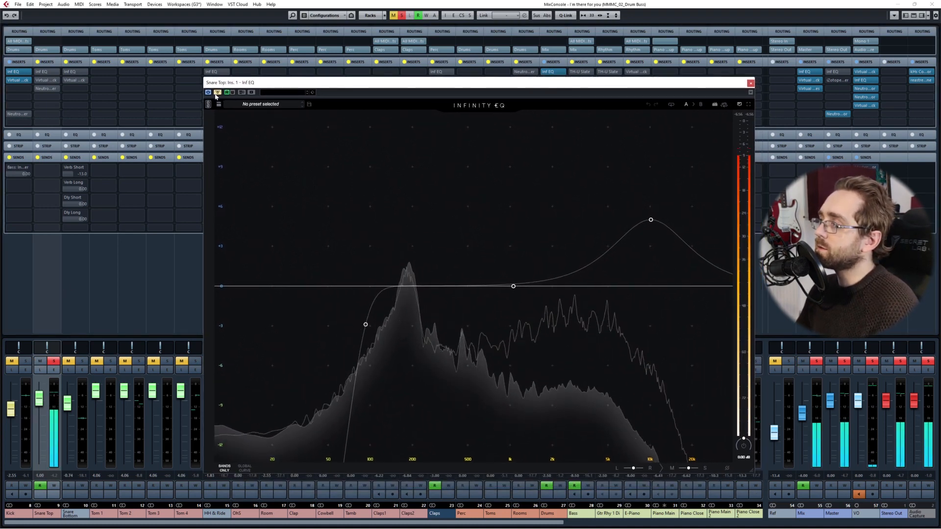
left_click(217, 93)
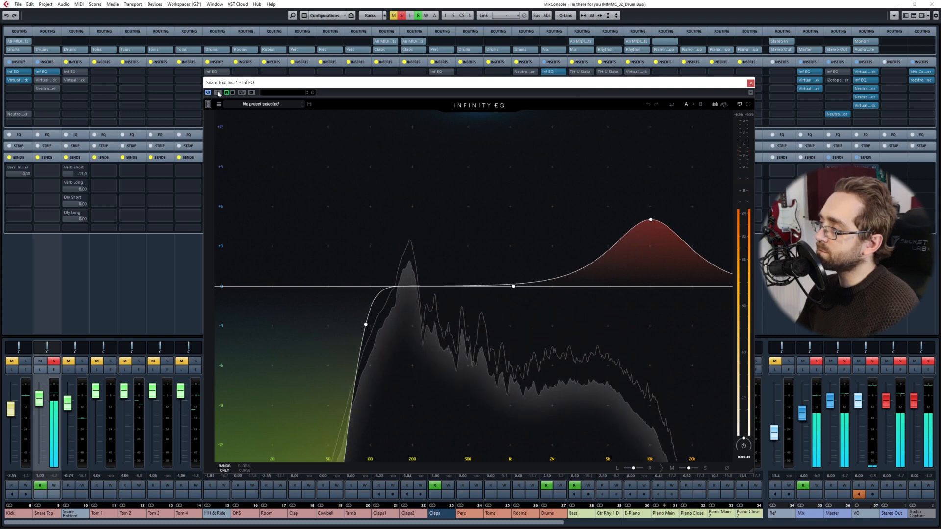
left_click(217, 92)
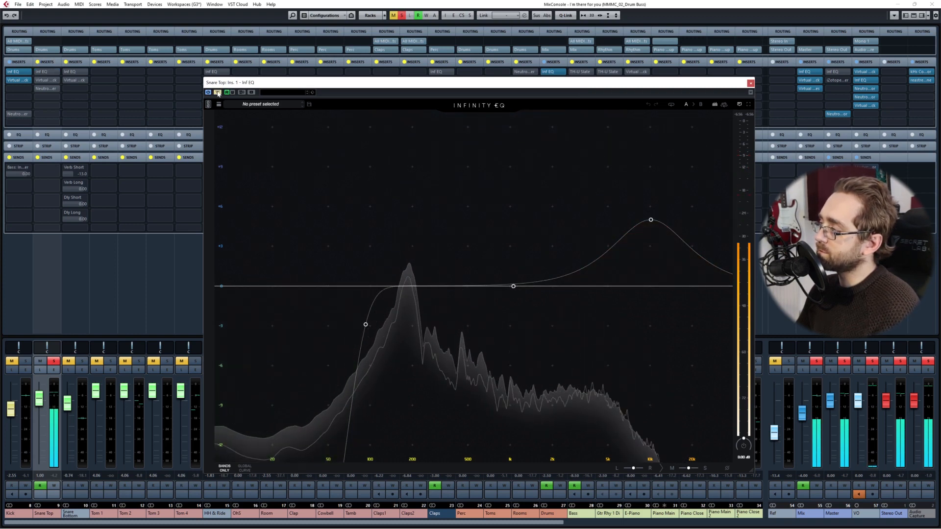
left_click(217, 92)
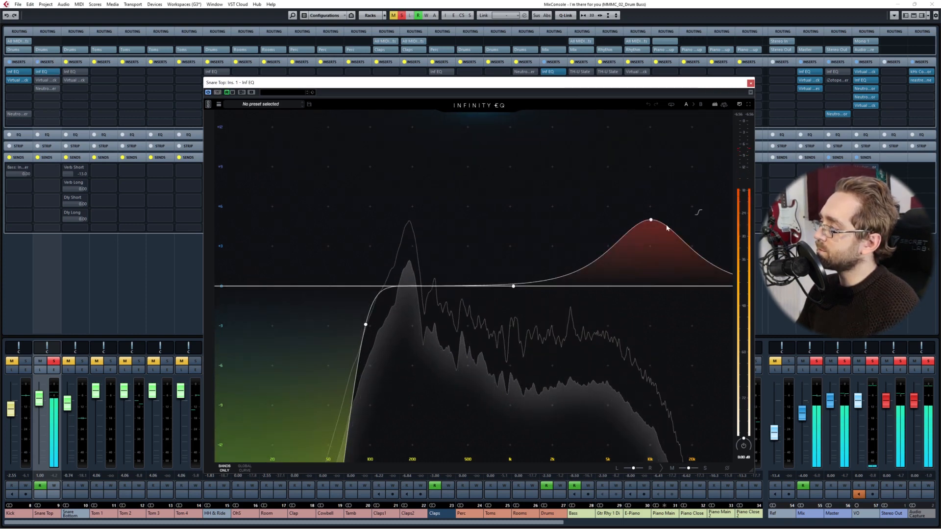
- Audition the 10.1 kHz boost band of the Snare Top EQ in solo and restore the full signal
left_click(650, 225)
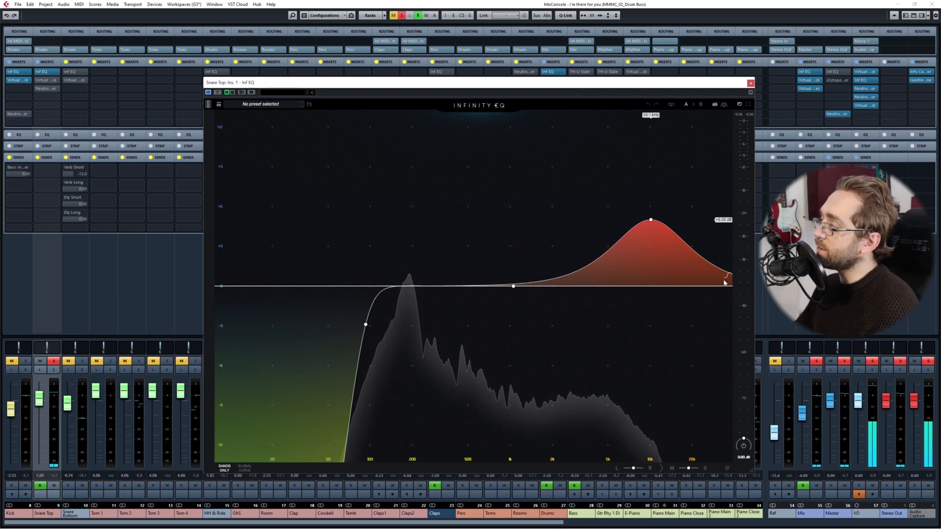
mouse_move(654, 223)
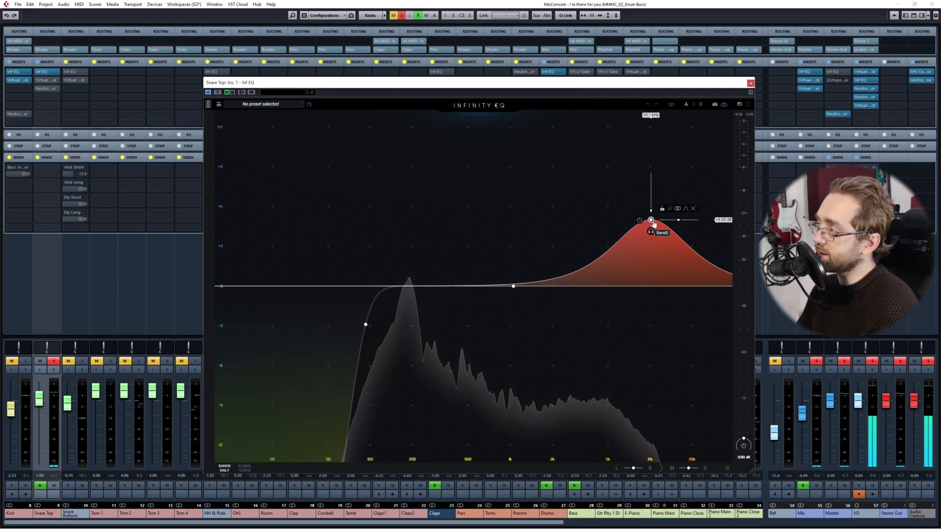
left_click(651, 231)
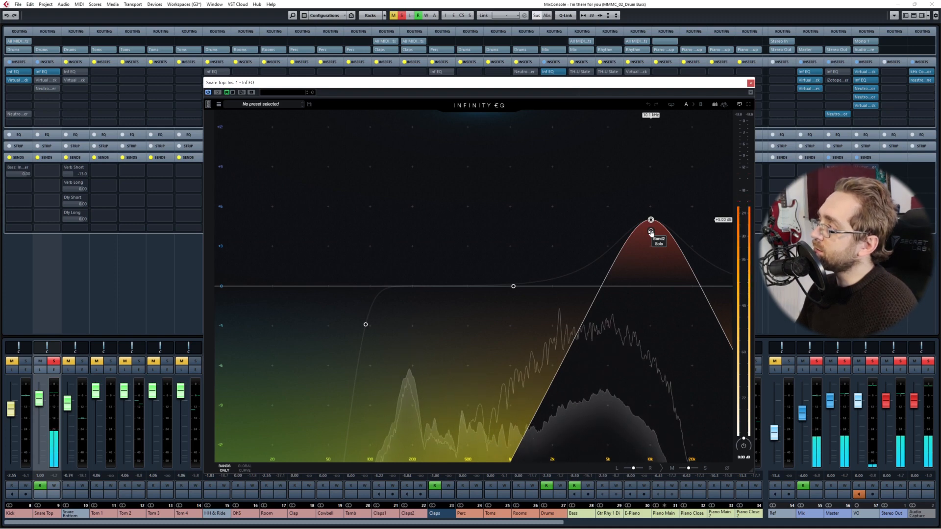
left_click(650, 232)
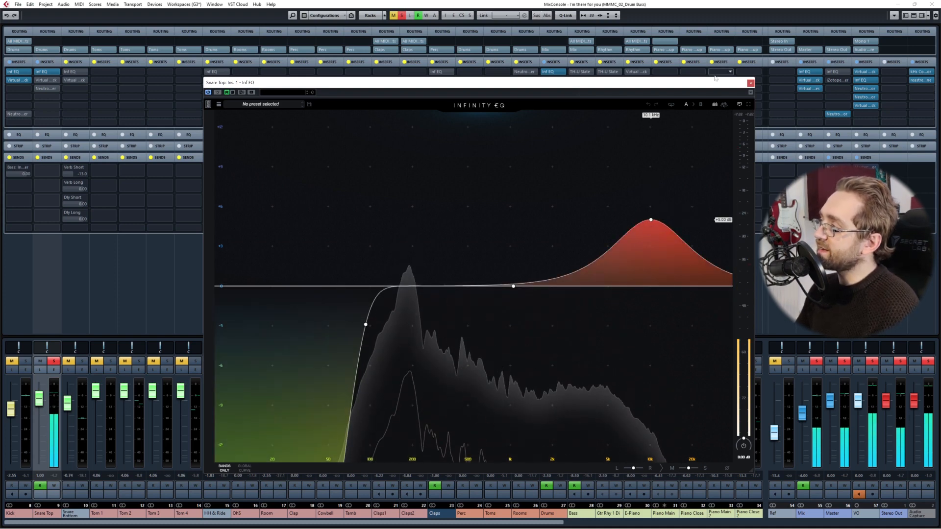
- Close the EQ and open the Virtual Mix Rack insert on the Snare Top channel
left_click(750, 83)
left_click(45, 80)
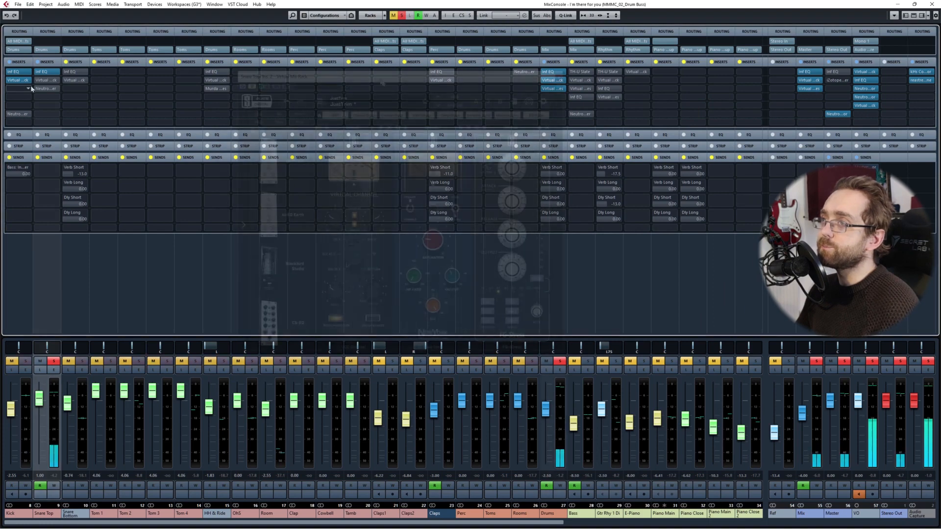
left_click_drag(341, 94, 329, 118)
left_click(52, 326)
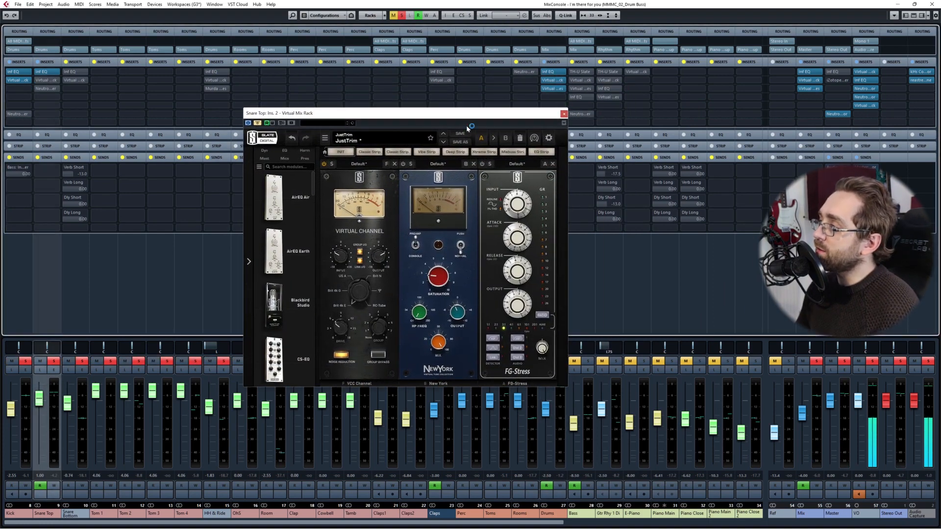
left_click_drag(469, 116, 441, 47)
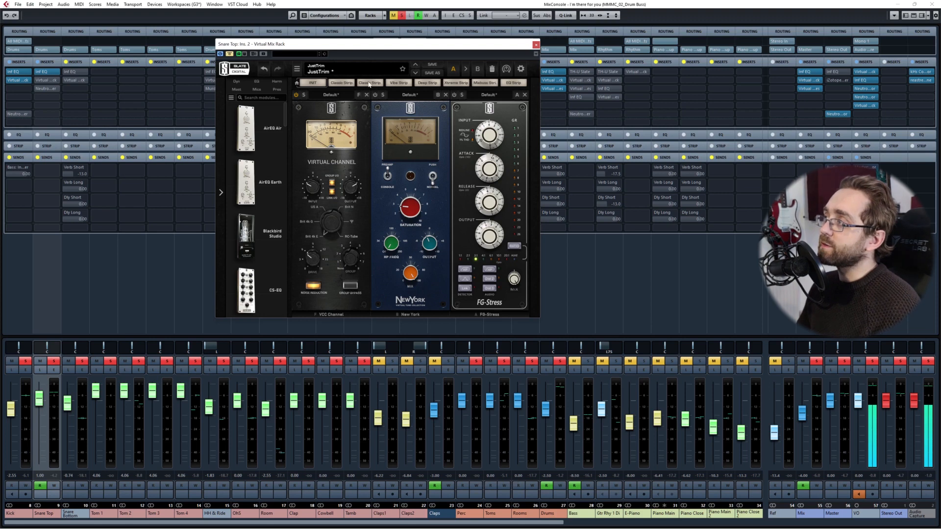
left_click_drag(391, 47, 457, 108)
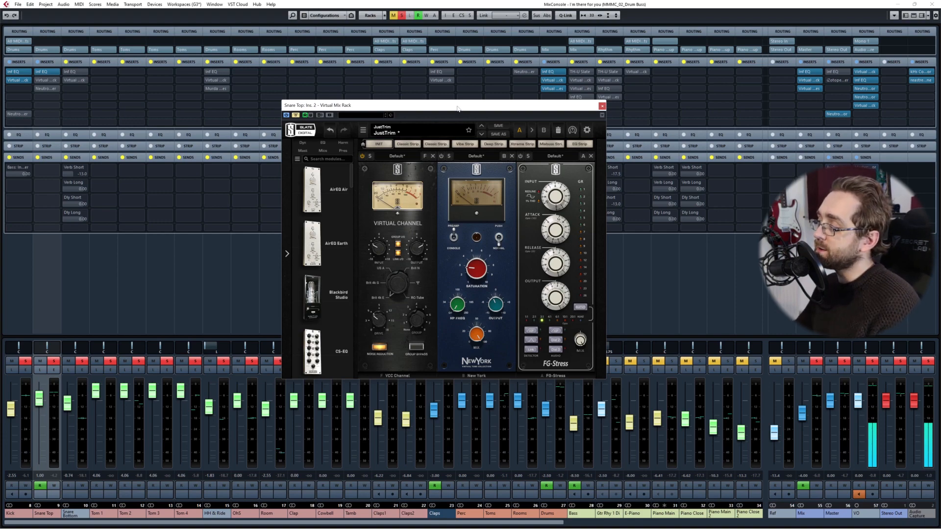
left_click_drag(457, 109, 237, 57)
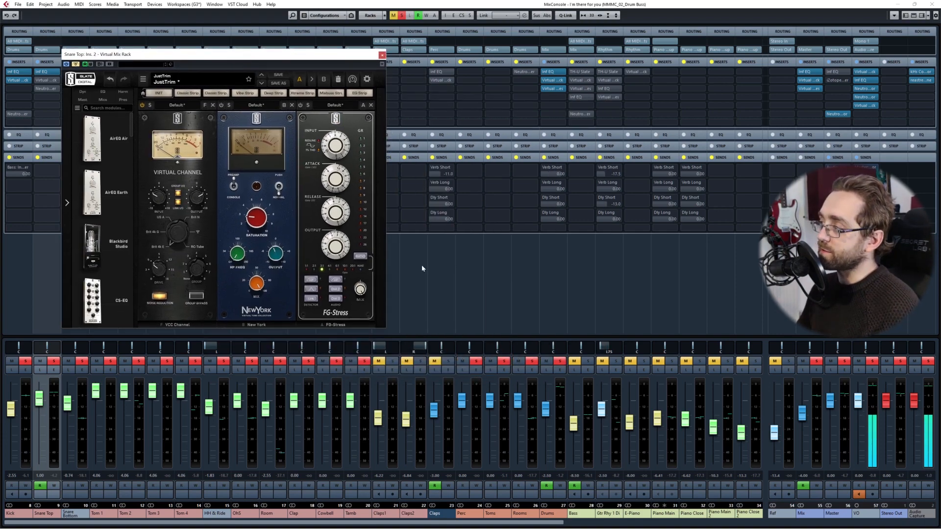
left_click(441, 284)
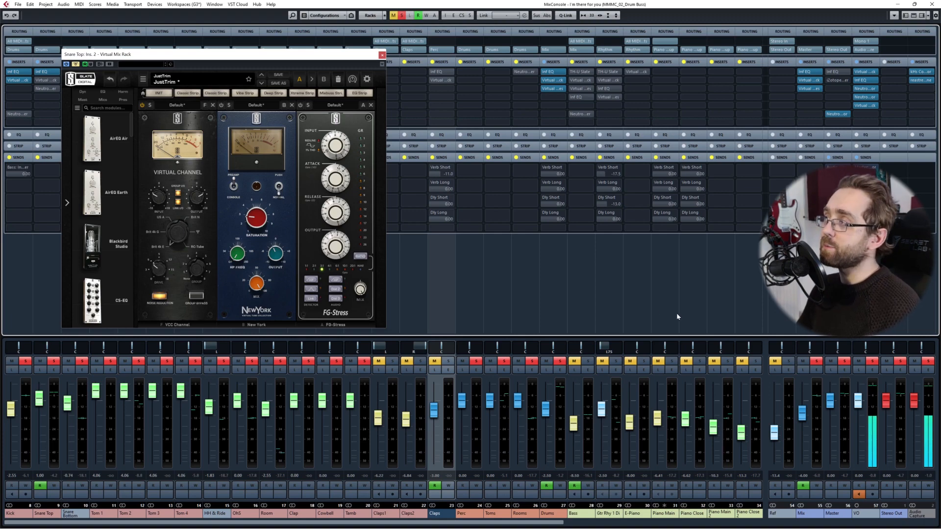
left_click_drag(325, 55, 631, 152)
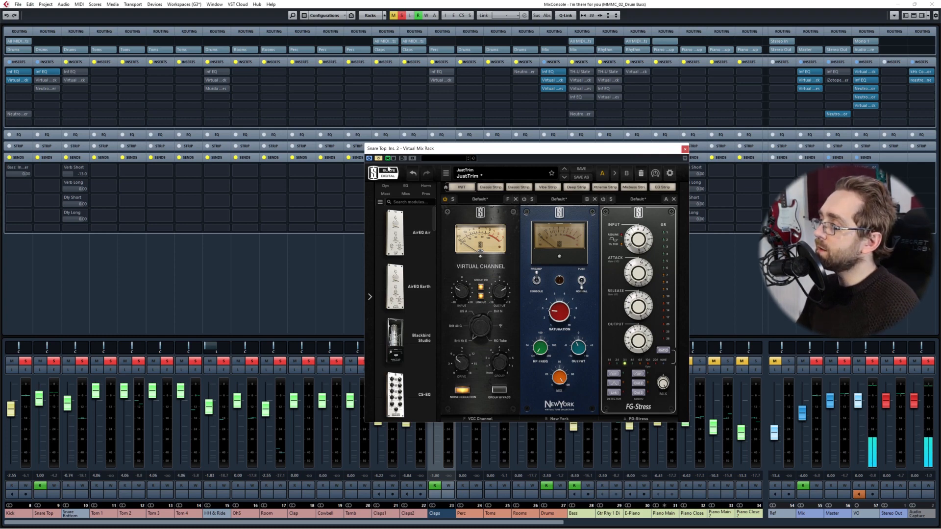
- Compare Snare Top's Virtual Mix Rack bypassed and active within the playing drum mix, leaving it active
left_click_drag(391, 153, 362, 147)
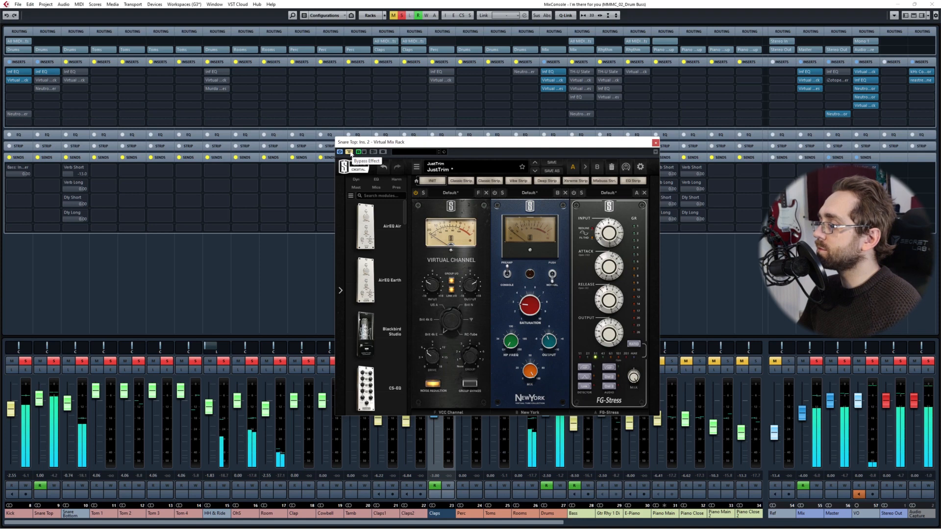
left_click(350, 153)
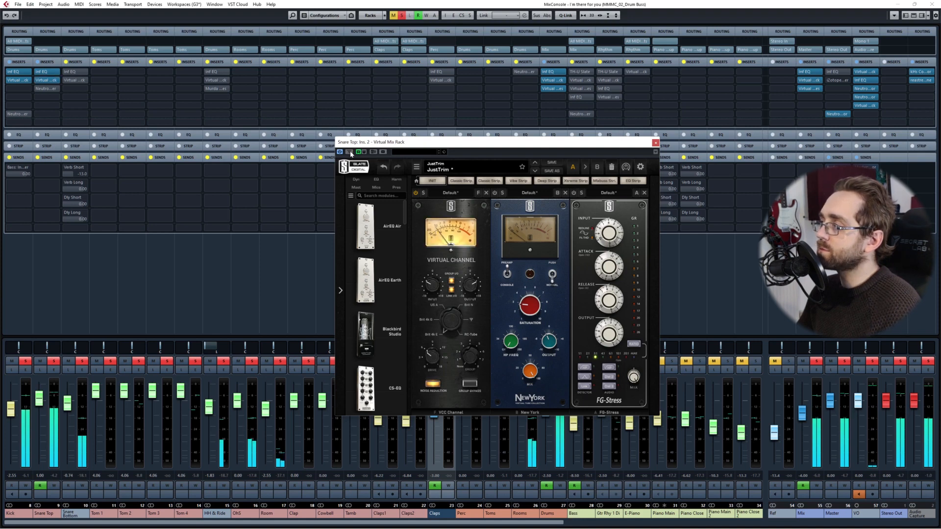
left_click(350, 152)
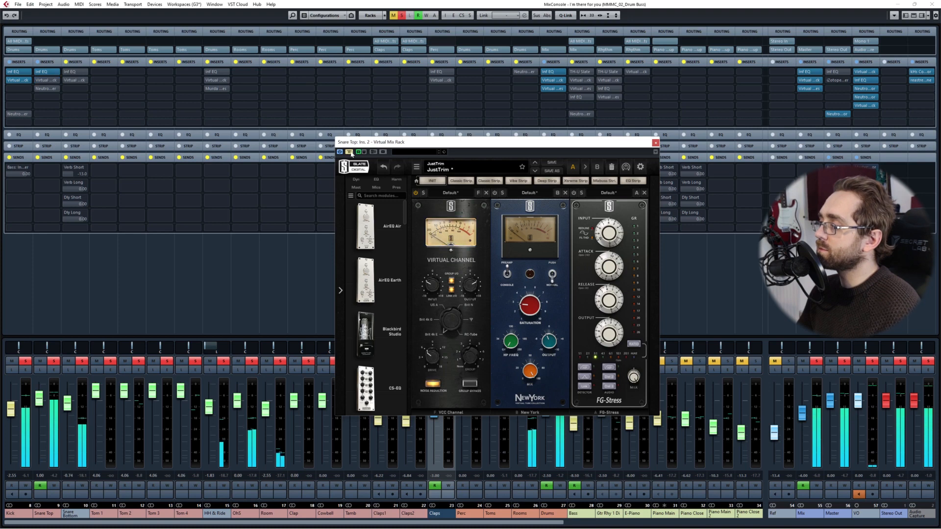
left_click(350, 152)
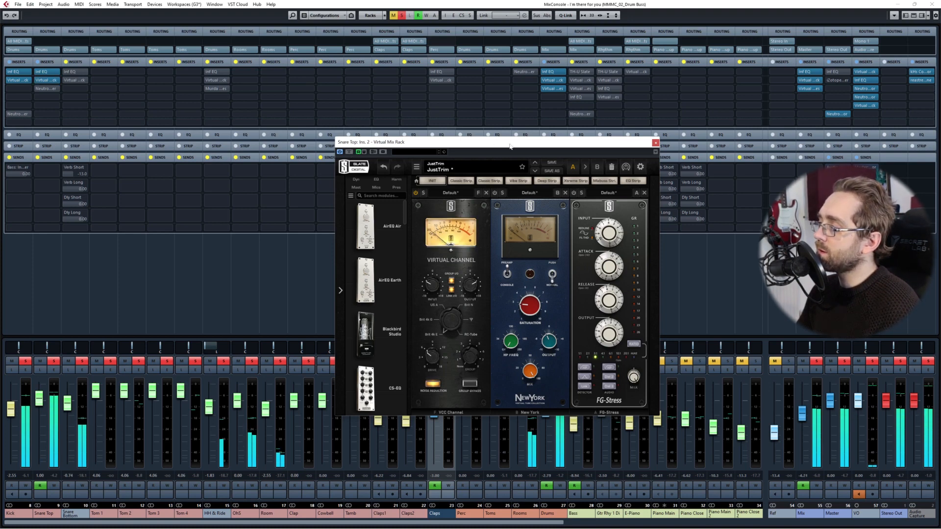
- Change the solo from the whole drum group to the Snare Top channel only
left_click_drag(509, 145, 346, 41)
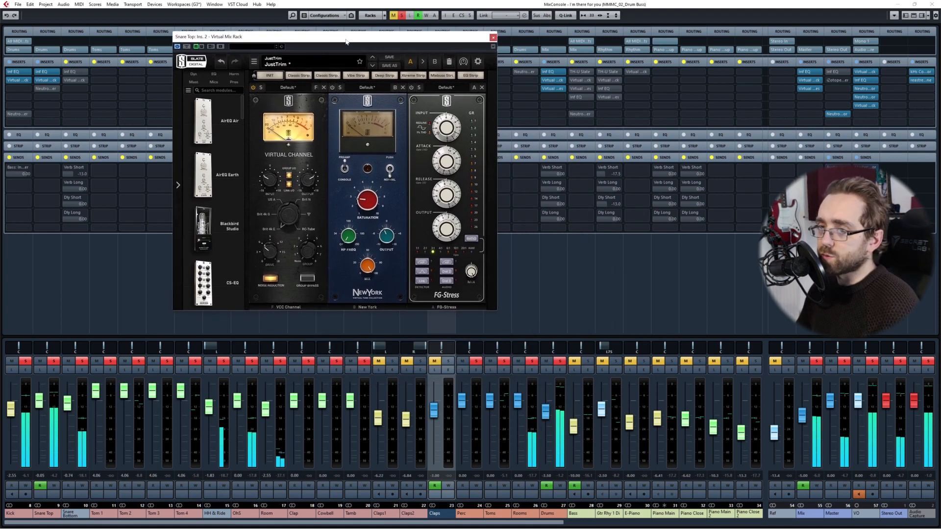
left_click(553, 299)
left_click(46, 302)
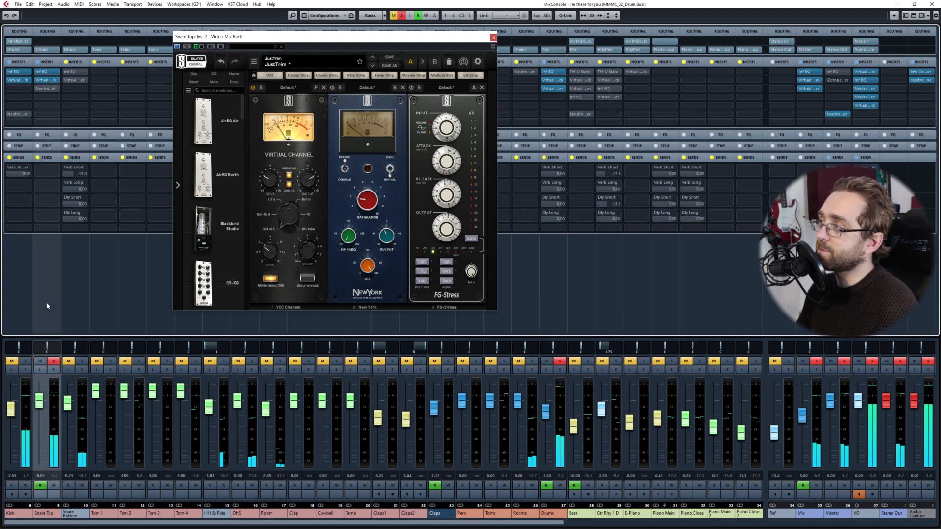
left_click_drag(341, 45, 456, 132)
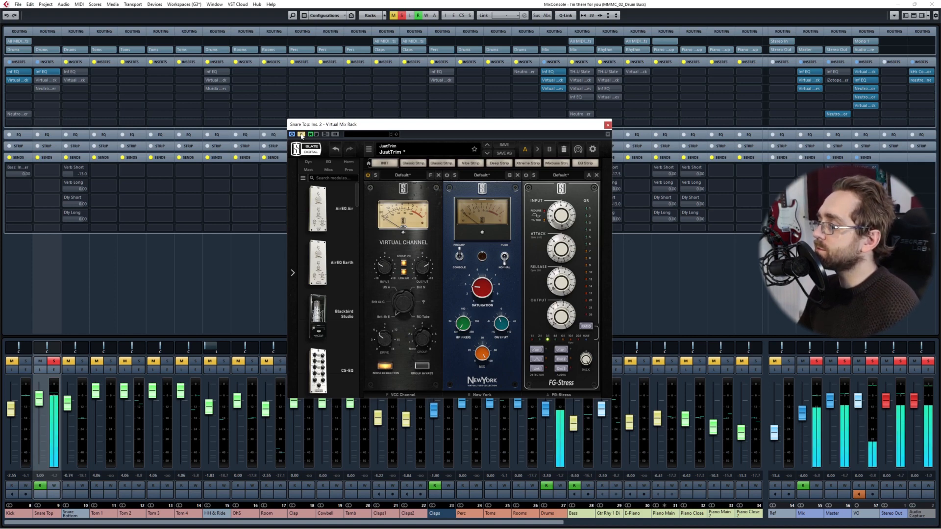
- Compare the Virtual Mix Rack bypassed and active on the soloed Snare Top, leaving the rack active
left_click(301, 134)
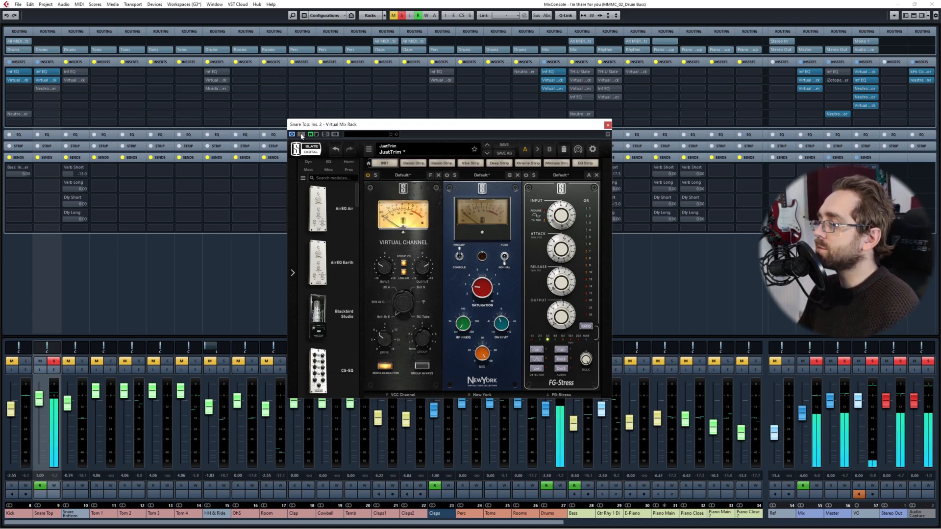
left_click(302, 135)
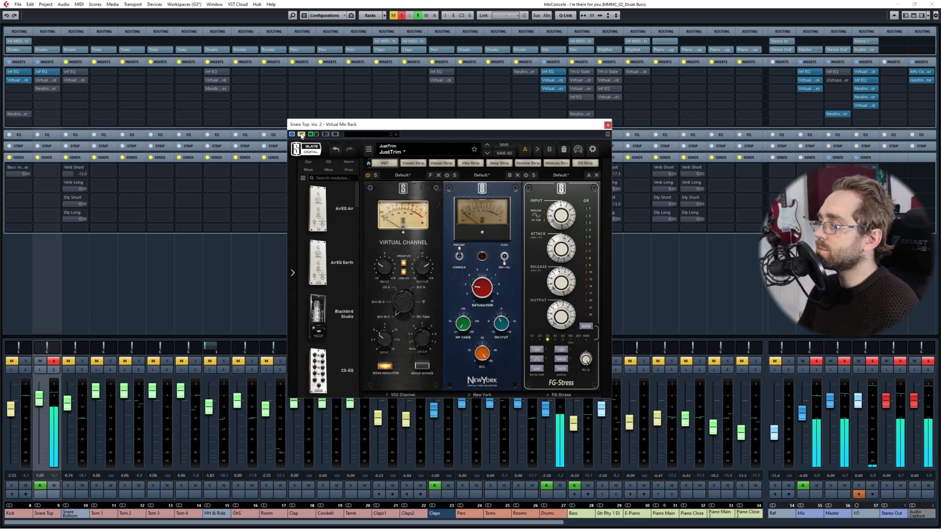
left_click(301, 134)
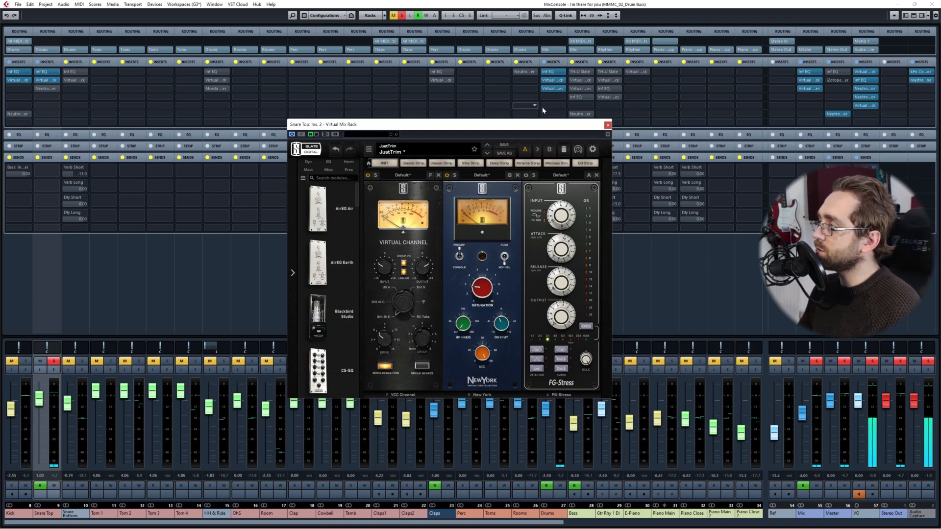
- Compare the soloed snare with the New York saturation module off and on, leaving the module on
left_click_drag(545, 126, 332, 91)
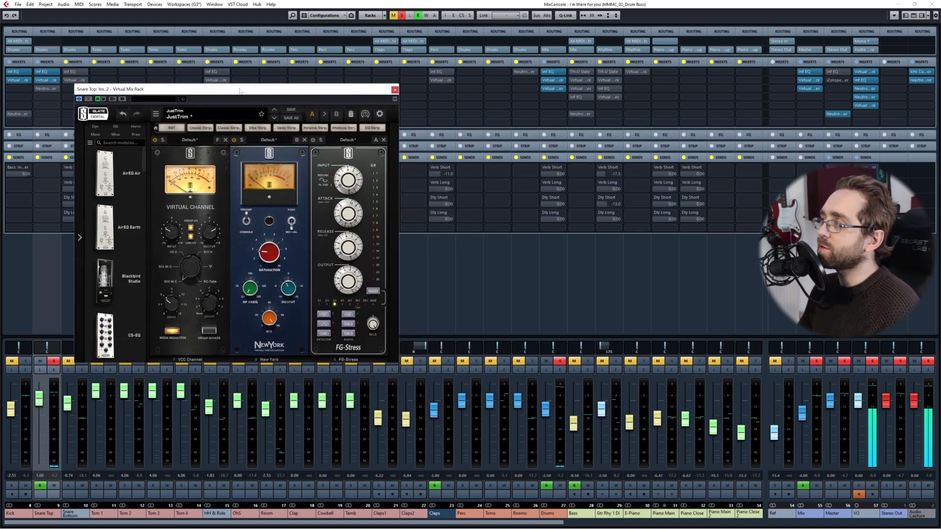
left_click_drag(240, 91, 387, 93)
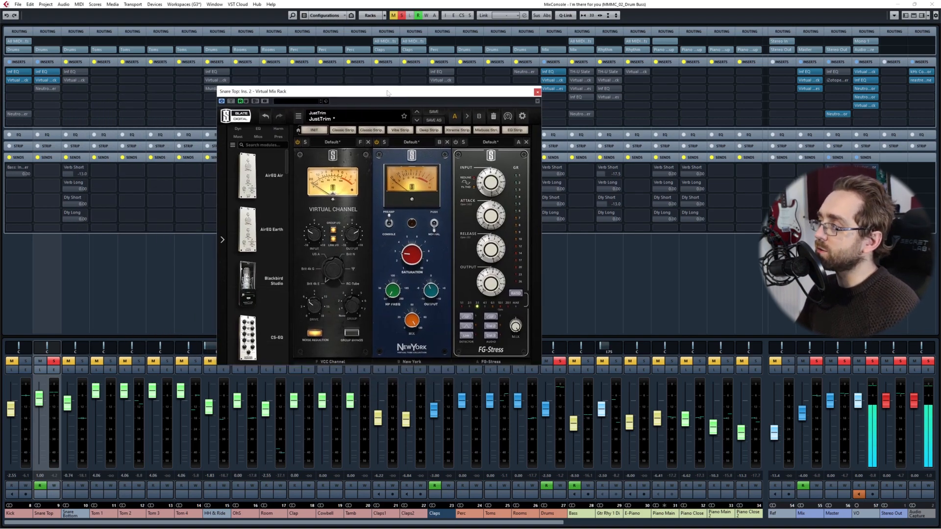
left_click(376, 142)
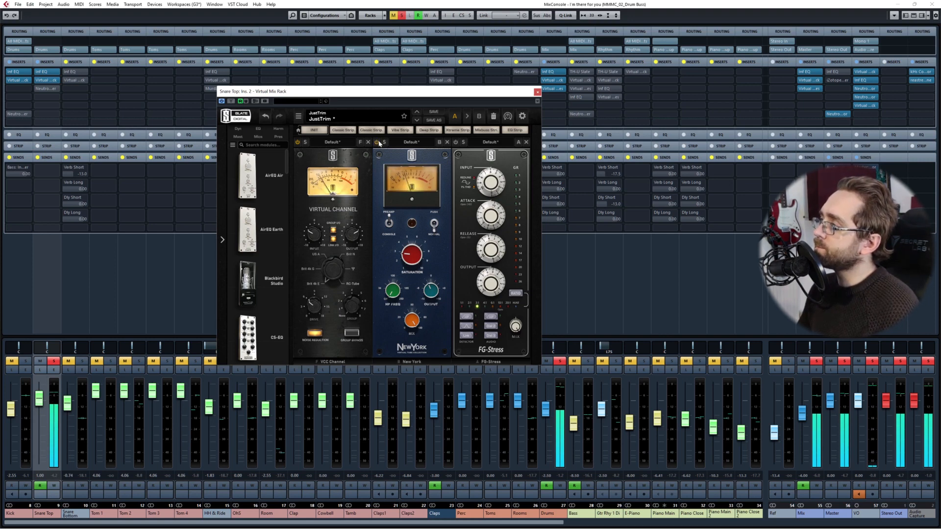
left_click(378, 143)
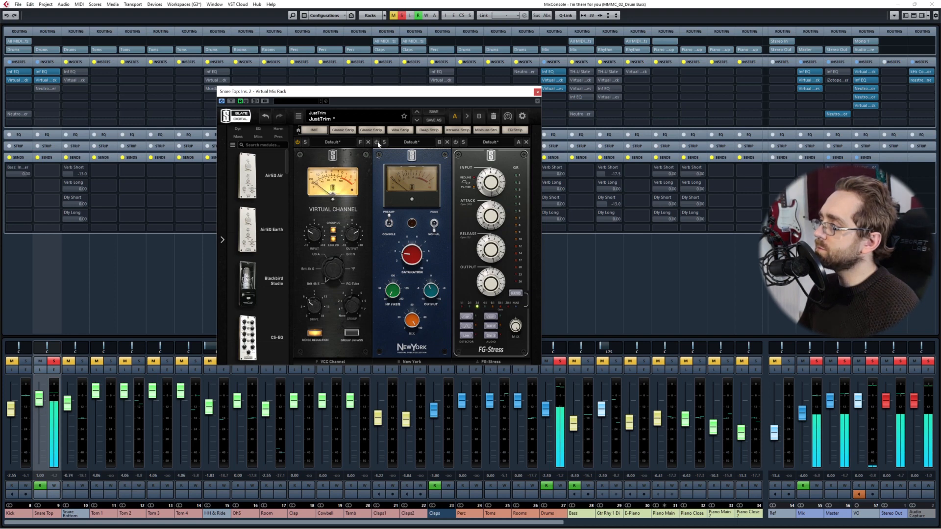
left_click(377, 142)
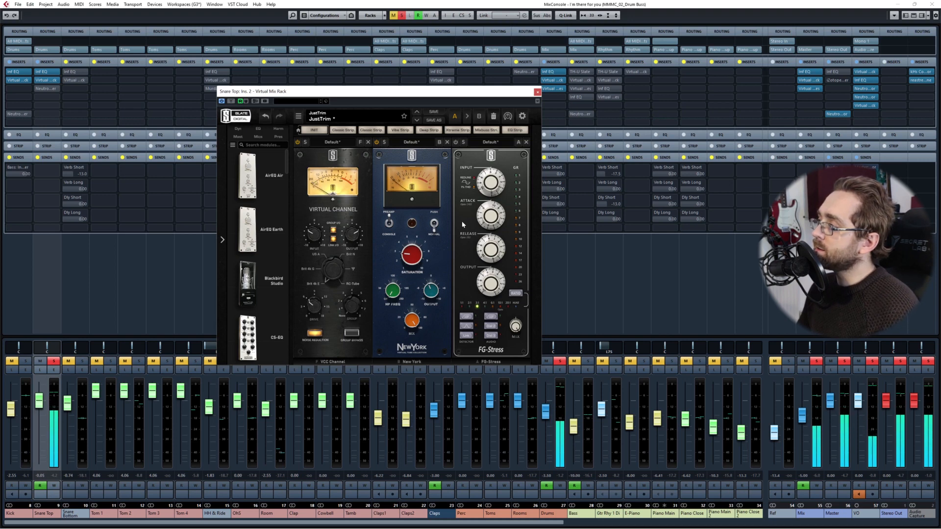
- Audition the snare with the whole Drums group soloed and return the solo to Snare Top
left_click(560, 310)
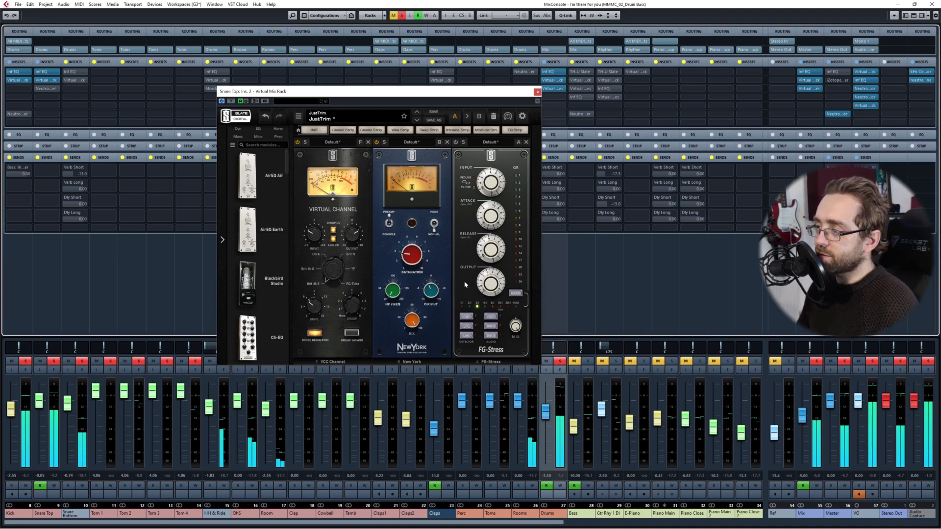
left_click(54, 361, "ctrl")
left_click(53, 312)
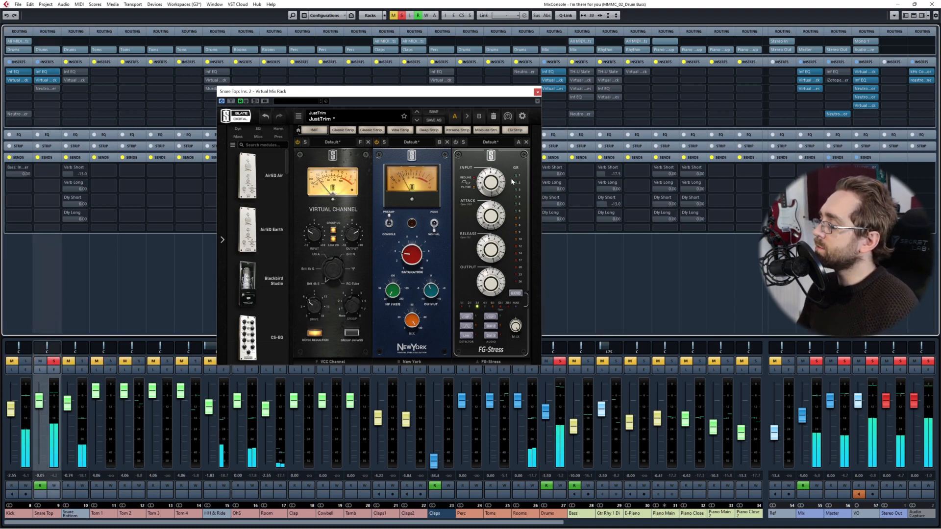
- Switch on the FG-Stress compressor module and solo the Drums group to hear it in the drum mix
left_click(455, 142)
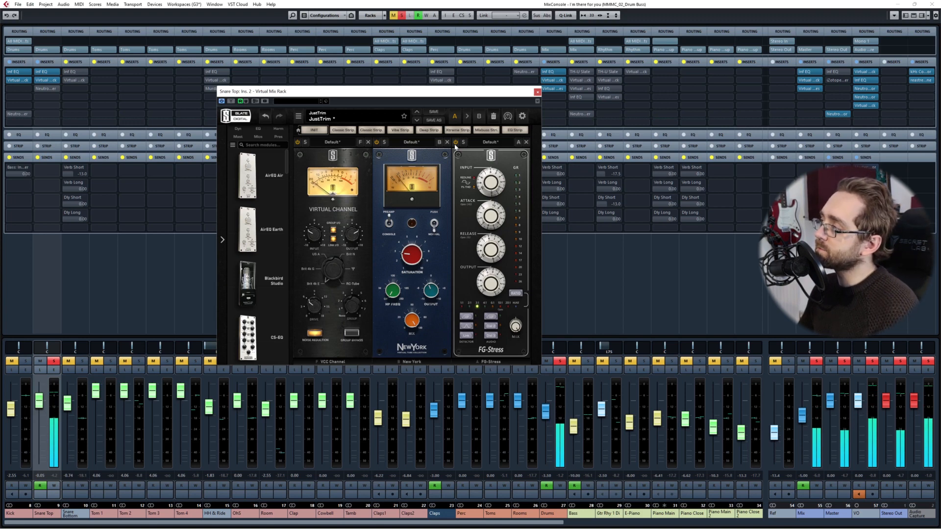
left_click(559, 312)
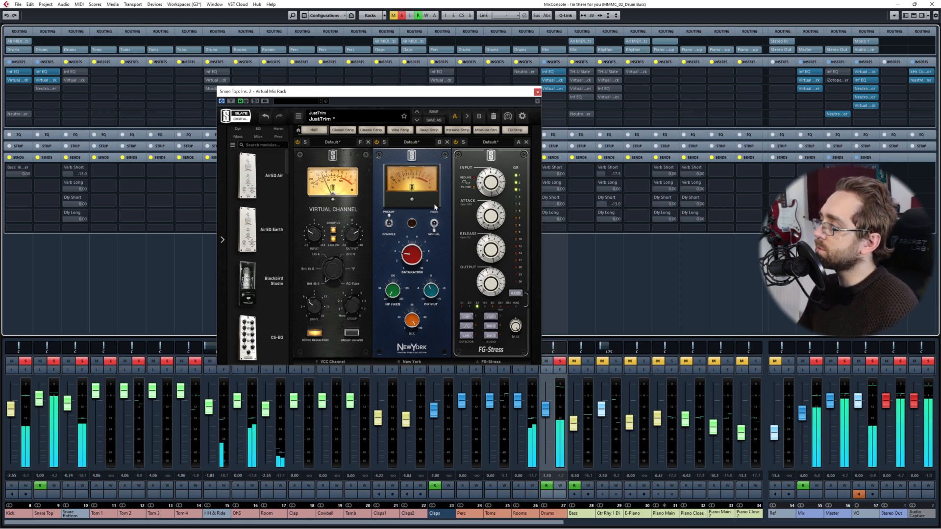
- Return the solo from the Drums group to Snare Top, keeping the Virtual Mix Rack window clear of the channels
left_click_drag(452, 91, 417, 88)
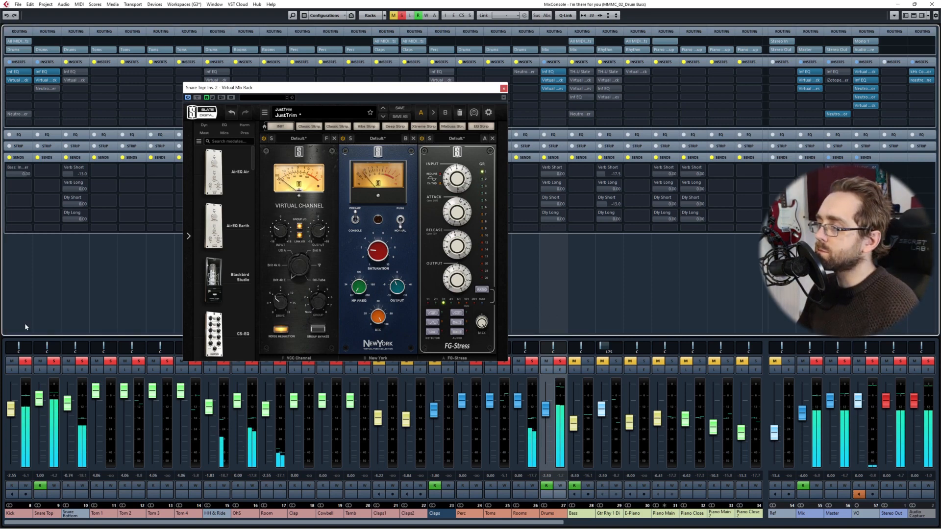
left_click(45, 321)
left_click_drag(384, 89, 502, 147)
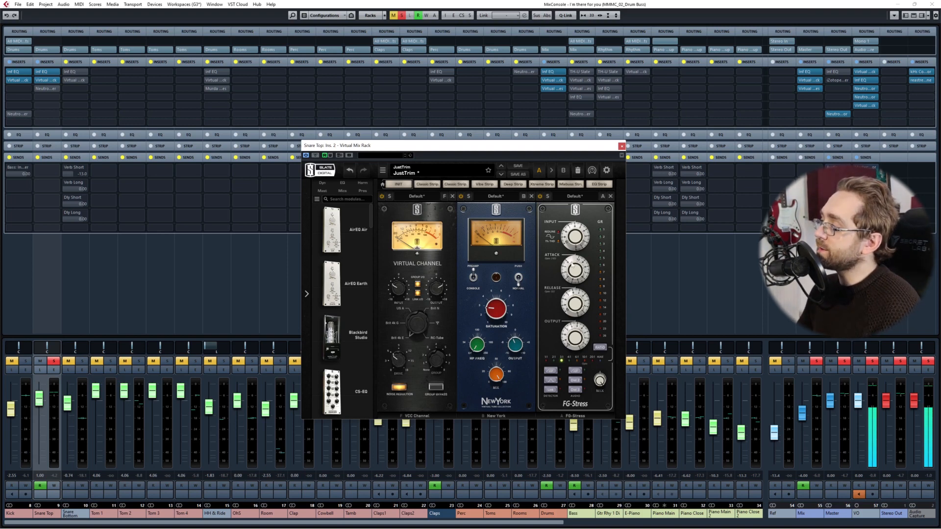
- Sweep the FG-Stress release down to 0.00 and back up to hear its effect on the soloed snare
mouse_move(570, 299)
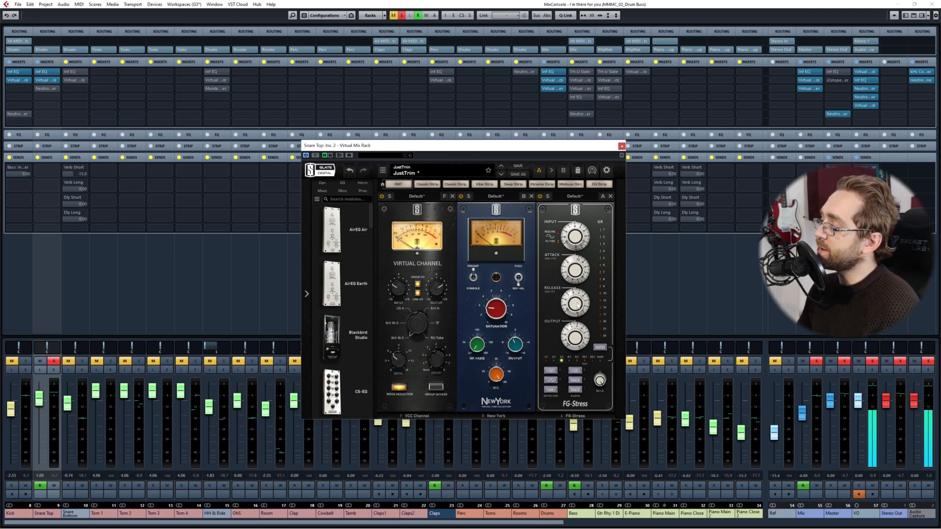
left_click_drag(578, 305, 574, 356)
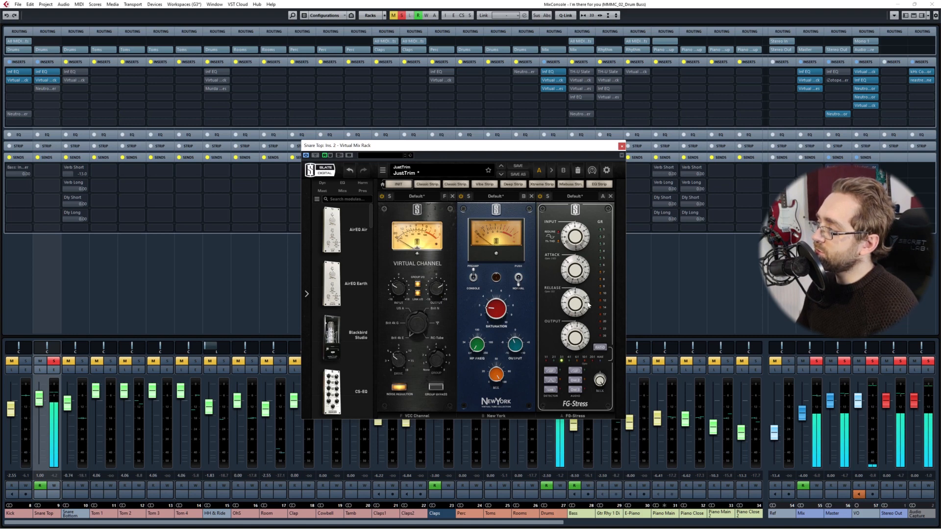
mouse_move(587, 297)
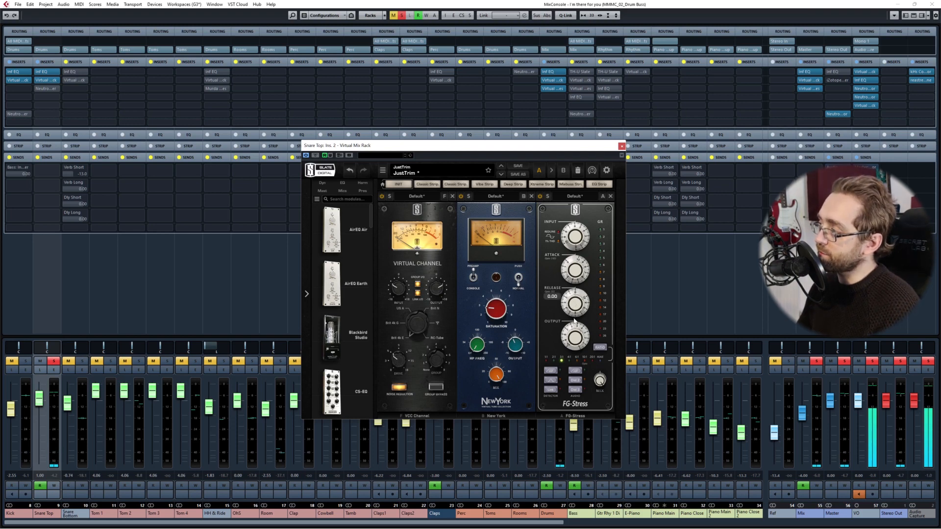
mouse_move(573, 327)
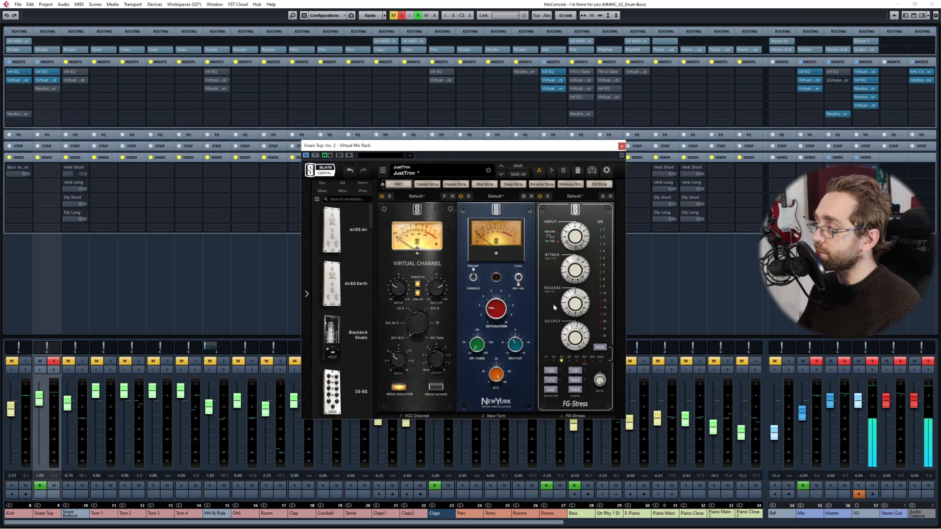
left_click_drag(578, 305, 587, 271)
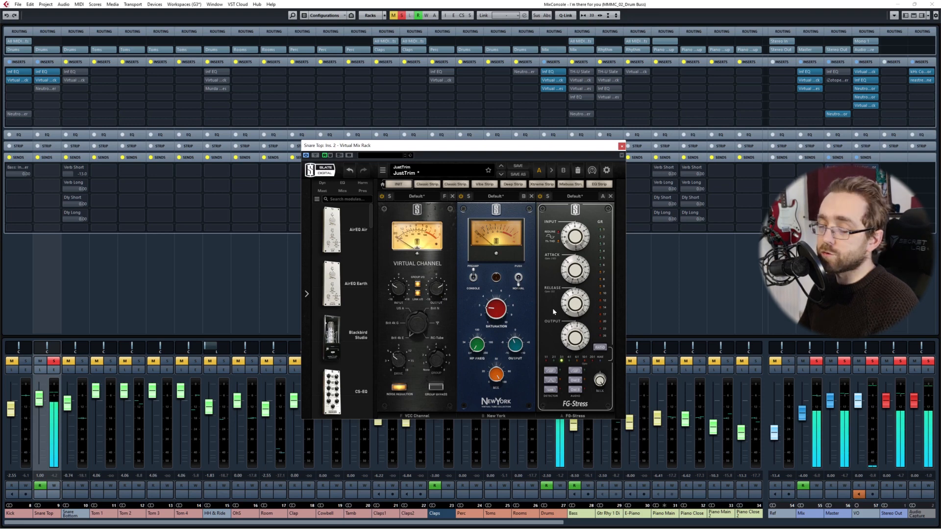
mouse_move(569, 302)
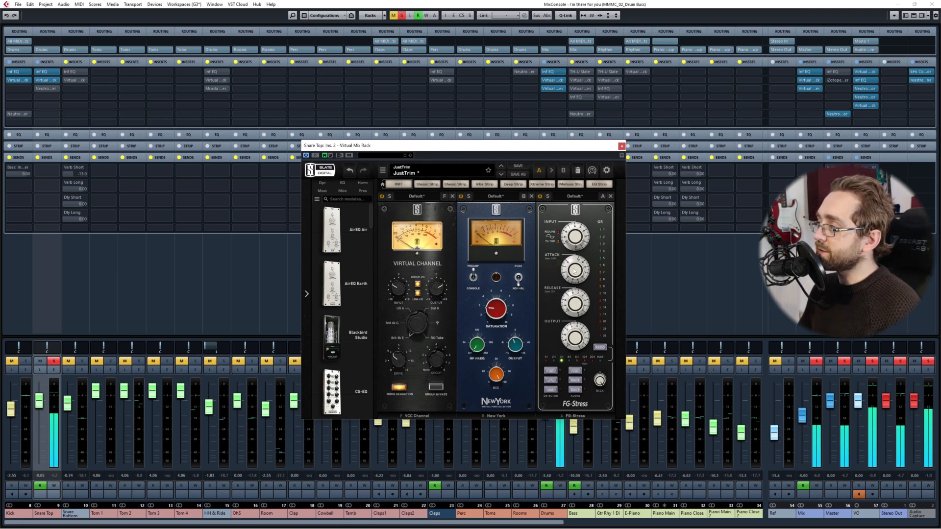
- Sweep the FG-Stress attack down and back up to hear how it shapes the soloed snare
mouse_move(574, 270)
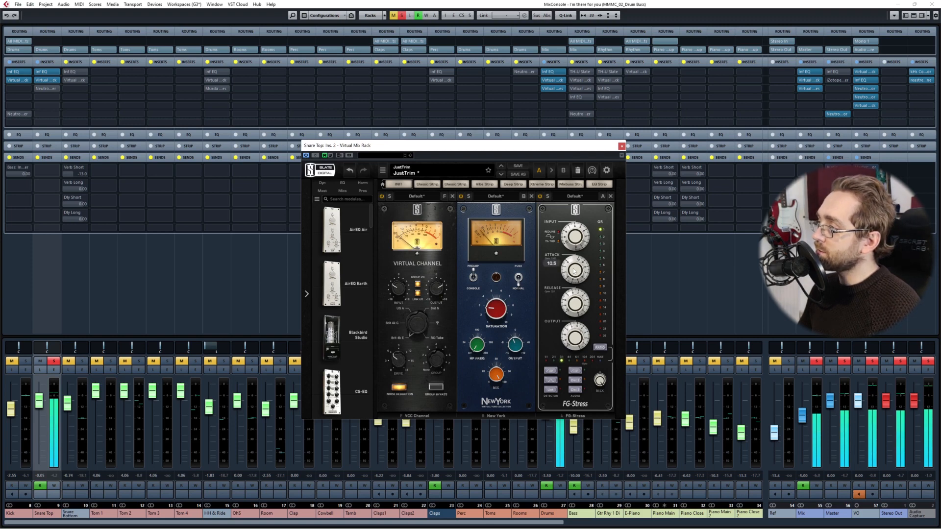
left_click_drag(574, 270, 557, 365)
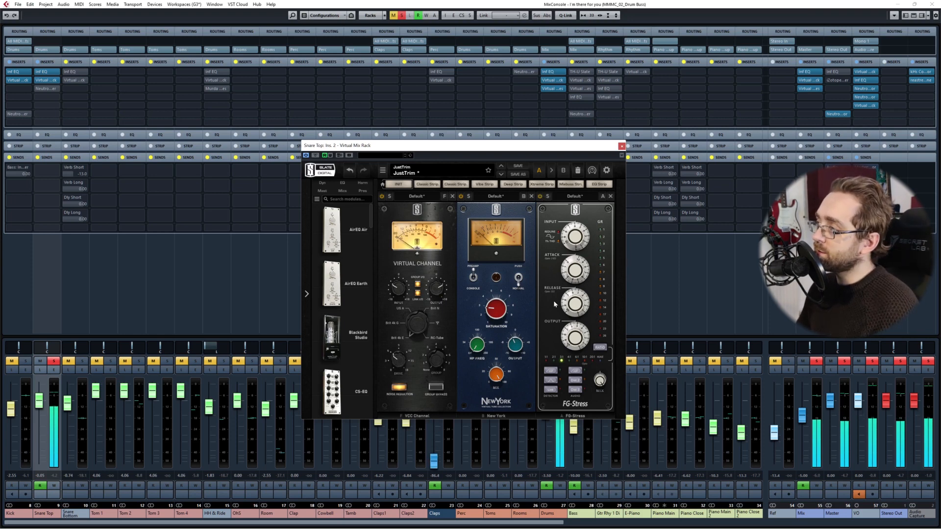
mouse_move(570, 274)
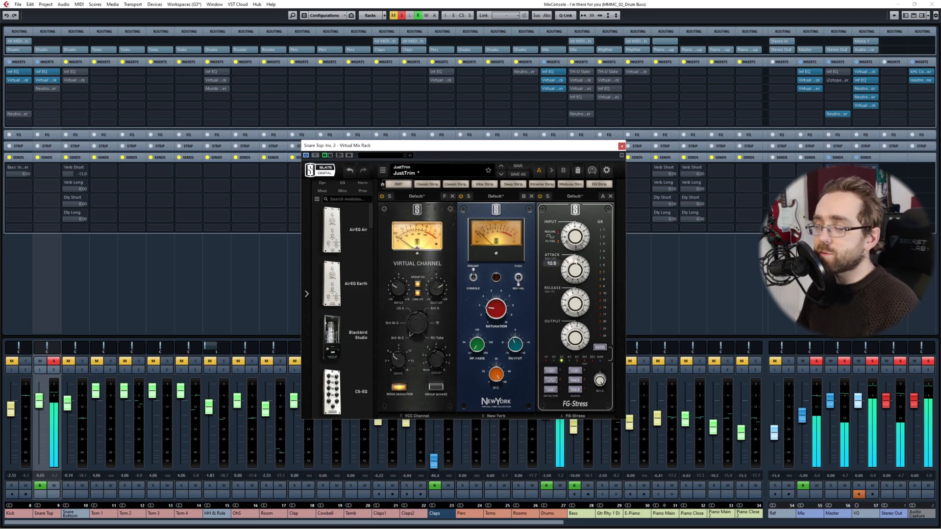
left_click_drag(569, 274, 580, 247)
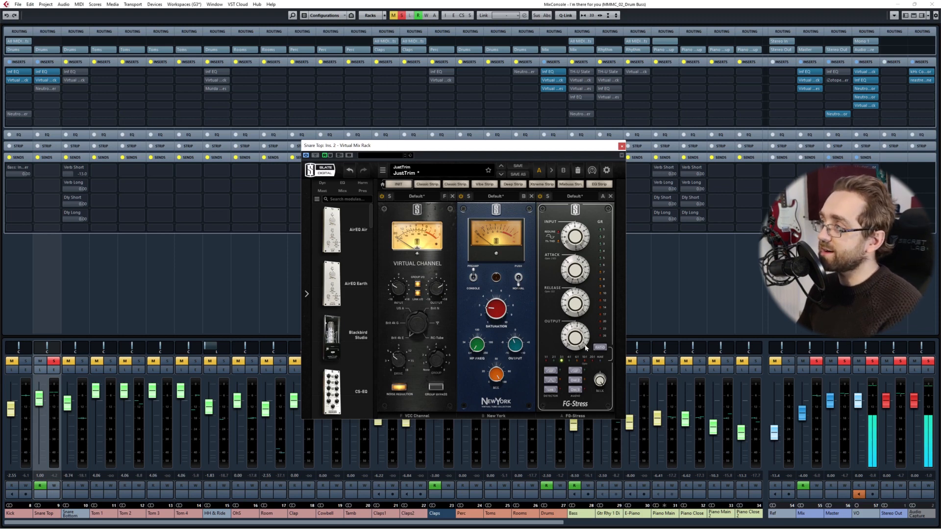
- Close the Virtual Mix Rack, open Neutron Transient Shaper from Snare Top's third insert and dismiss its preset manager
left_click(622, 147)
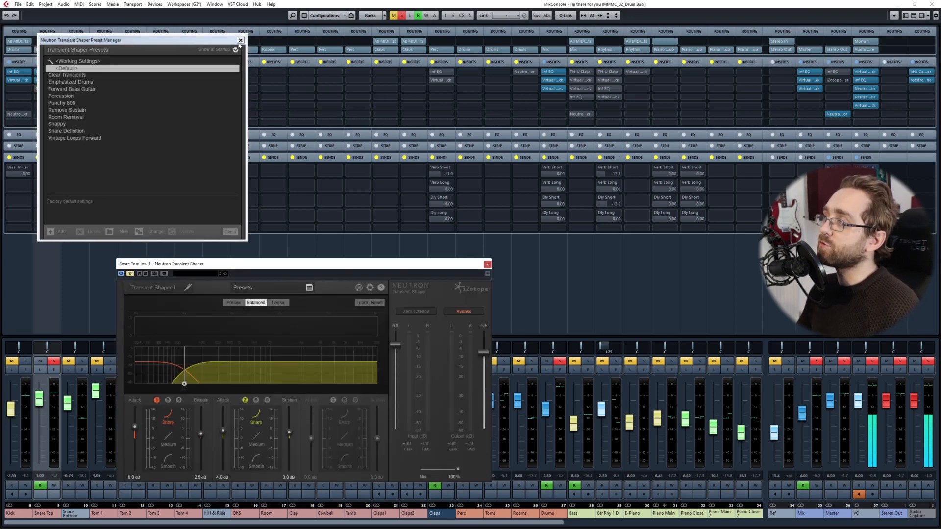
left_click(240, 40)
left_click_drag(219, 265, 391, 124)
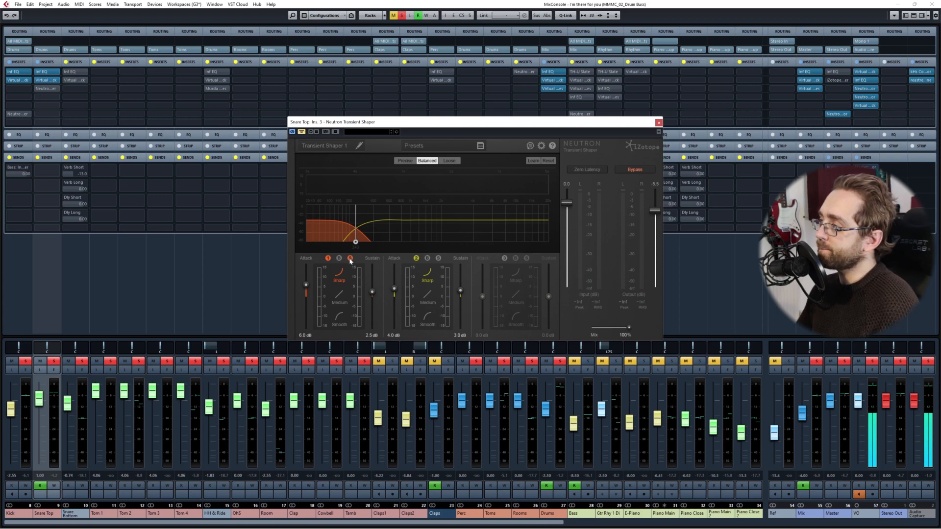
- Play the drum mix with the Transient Shaper bypassed and return the solo to Snare Top
key("space")
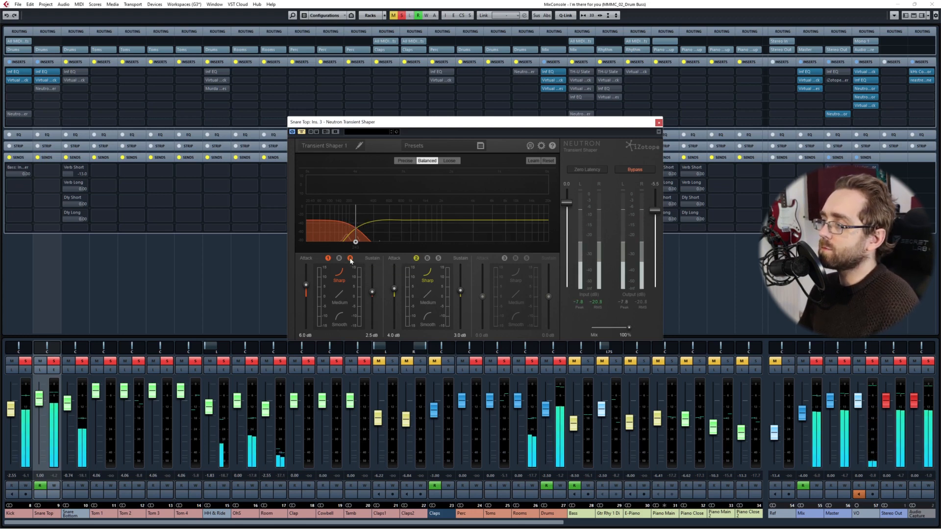
left_click_drag(611, 122, 416, 99)
left_click(554, 307)
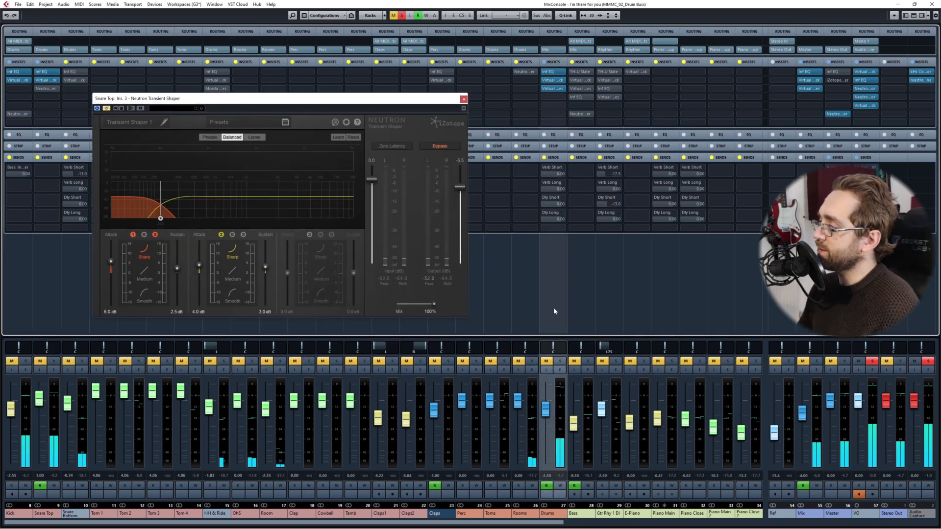
left_click(56, 296)
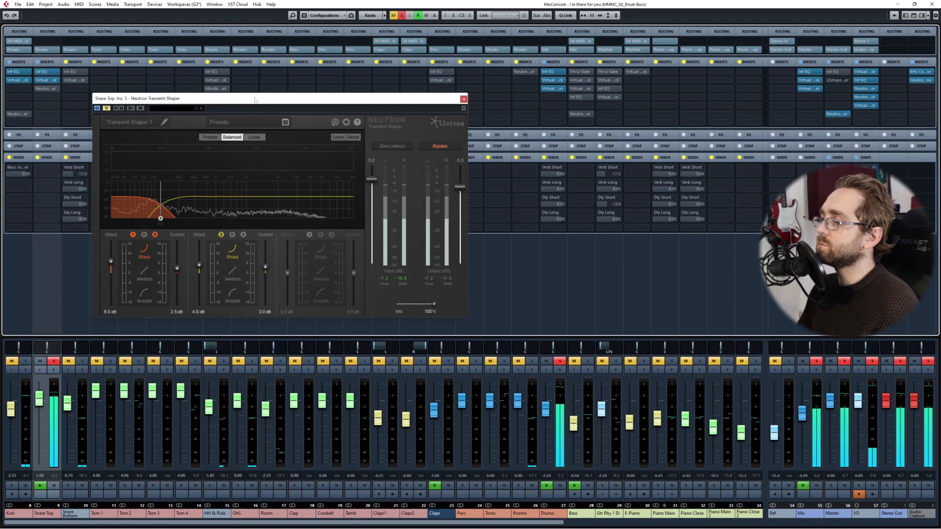
- Switch on the Transient Shaper and audition its first band in isolation on the soloed snare
left_click_drag(255, 99, 431, 102)
left_click(331, 237)
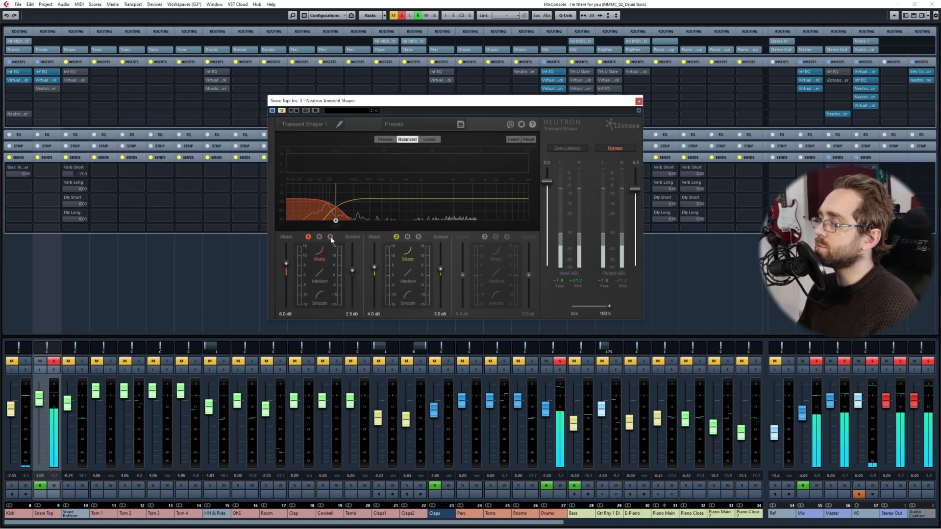
left_click(281, 110)
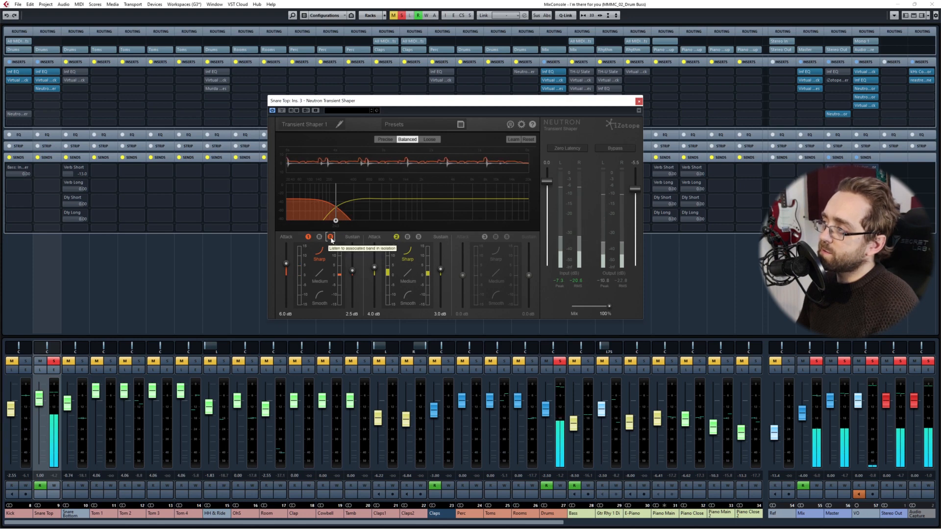
key("space")
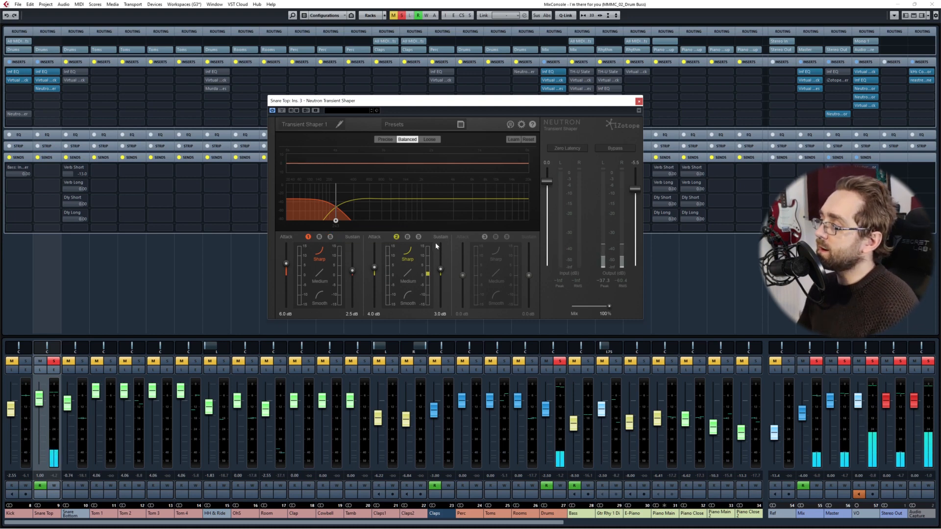
- Audition the Transient Shaper's second band in isolation and bypass the effect
left_click(418, 237)
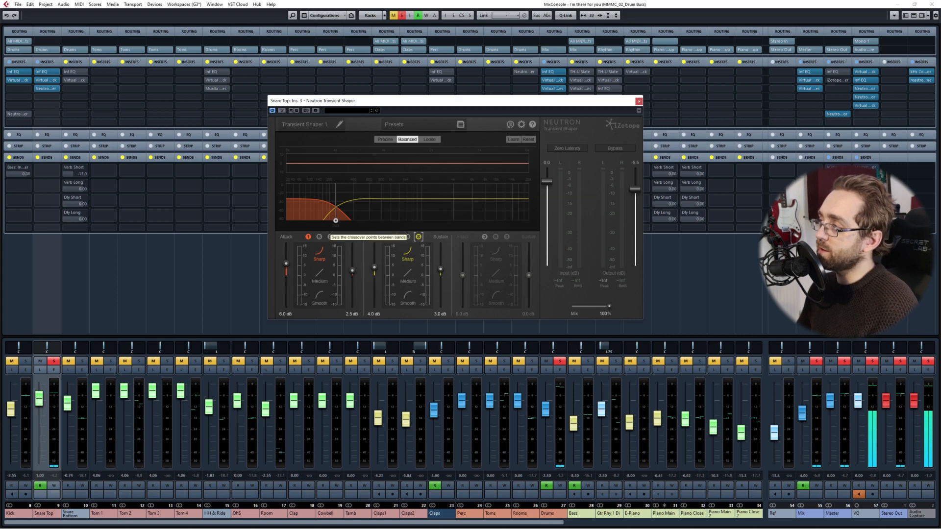
key("space")
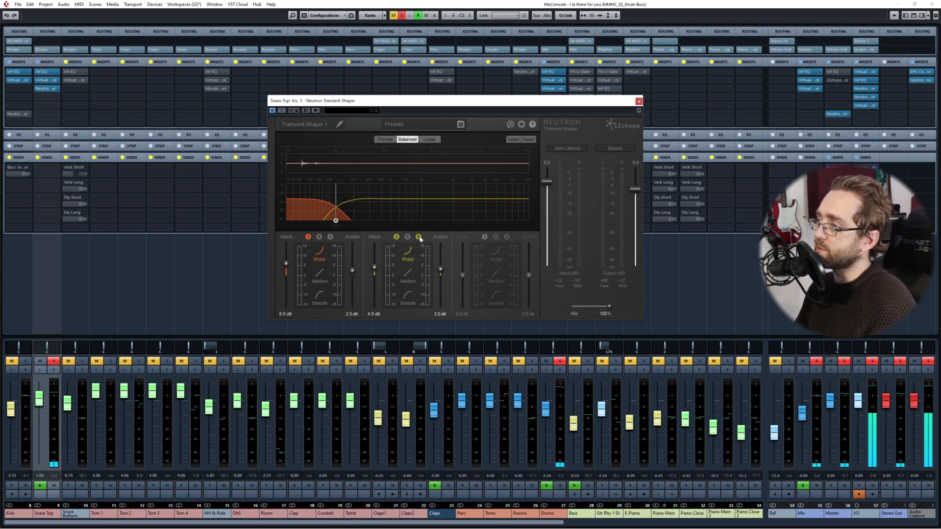
left_click(282, 111)
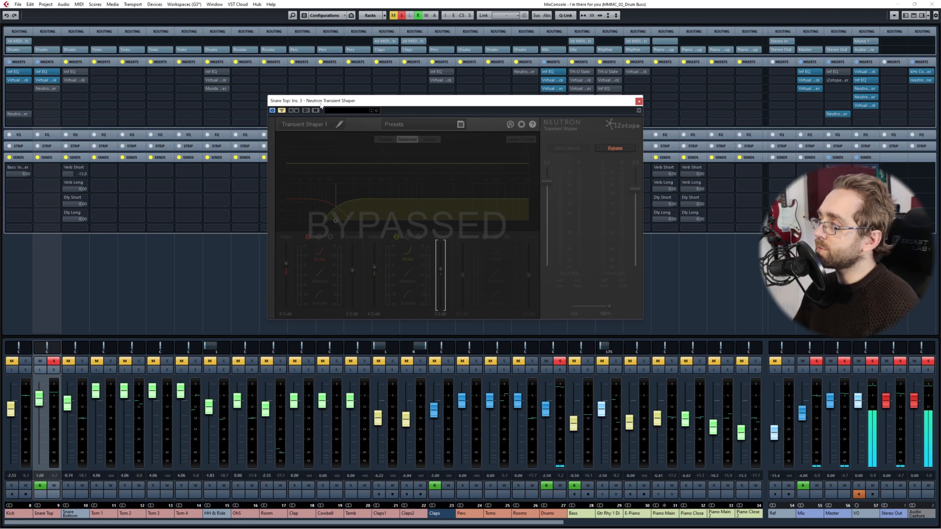
- Play the soloed snare and compare the full Transient Shaper bypassed and active, leaving it active
left_click_drag(321, 103, 304, 104)
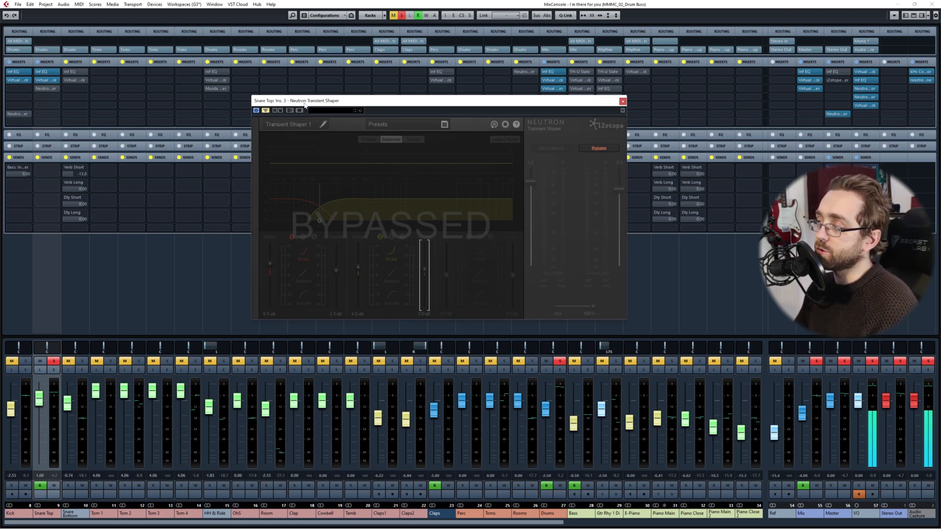
key("space")
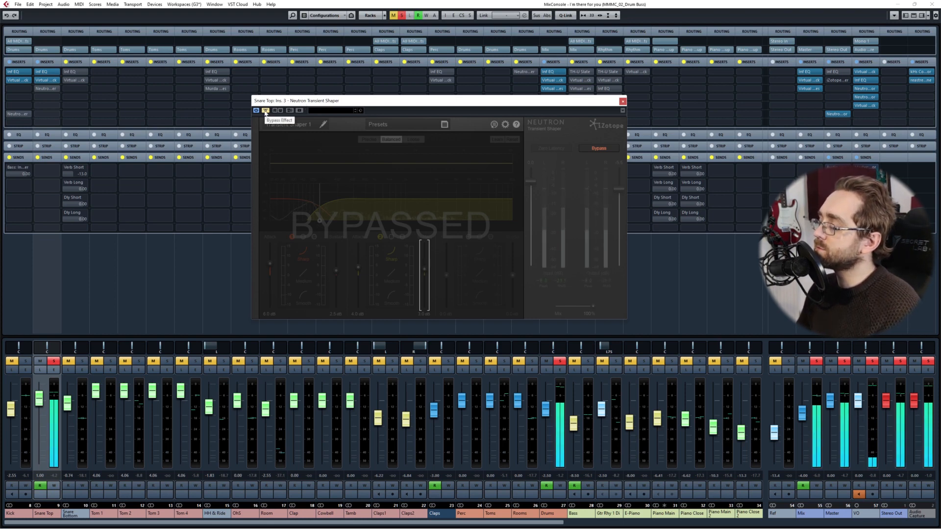
left_click(266, 111)
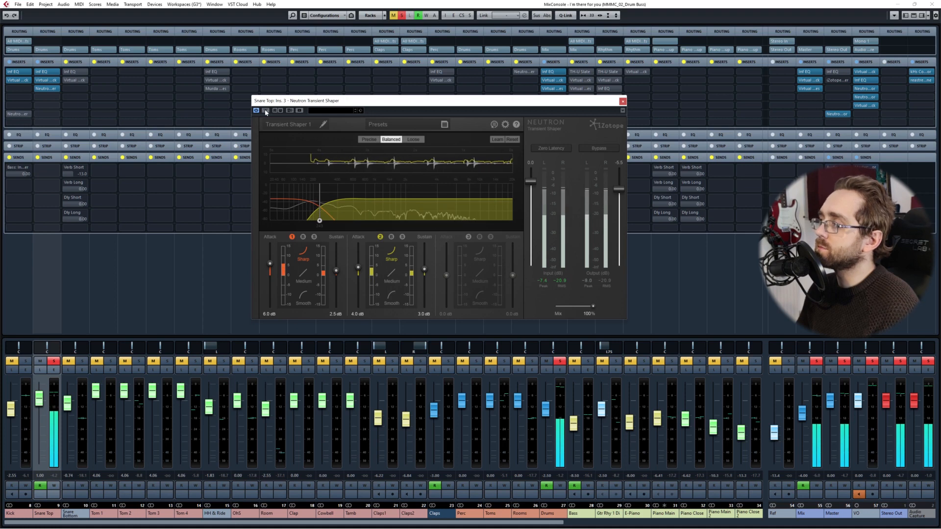
left_click(265, 110)
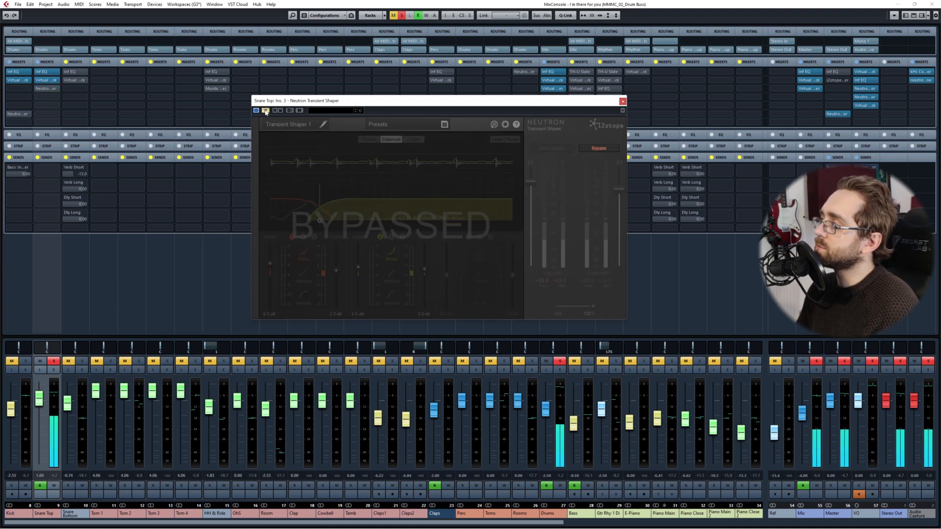
left_click(591, 148)
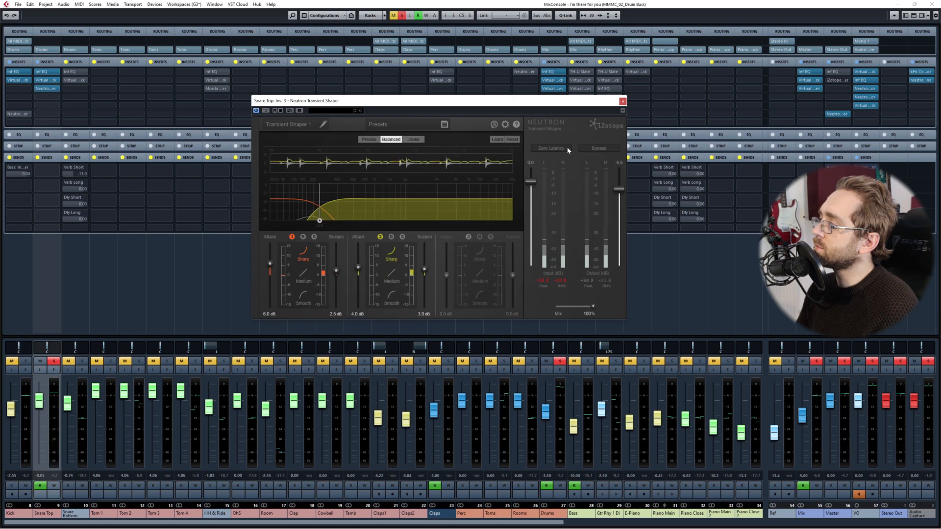
- Turn on the Transient Shaper's Zero Latency mode and compare the snare with the effect bypassed and active, leaving it active
left_click(598, 153)
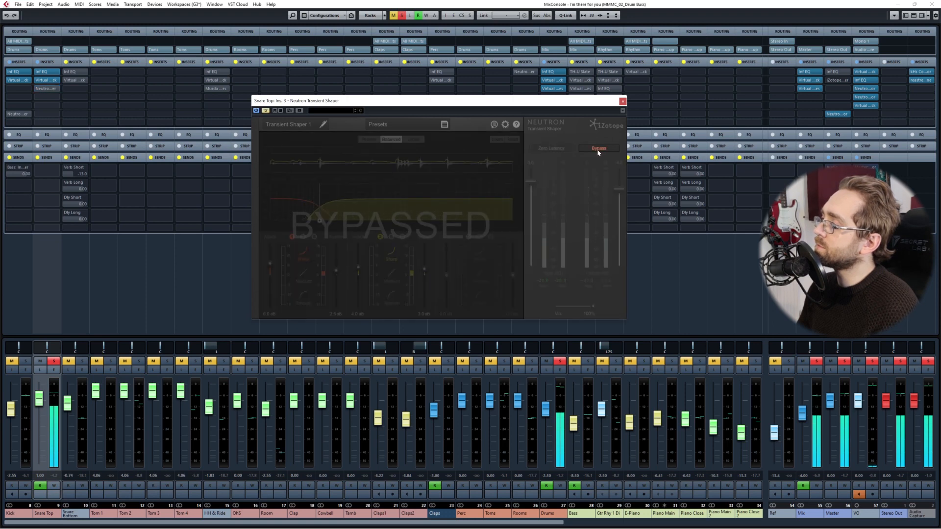
left_click(598, 152)
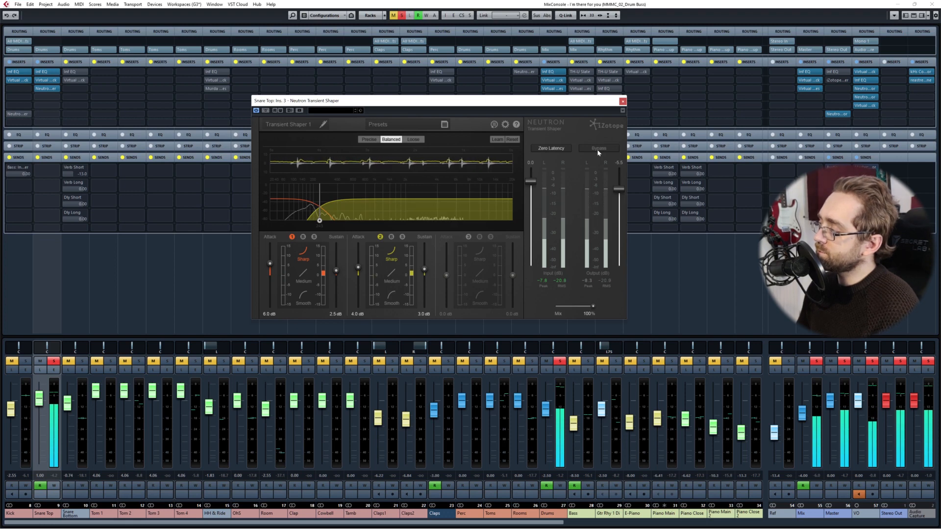
left_click(597, 151)
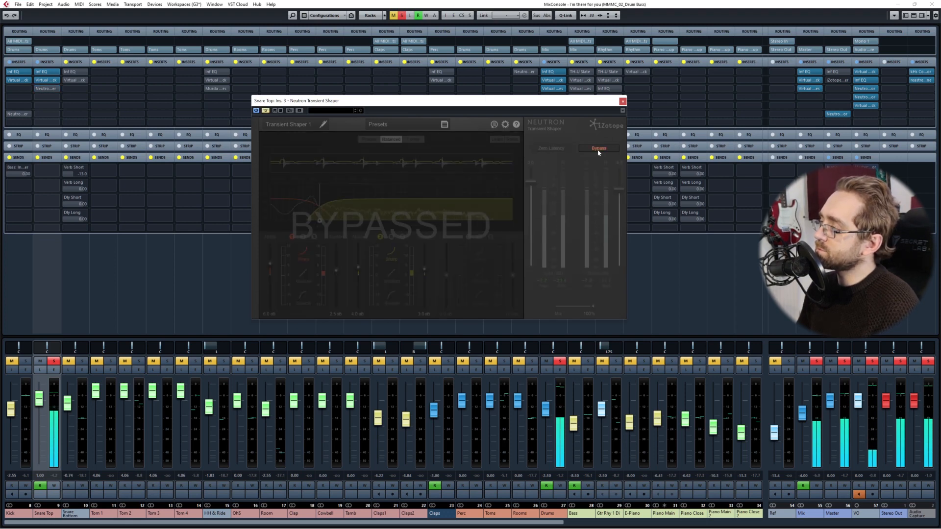
left_click(598, 151)
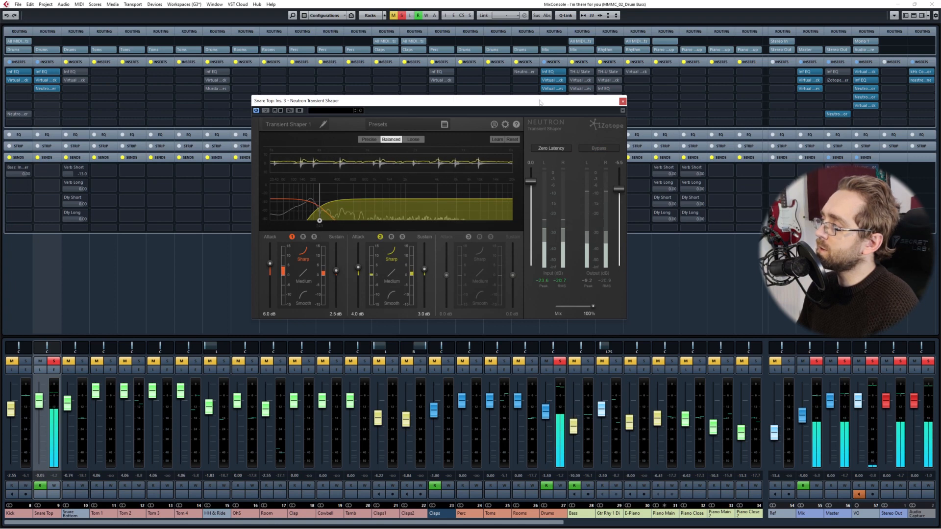
- Close the Transient Shaper and solo the Drums group to hear the shaped snare in the drum mix
left_click_drag(541, 103, 540, 104)
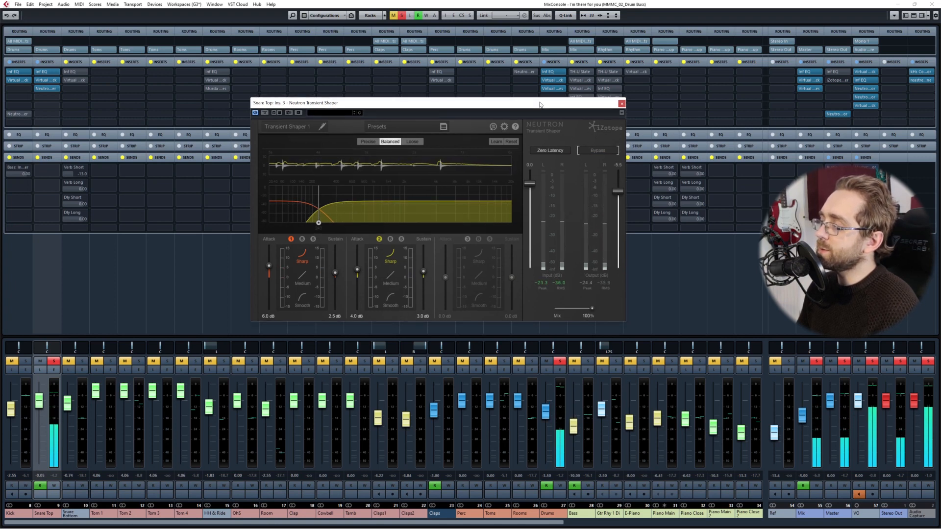
left_click(622, 104)
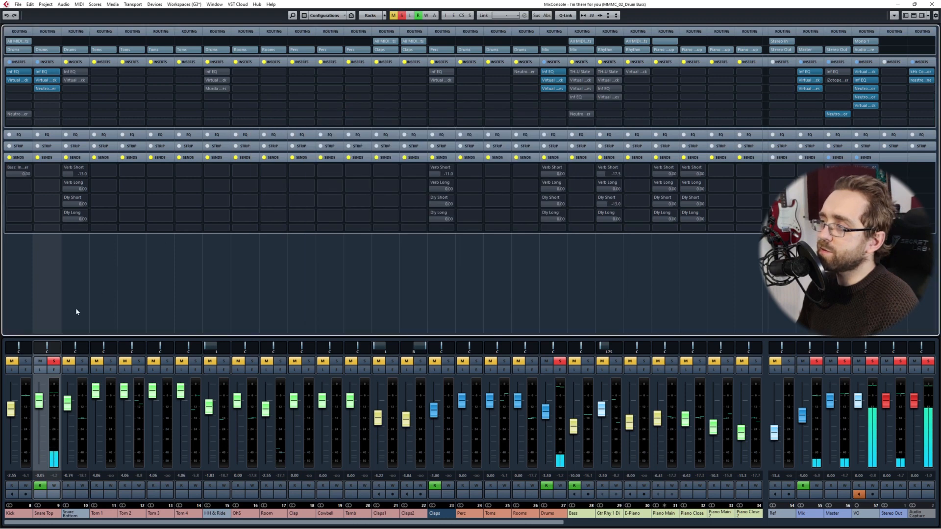
left_click(557, 315)
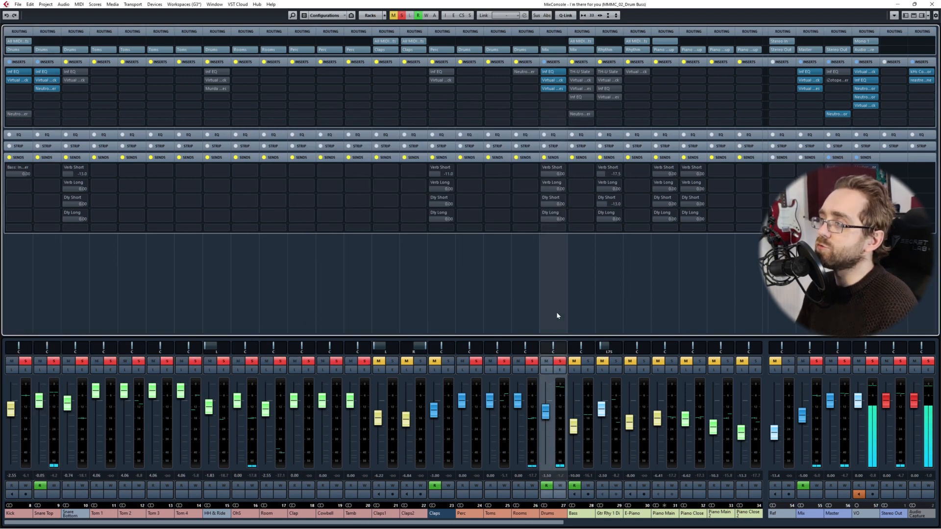
- Open the Snare Top's Transient Shaper and compare it bypassed and active within the drum mix, leaving it active
left_click(46, 90)
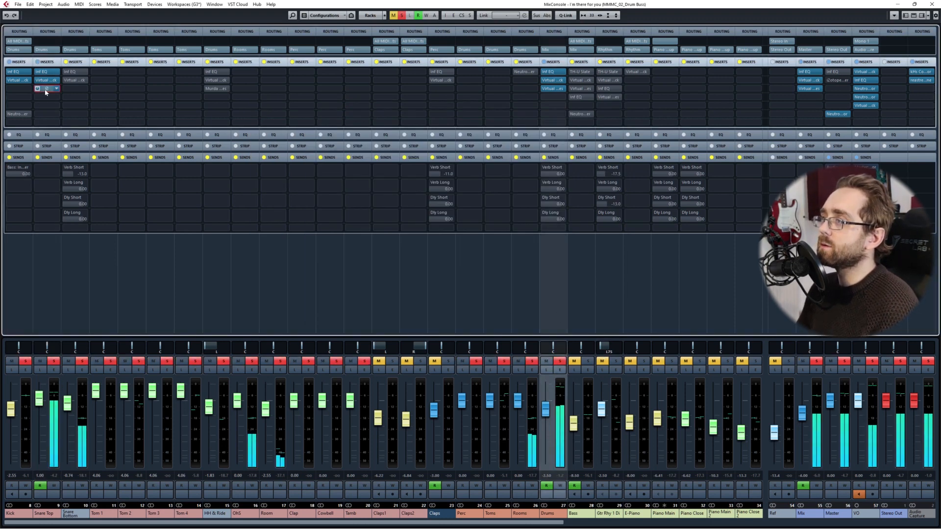
left_click(48, 91)
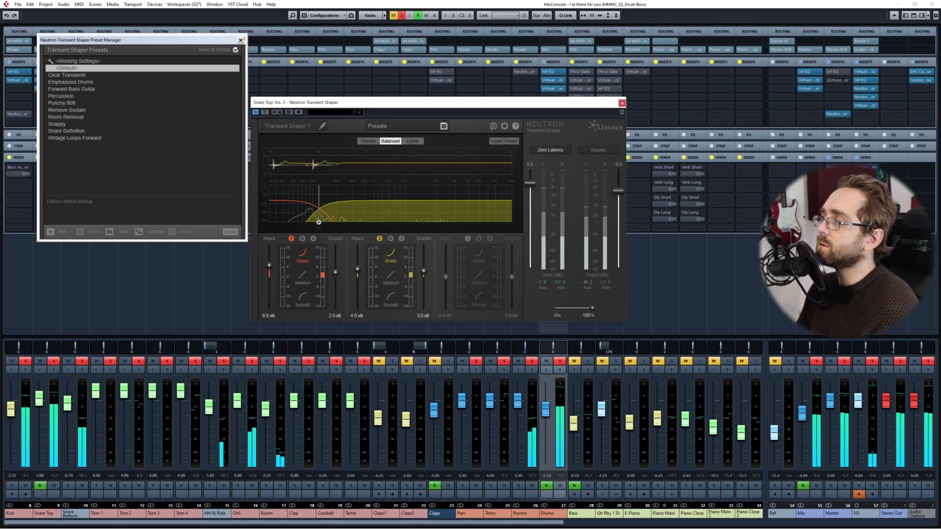
left_click_drag(265, 102, 307, 92)
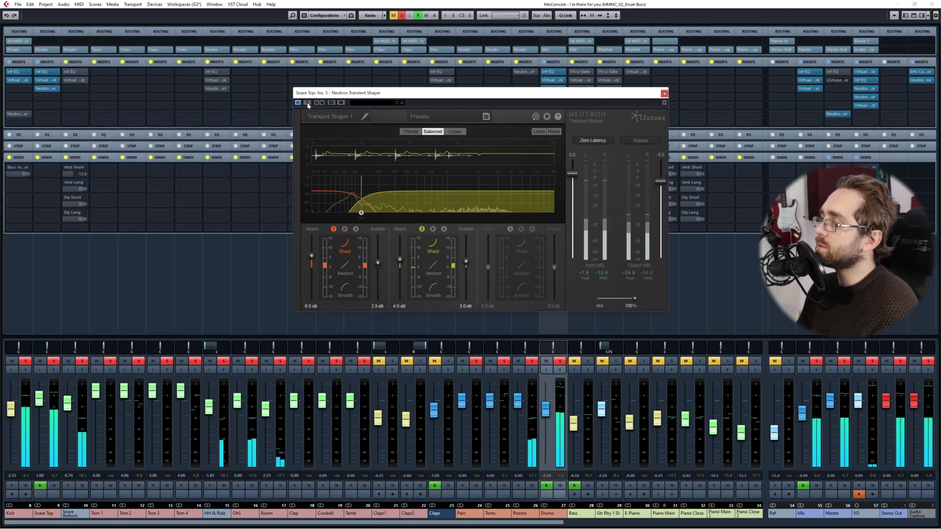
left_click(307, 103)
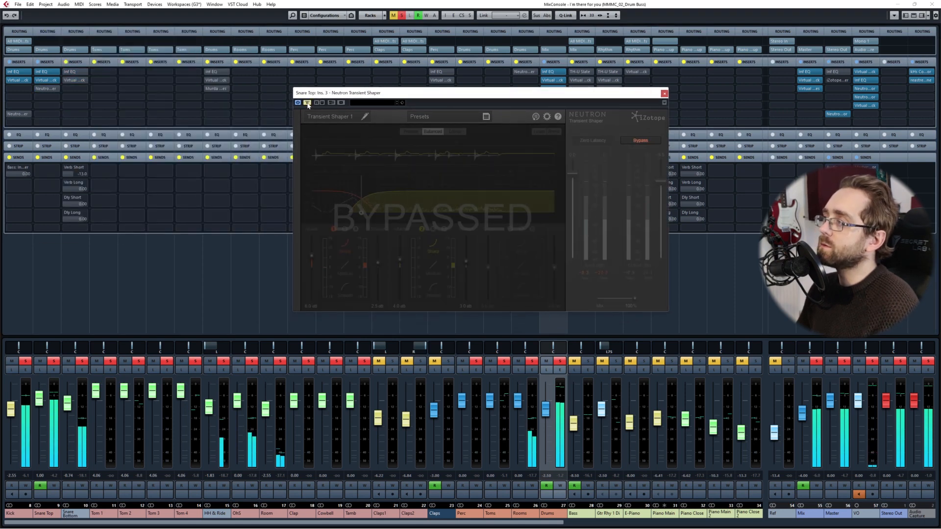
left_click(308, 103)
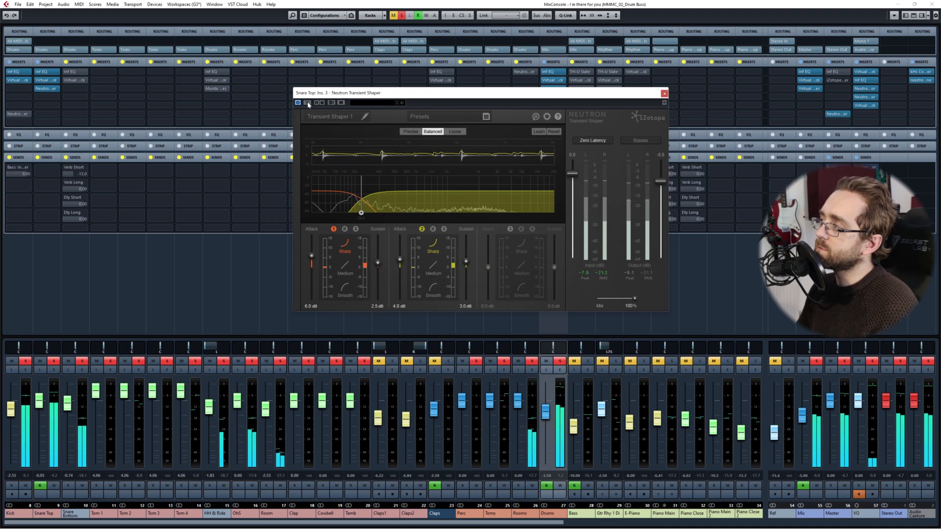
left_click(307, 104)
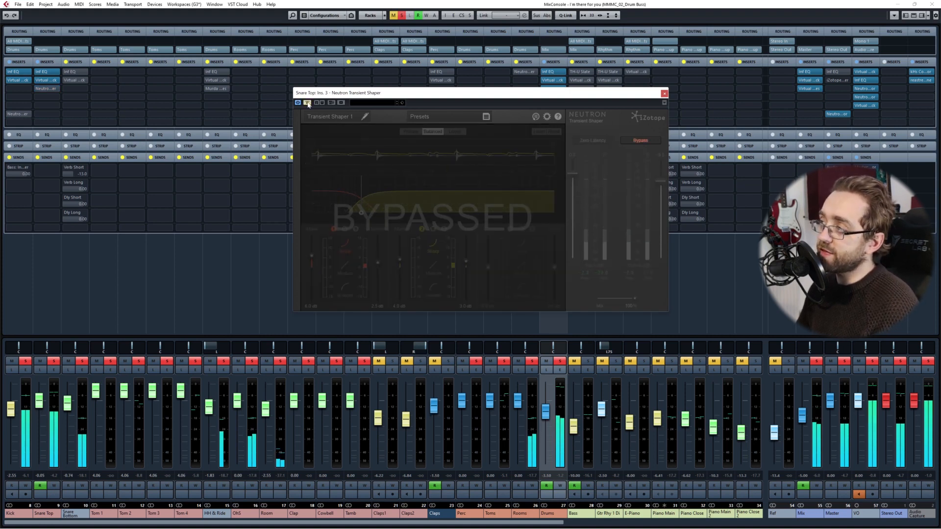
left_click(308, 103)
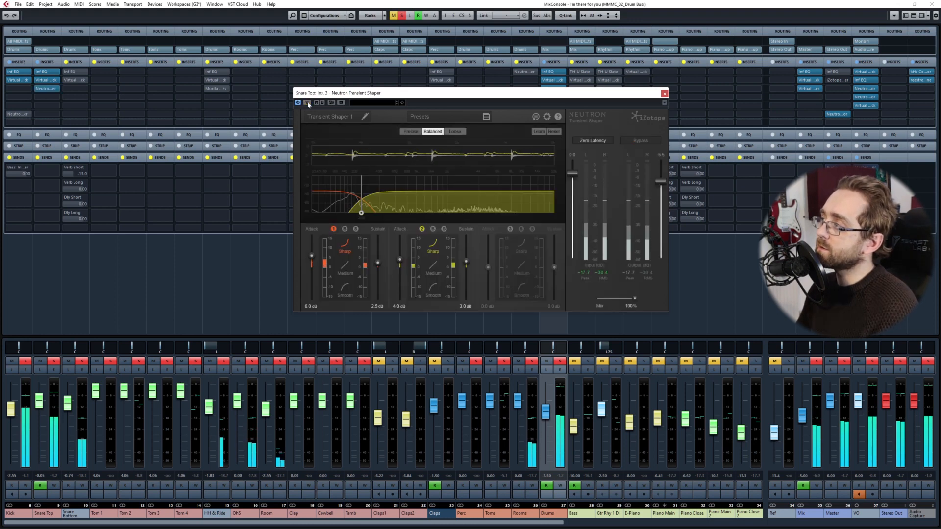
- Close the Transient Shaper, unsolo the Drums group and solo the Snare Bottom channel
left_click(664, 94)
left_click(42, 299)
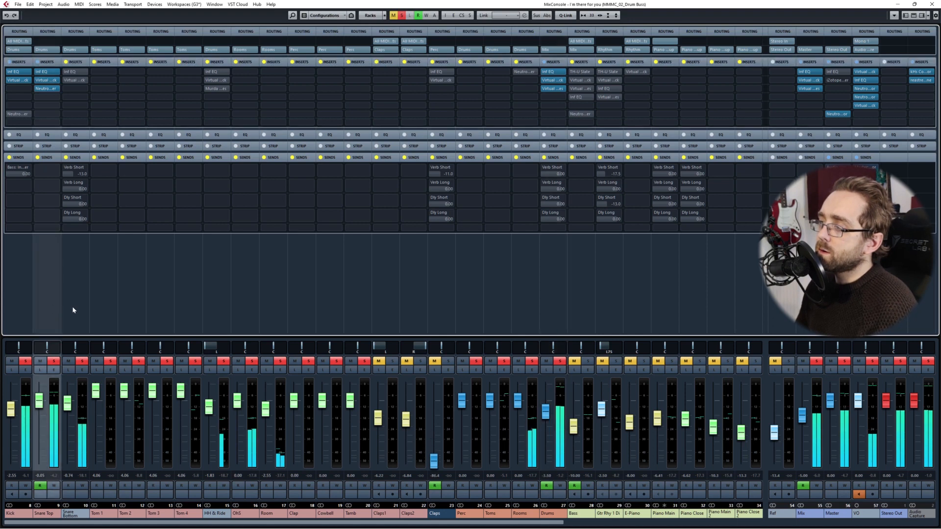
left_click(72, 306)
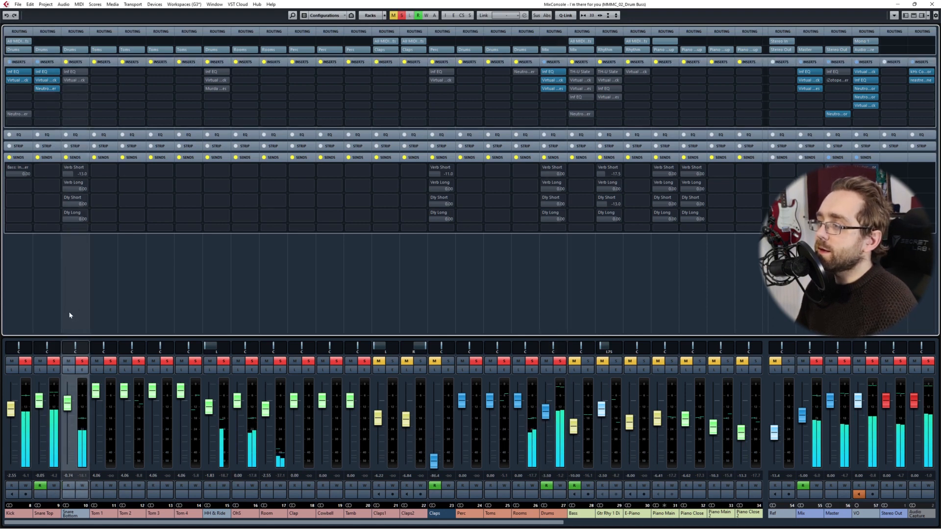
left_click(549, 302)
key("s")
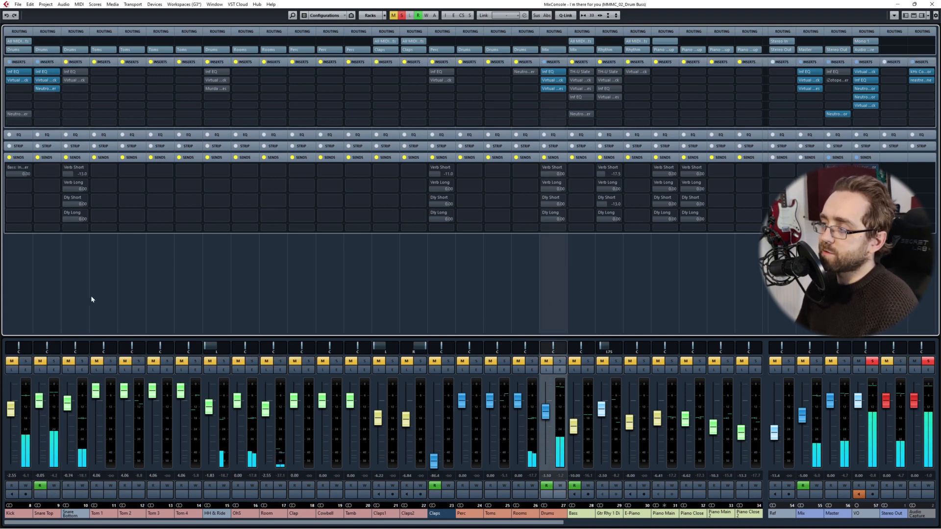
left_click(70, 290)
key("s")
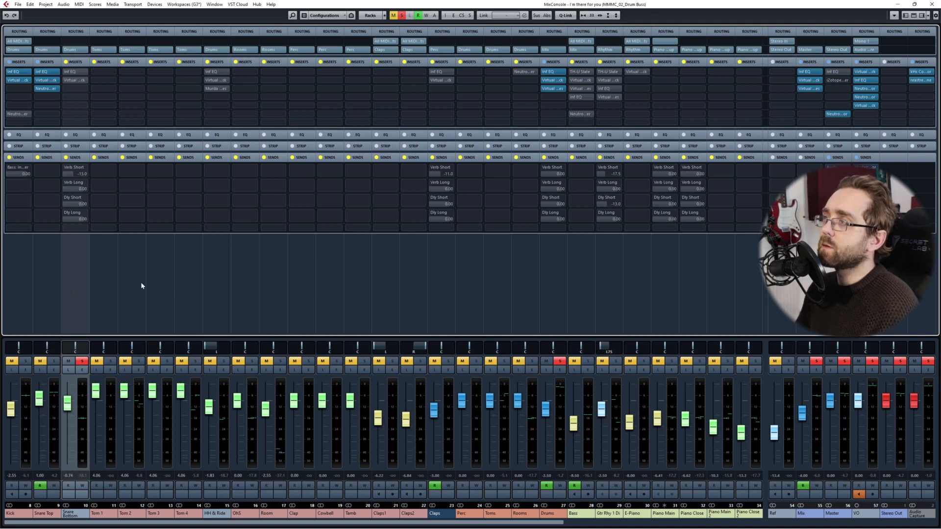
- Open the Snare Bottom's Infinity EQ and compare the soloed track with the EQ bypassed and active, leaving it active
left_click(74, 73)
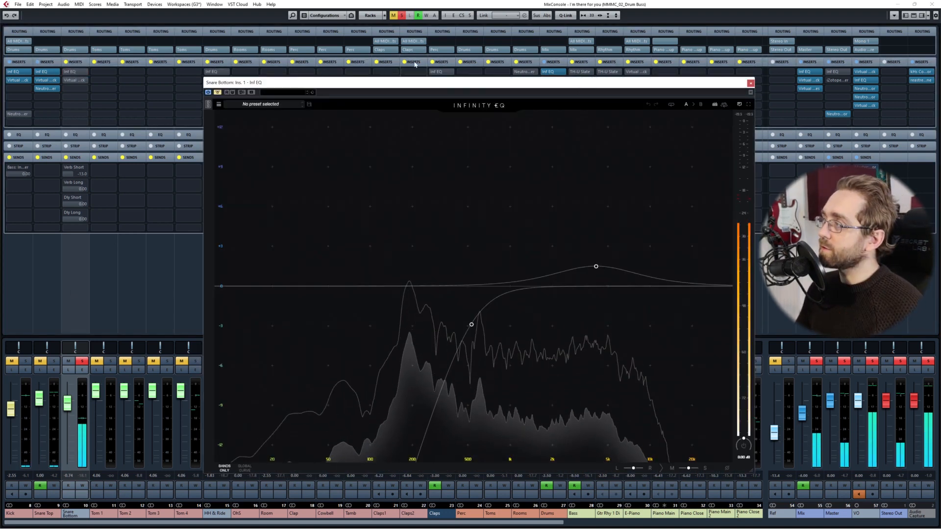
left_click_drag(375, 82, 434, 69)
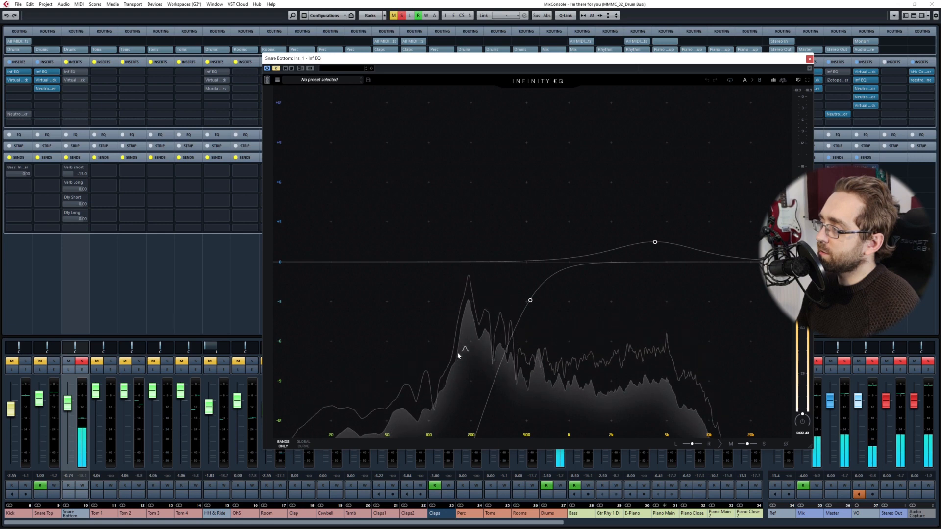
left_click(530, 300)
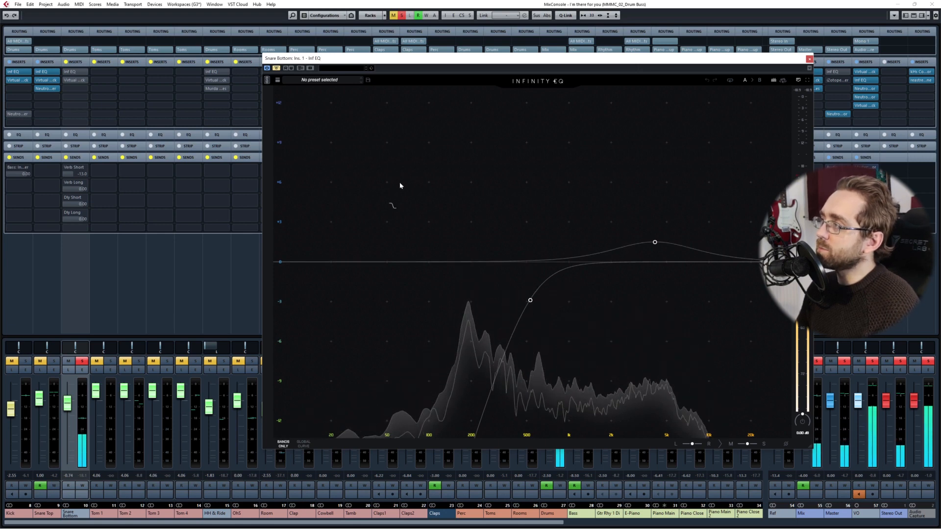
left_click(276, 69)
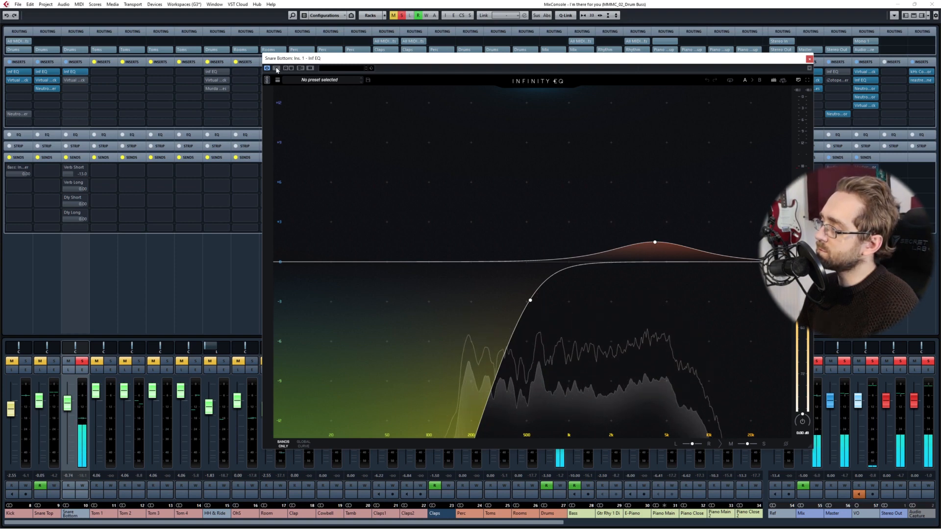
left_click(276, 69)
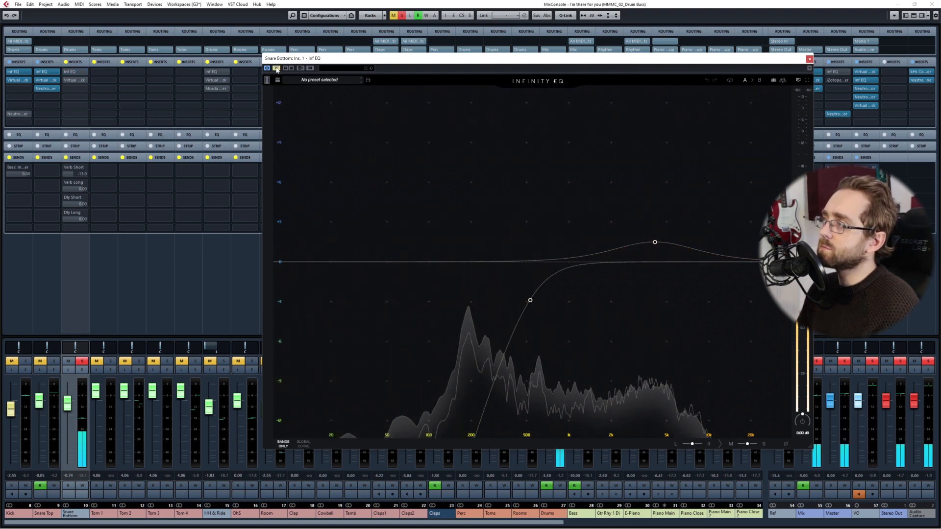
left_click(277, 68)
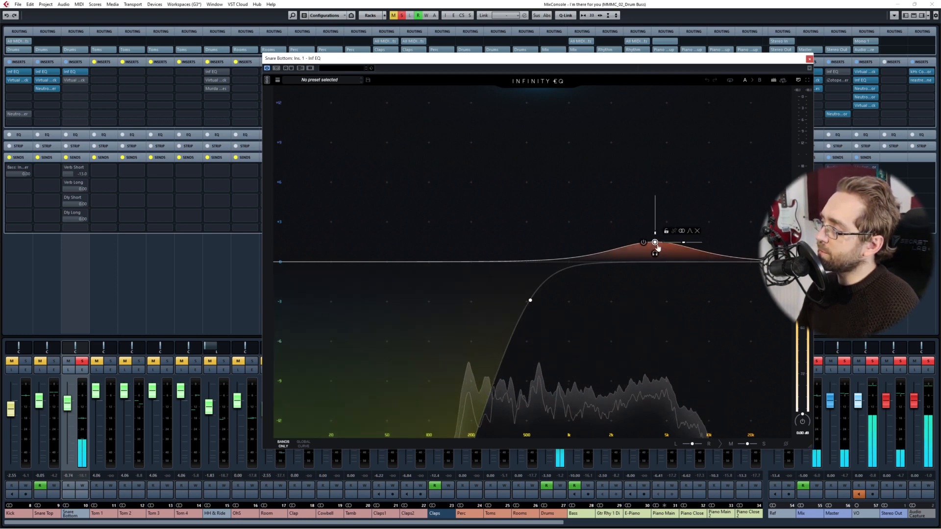
- Audition the Snare Bottom EQ's high-frequency boost band in isolation and return to the full EQ curve
left_click(654, 242)
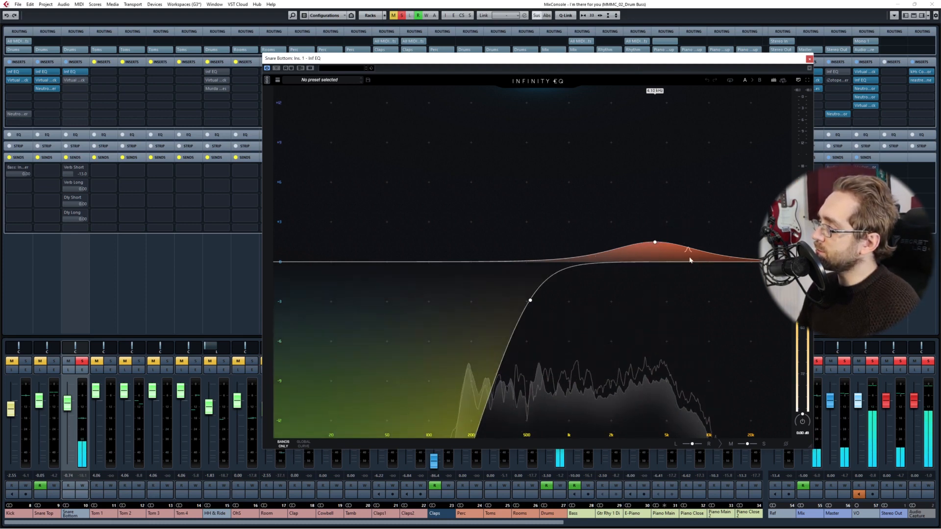
left_click(655, 253)
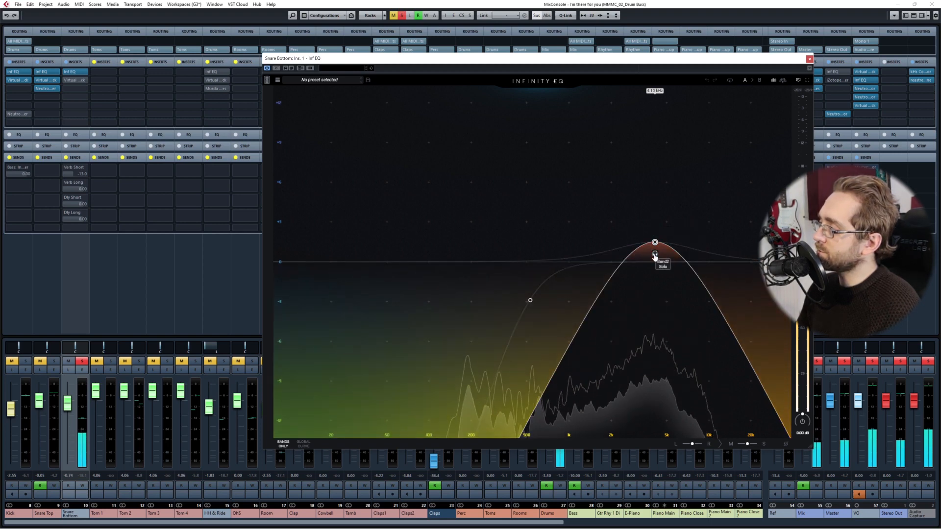
left_click(655, 254)
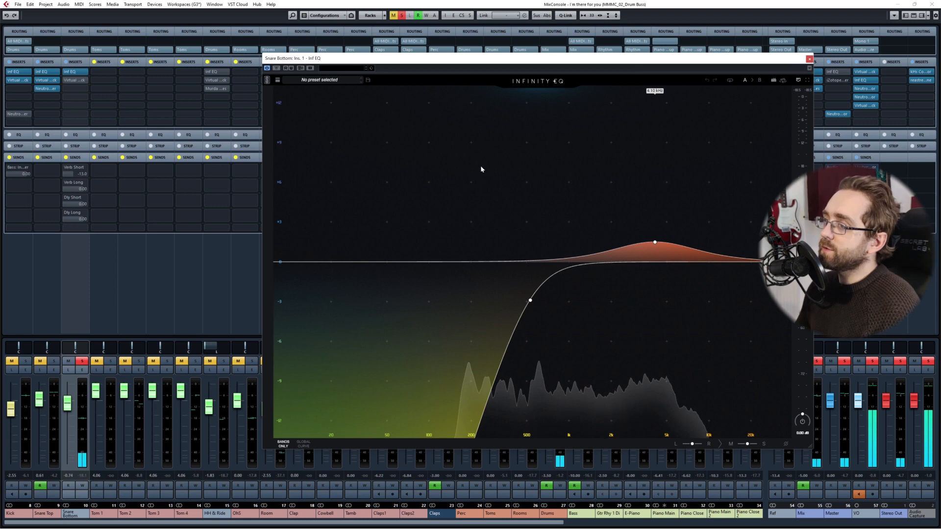
- Audition Snare Top and Snare Bottom soloed together, clearing both solos when done
left_click(42, 316)
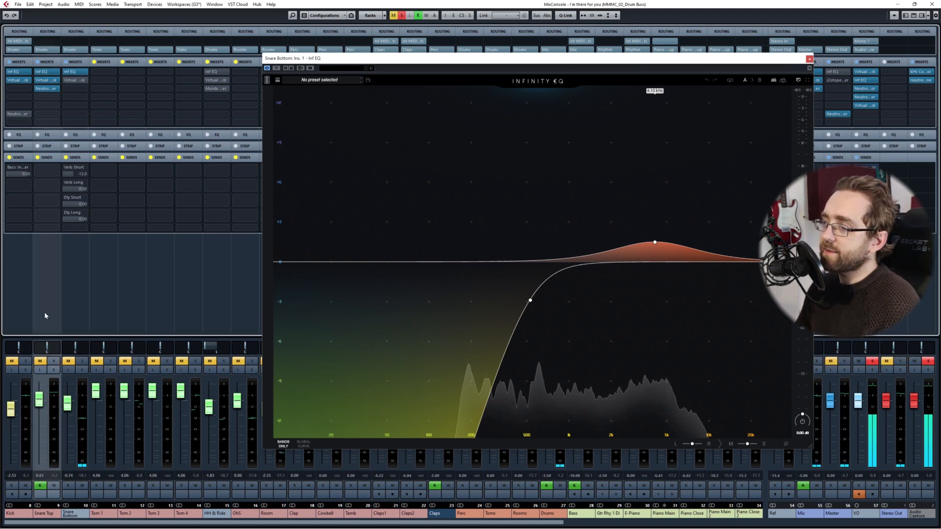
left_click(72, 310)
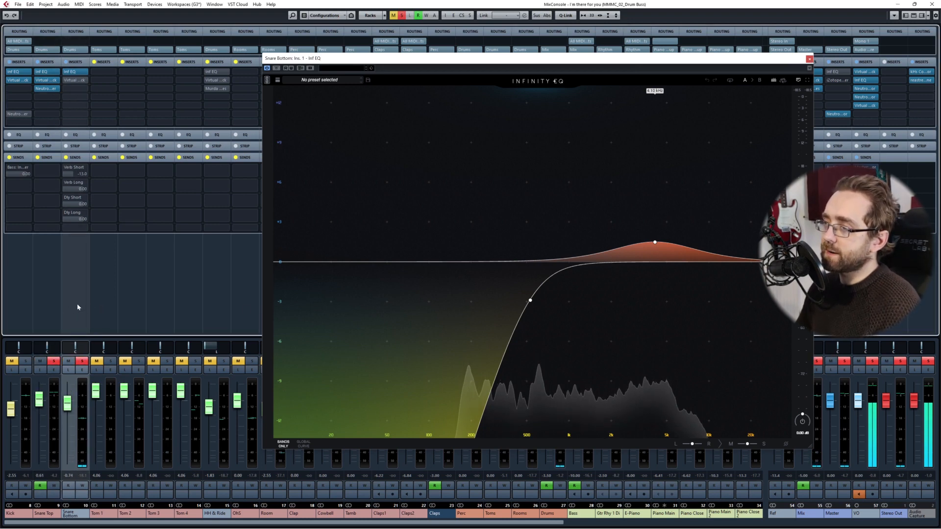
left_click(48, 314)
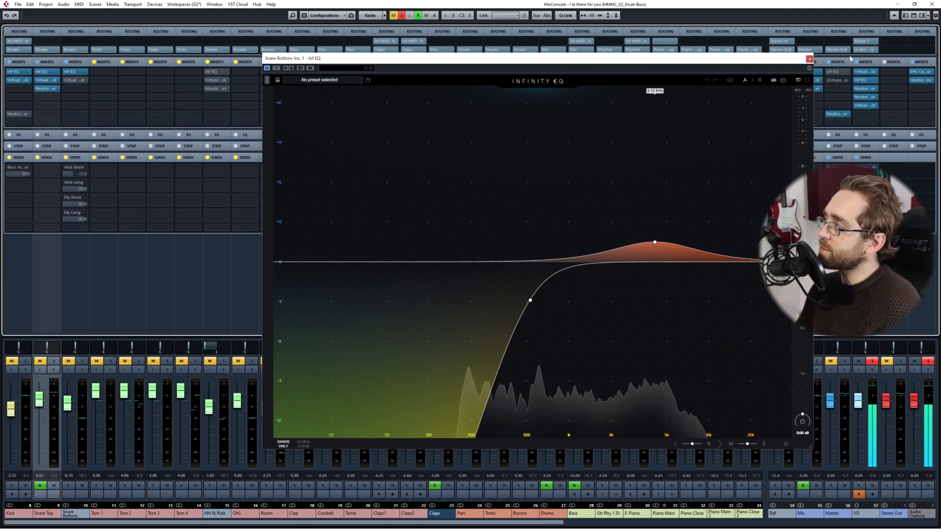
- Close the Snare Bottom EQ, solo the Drums group and select the Snare Bottom channel
left_click(809, 59)
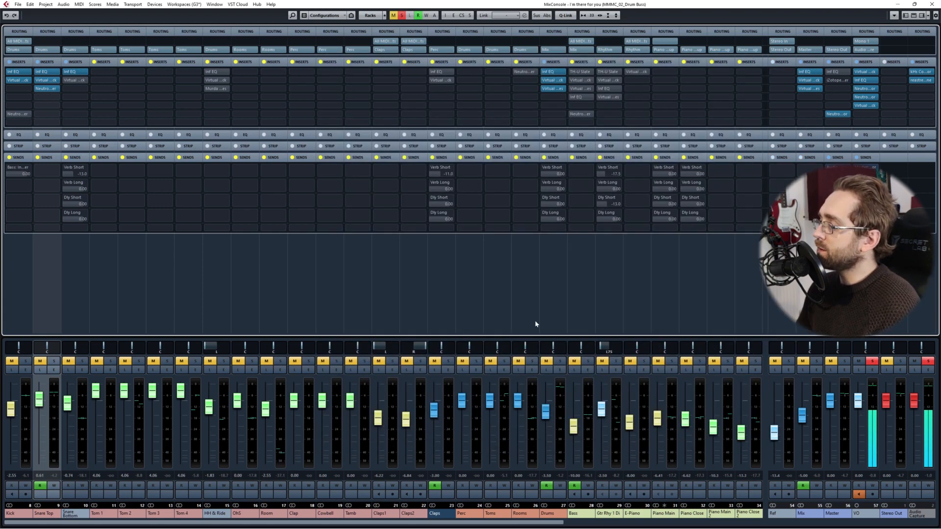
left_click(558, 308)
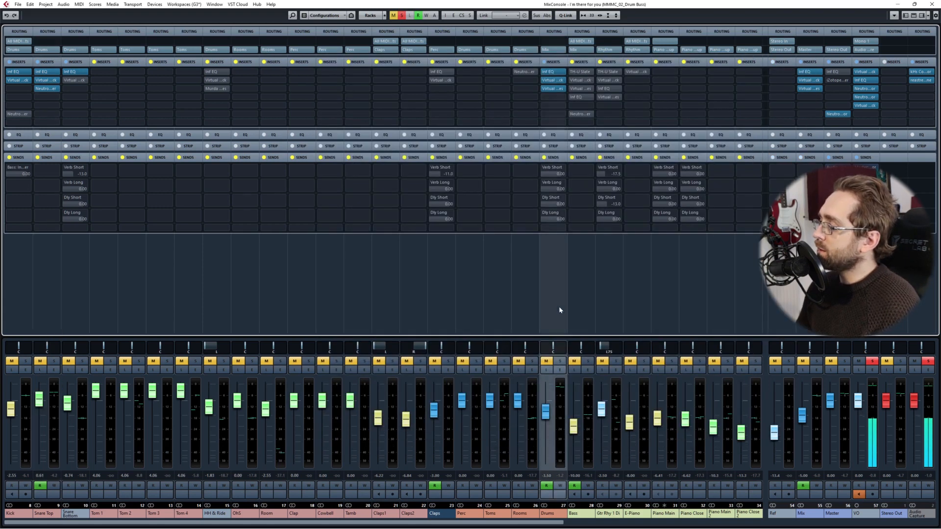
left_click(47, 318)
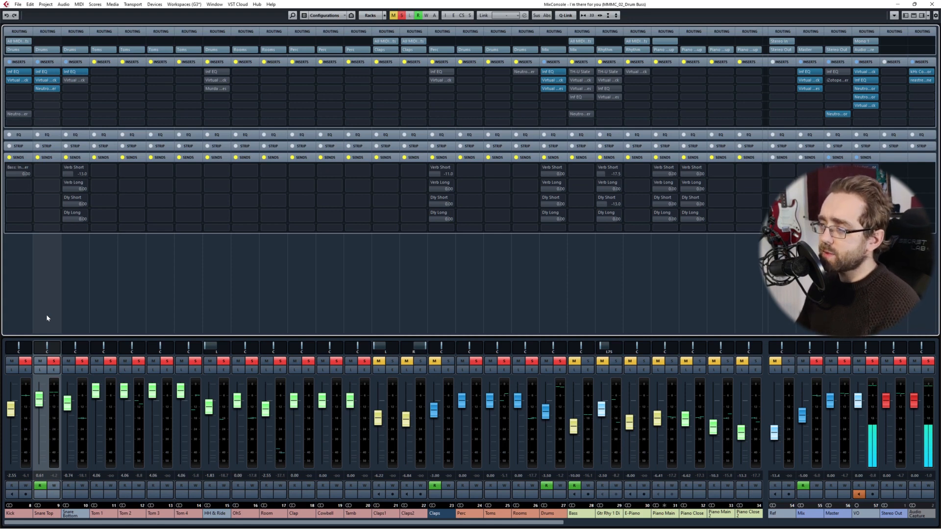
left_click(69, 317)
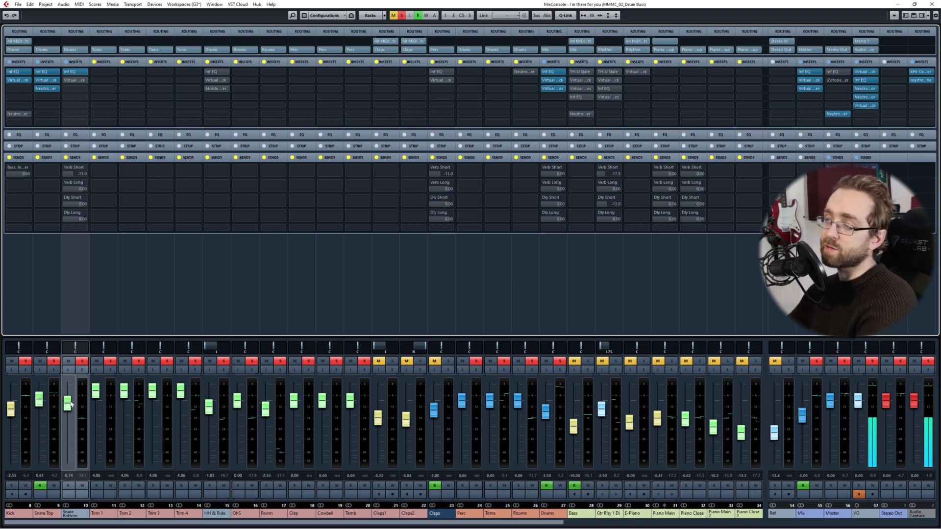
- Review the Snare Bottom's EQ curve and the Trimmer, Virtual Channel and London saturation modules in its Virtual Mix Rack
left_click(73, 72)
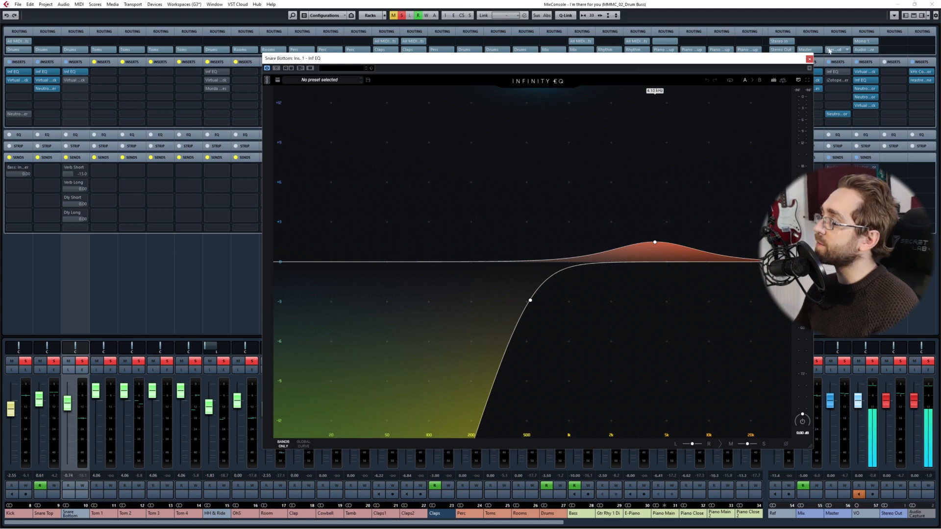
left_click(809, 60)
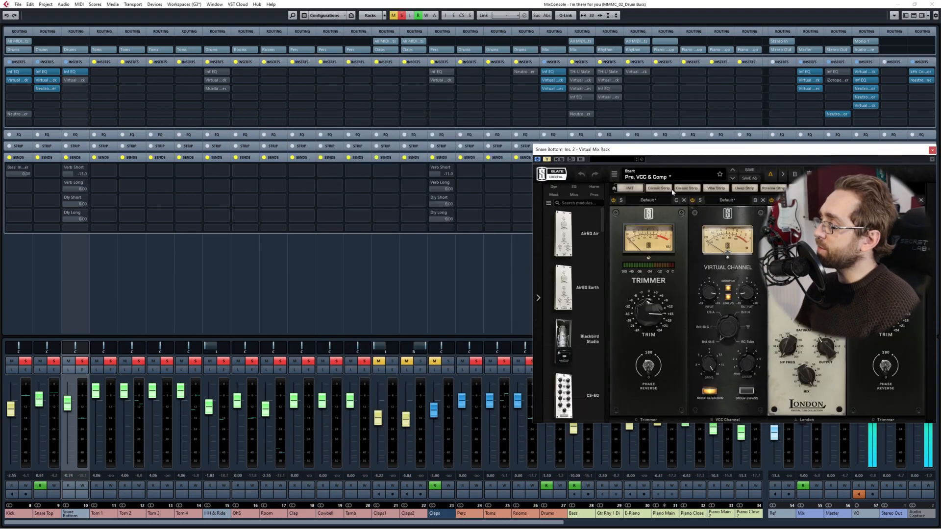
left_click_drag(710, 150, 526, 109)
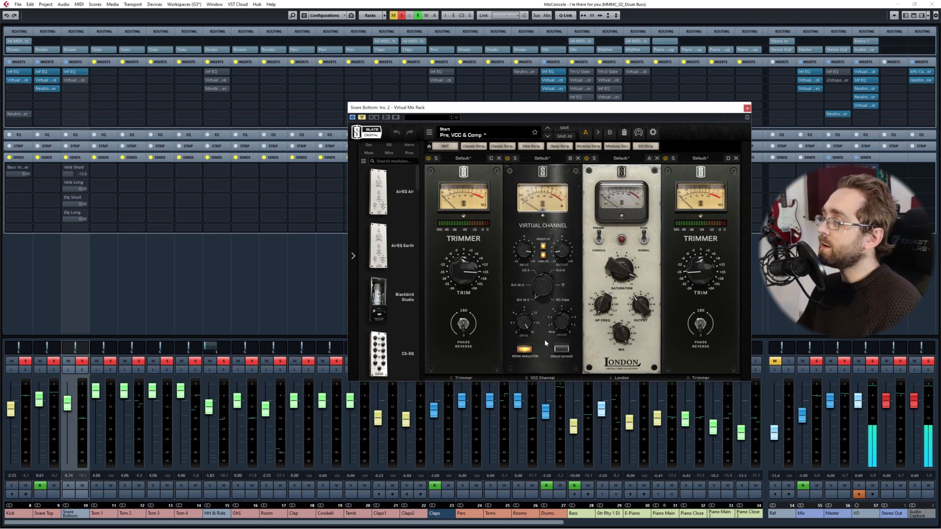
mouse_move(461, 273)
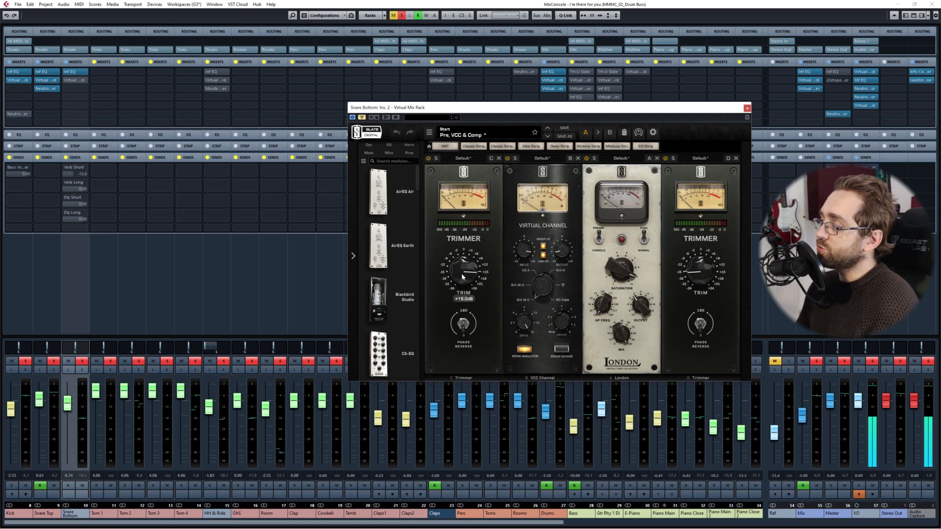
left_click_drag(478, 307, 479, 307)
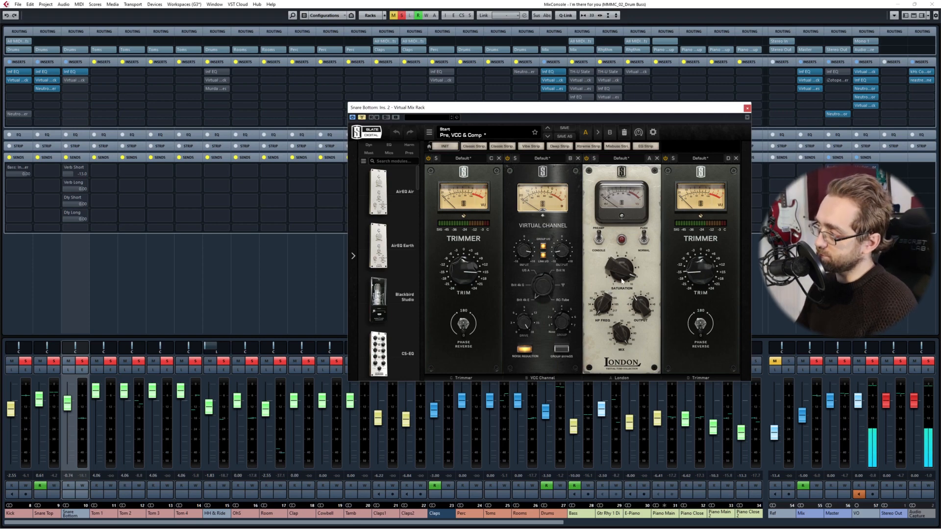
mouse_move(622, 276)
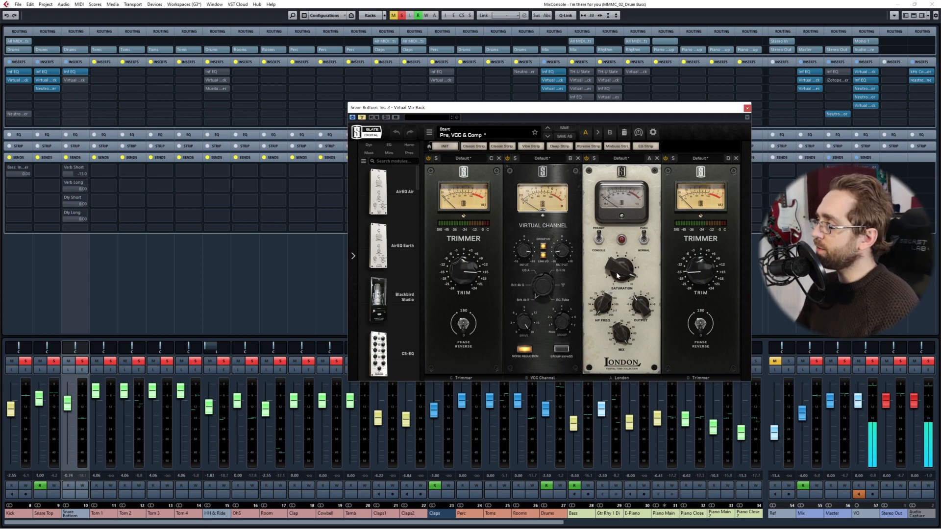
- Close the Virtual Mix Rack and switch the solo from the Drums group to the Snare Bottom channel
left_click(747, 108)
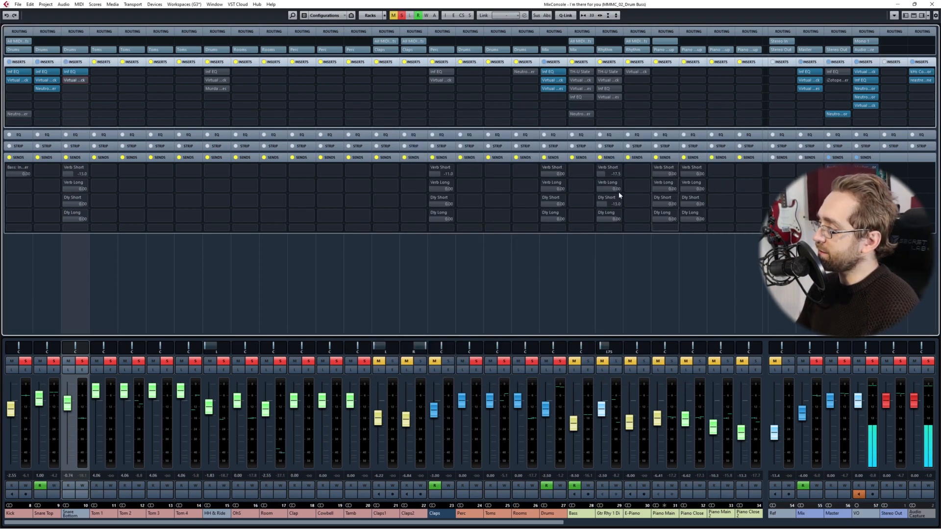
left_click(554, 309)
left_click(77, 302)
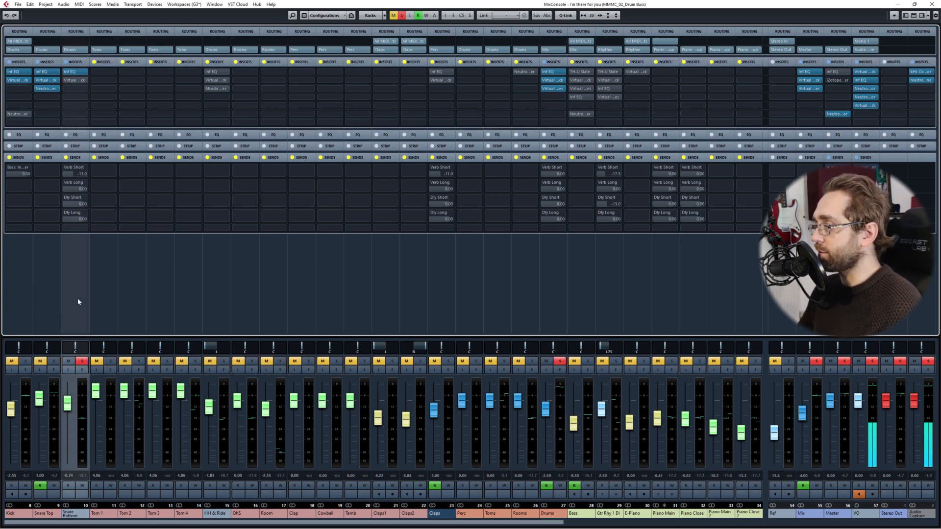
- Compare the soloed Snare Bottom with its Virtual Mix Rack bypassed and active, leaving the rack active and closing it
left_click(72, 81)
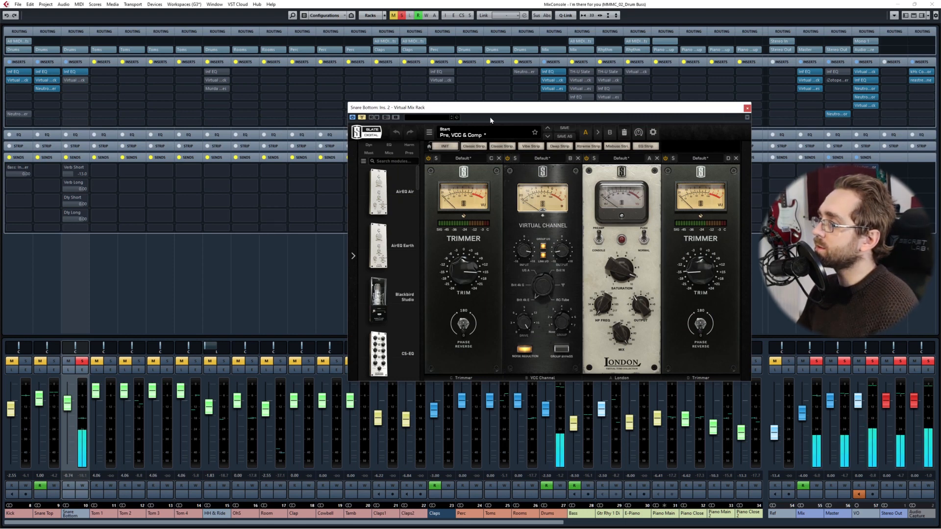
left_click_drag(491, 107, 415, 115)
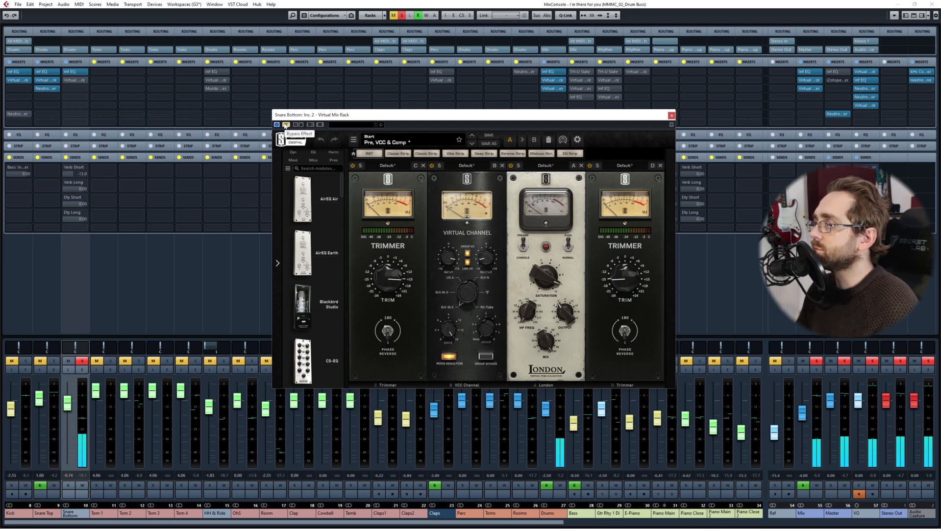
left_click(286, 125)
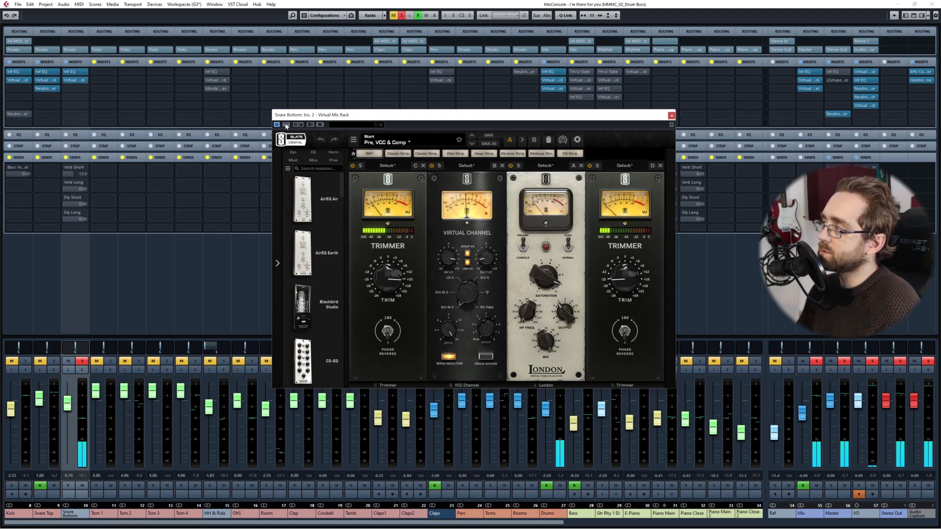
left_click(286, 126)
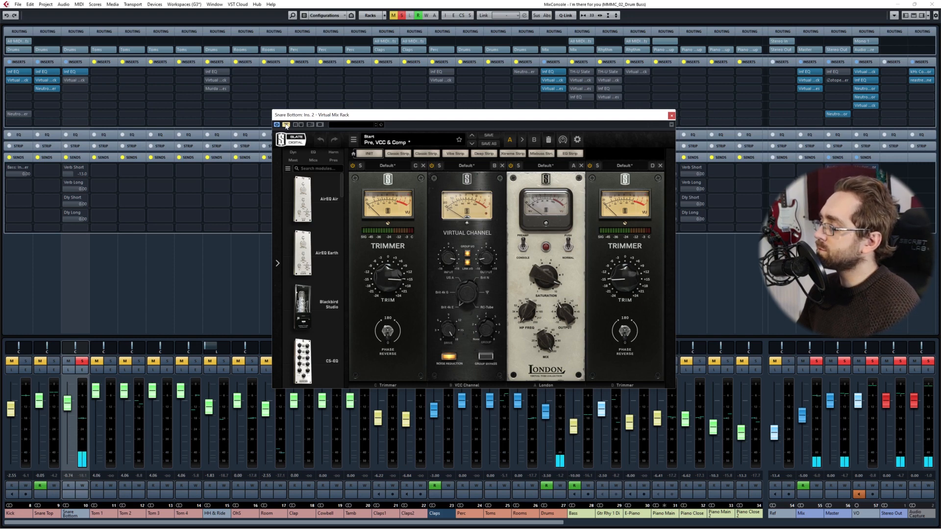
left_click(286, 124)
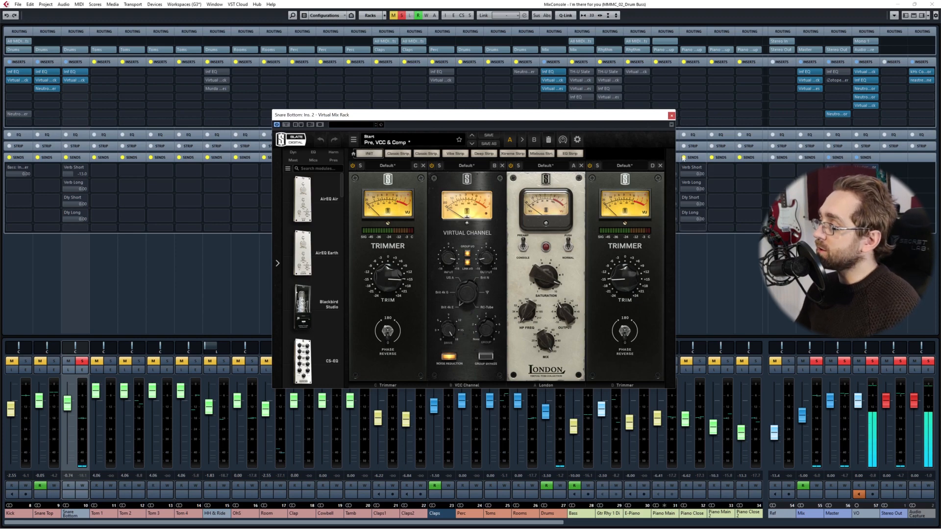
left_click(672, 116)
- Clear the Snare Bottom solo and solo the Drums group
key("s")
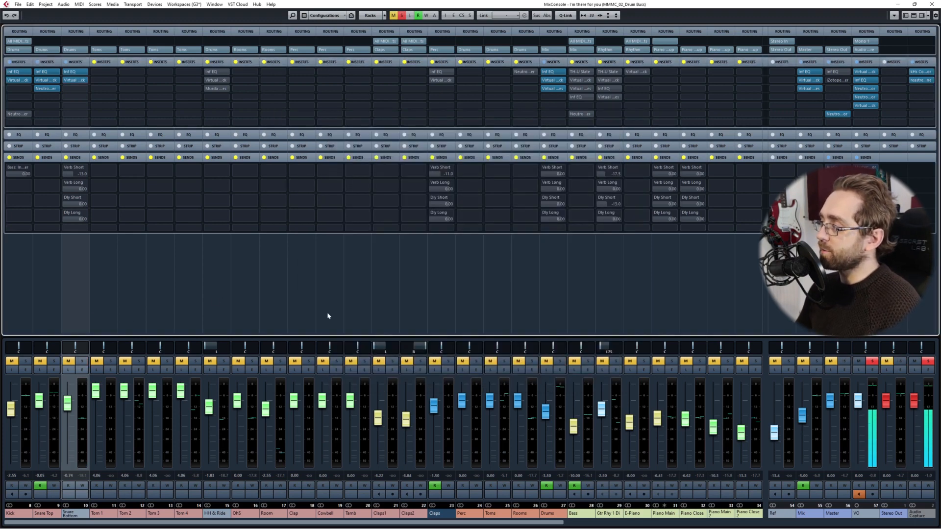
left_click(562, 321)
key("s")
key("s")
key("s")
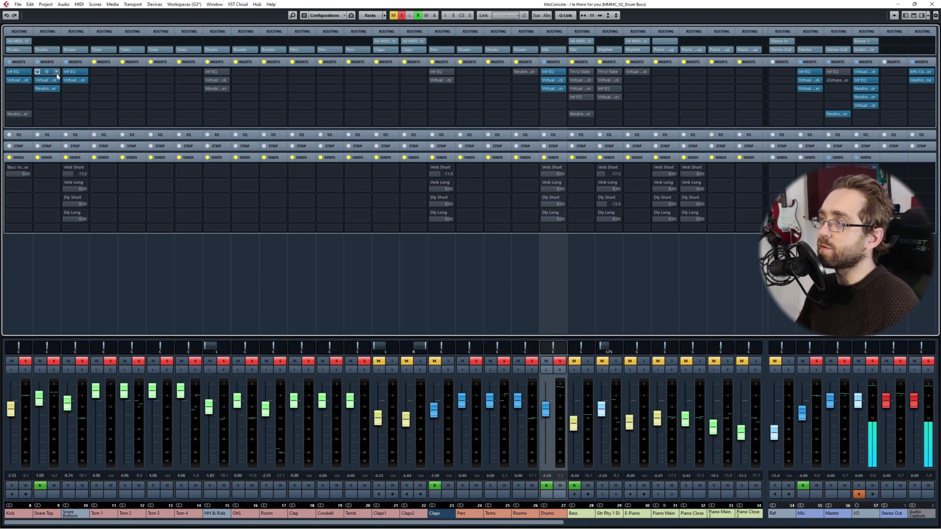
- Compare the Snare Bottom's Virtual Mix Rack bypassed and active during playback of the drum mix, leaving it active and closing it
left_click(76, 80)
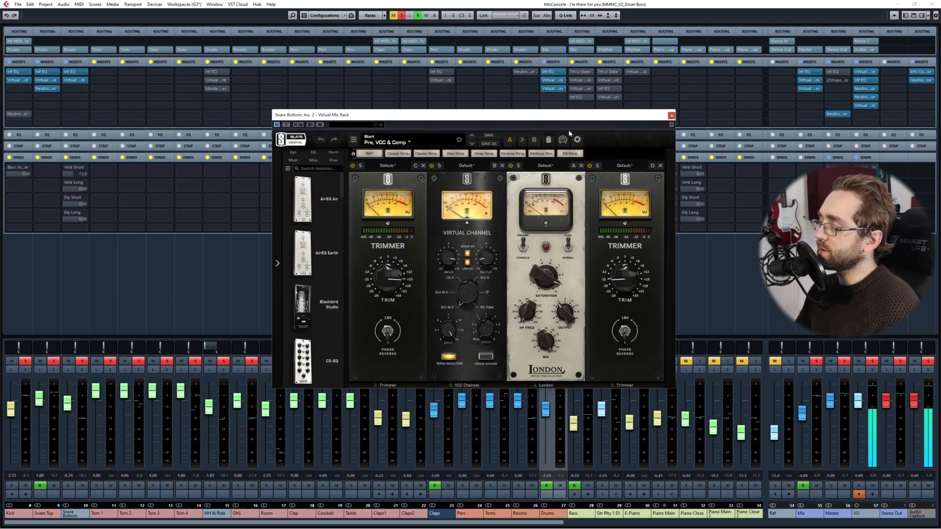
left_click_drag(400, 119, 309, 75)
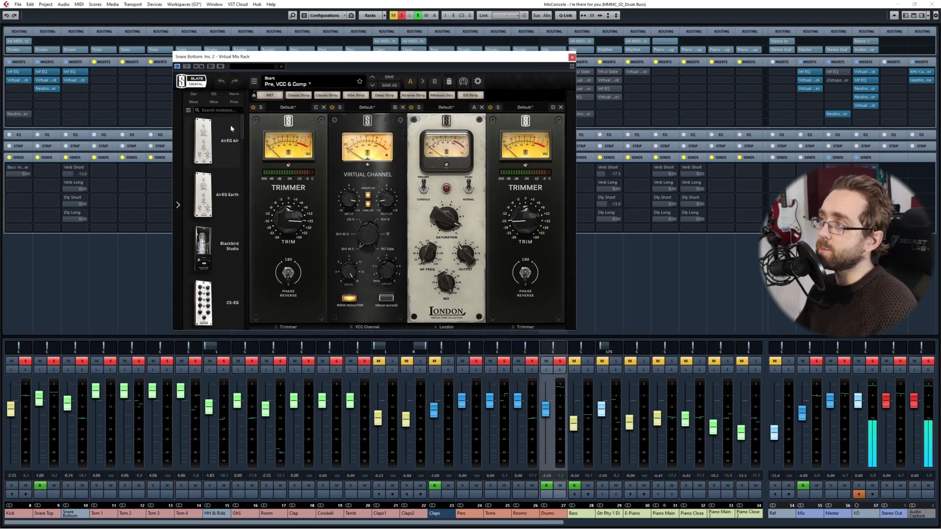
key("space")
left_click(187, 67)
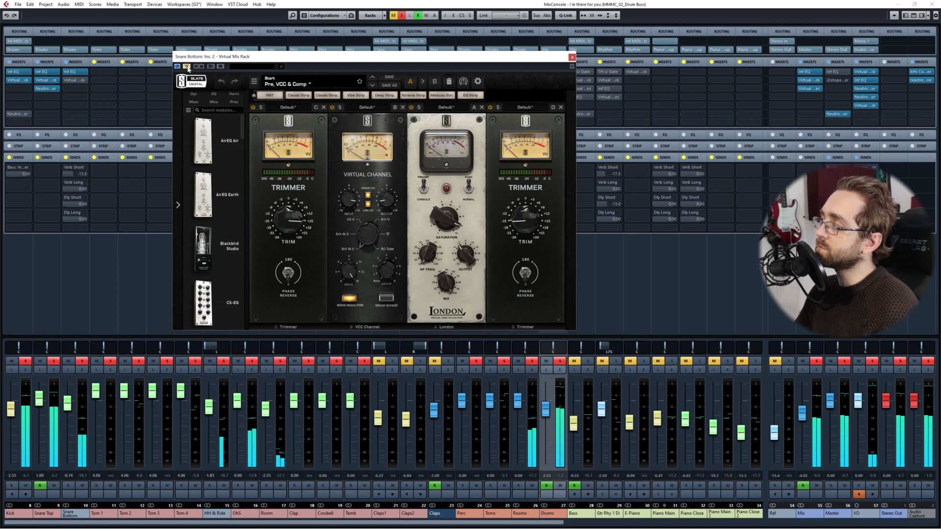
left_click(188, 68)
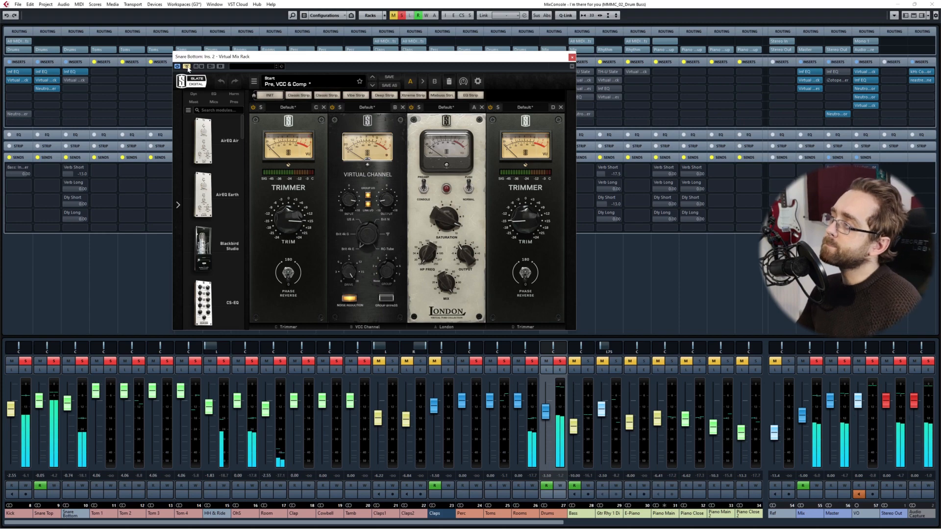
left_click(186, 66)
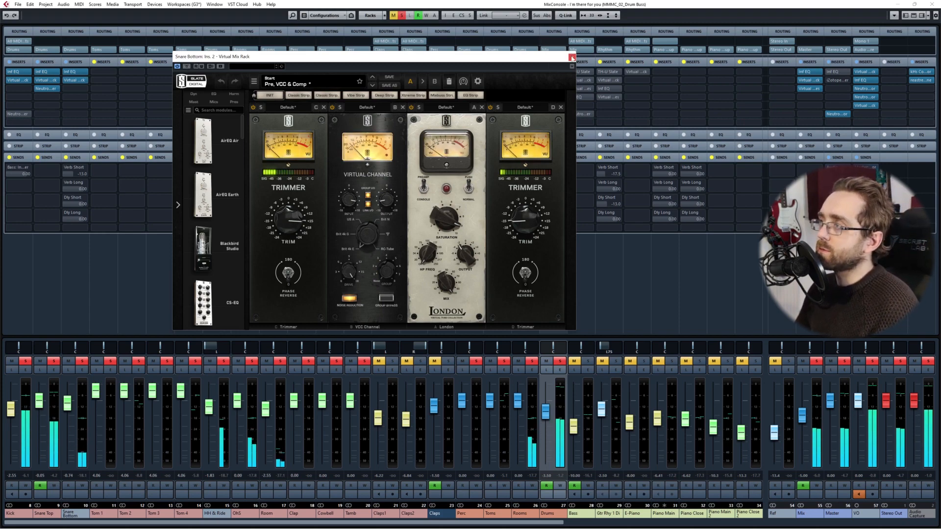
left_click(571, 57)
- Select Snare Top and Snare Bottom together and compare all their inserts bypassed and active within the drum mix, leaving them active
left_click(85, 302)
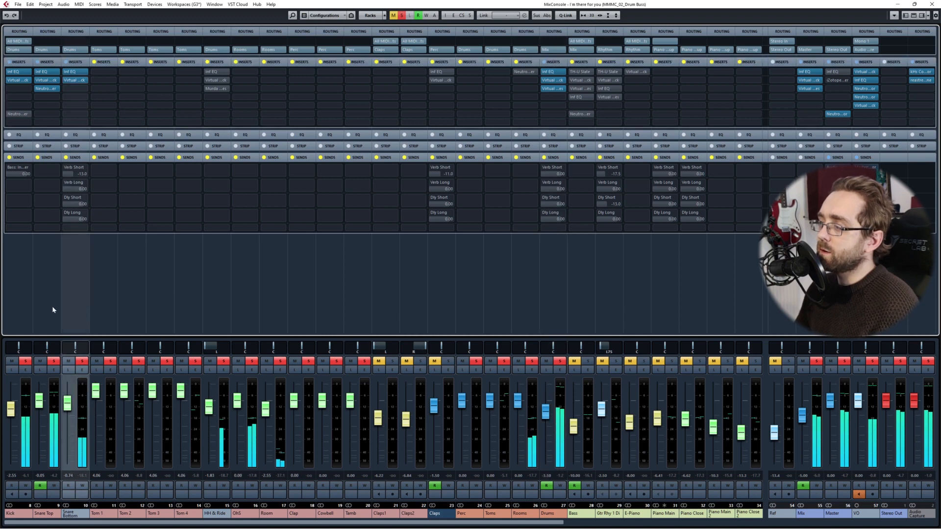
left_click(55, 304, "ctrl")
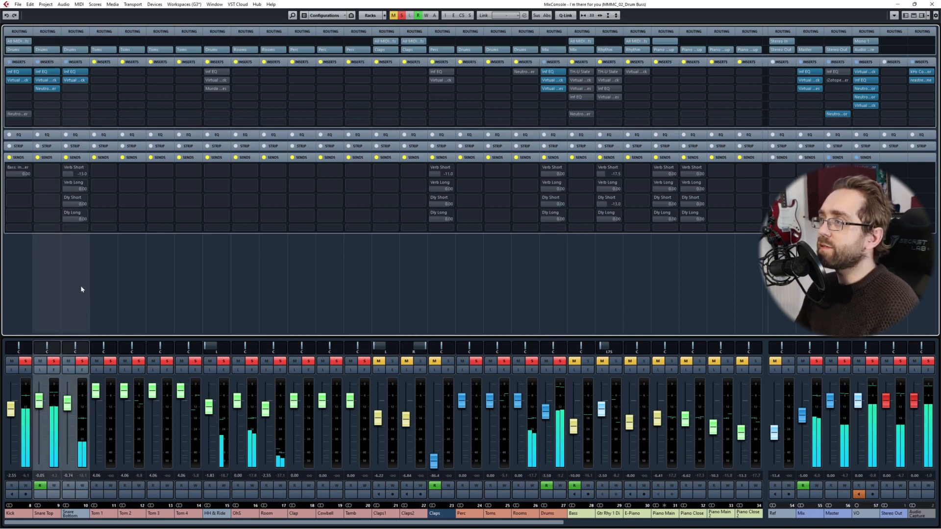
left_click(67, 62, "alt+shift")
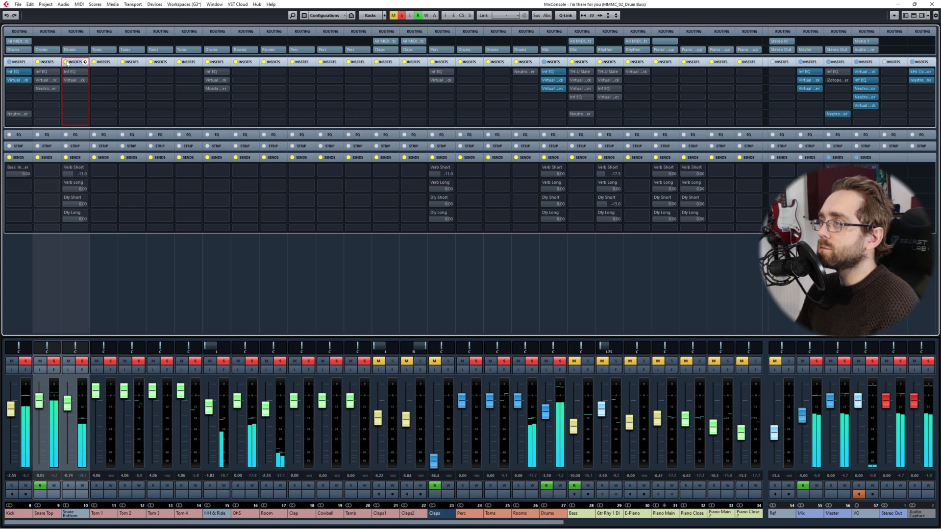
left_click(67, 62)
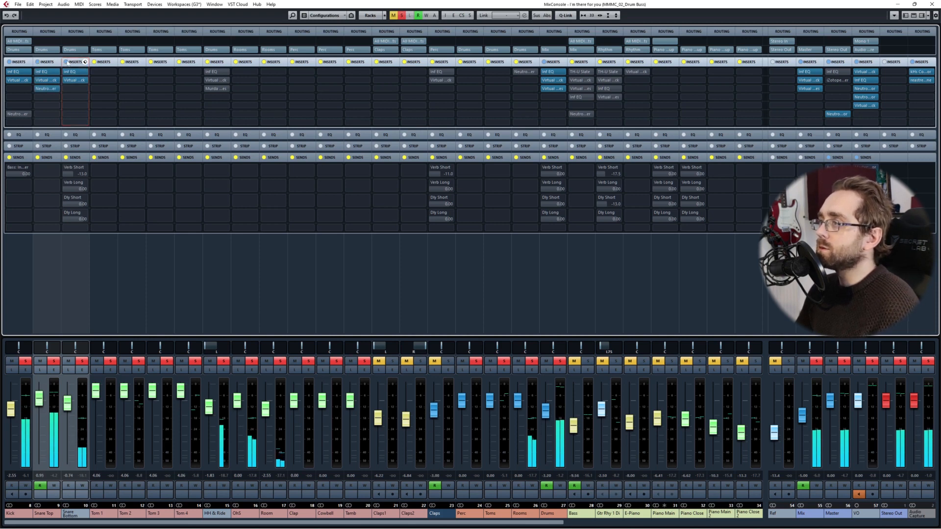
left_click(67, 63)
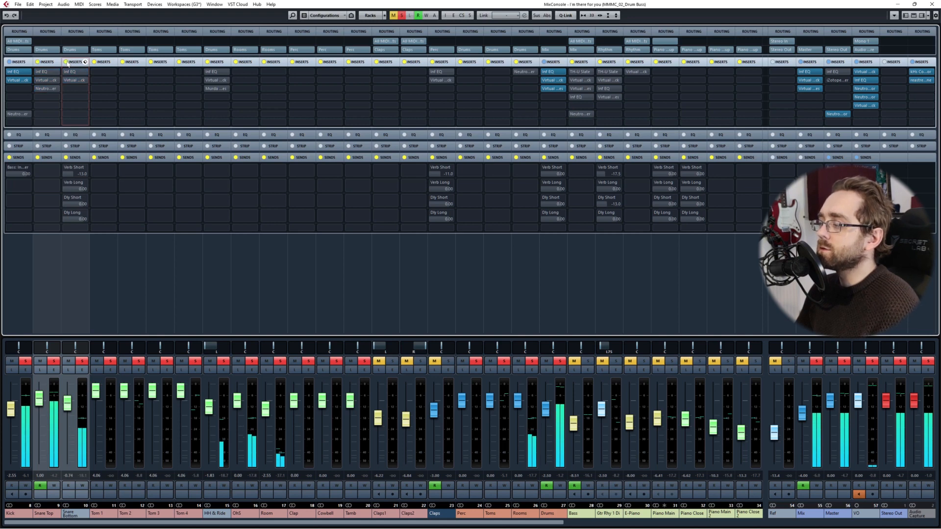
left_click(67, 63, "alt+shift")
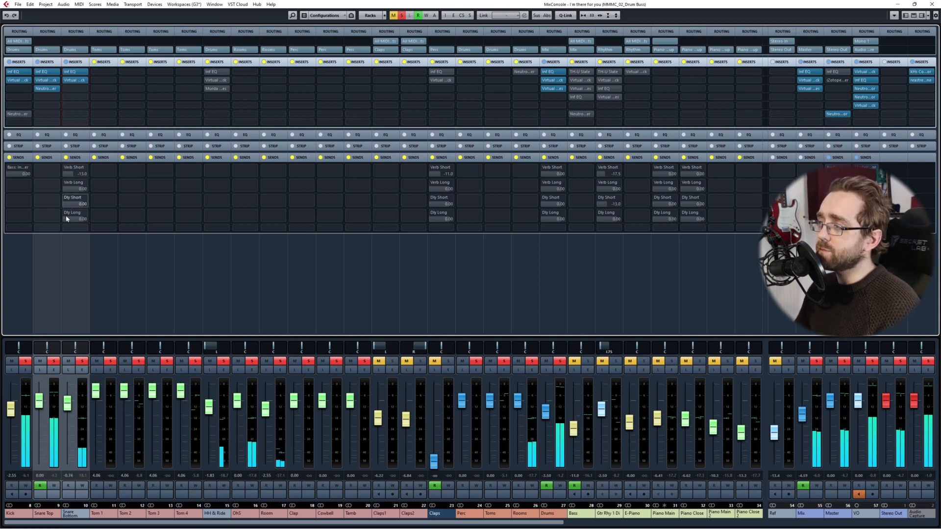
- Clear the Drums group solo and solo the HH & Ride channel
left_click(68, 282)
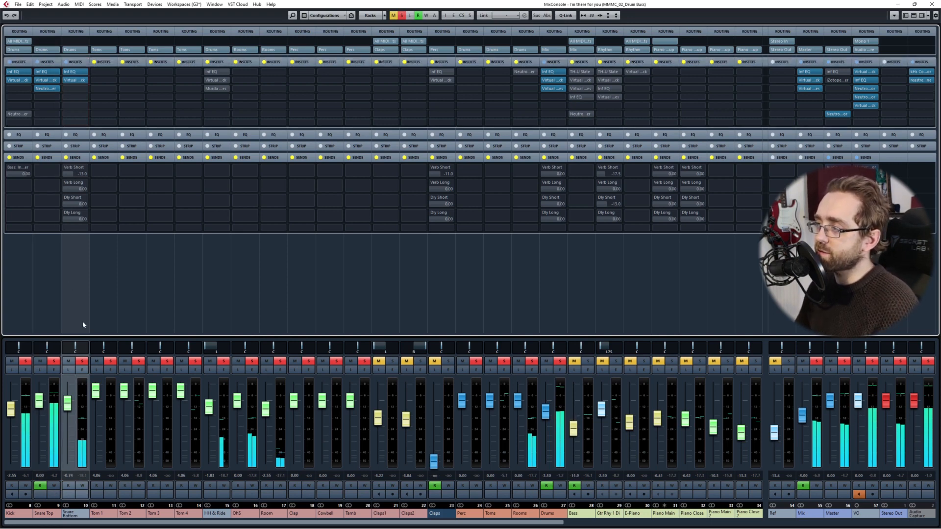
left_click(210, 287)
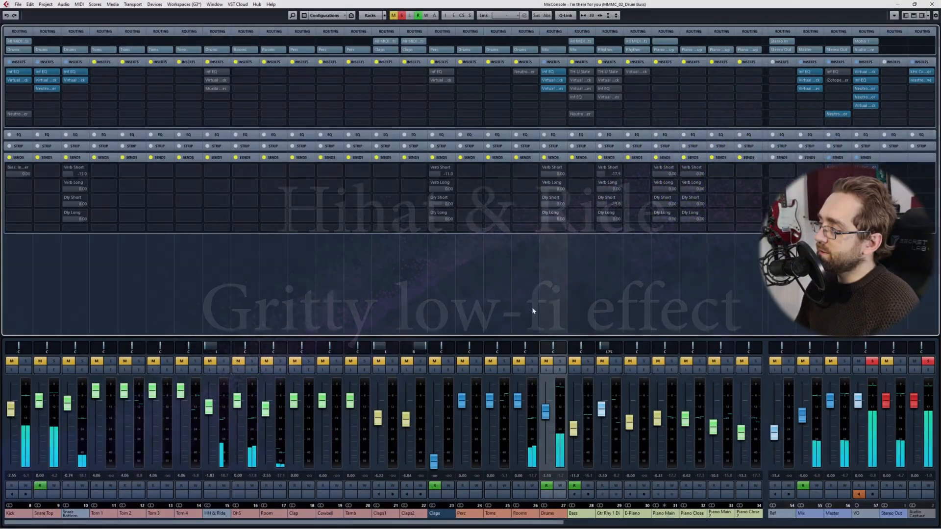
left_click(217, 295)
key("s")
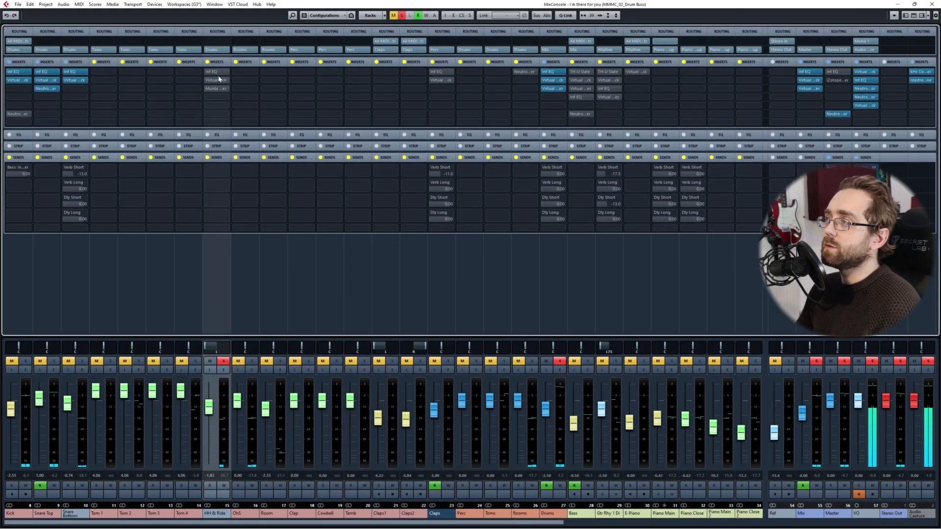
- Compare the soloed HH & Ride with all of its inserts active and bypassed, leaving them bypassed
left_click(208, 62)
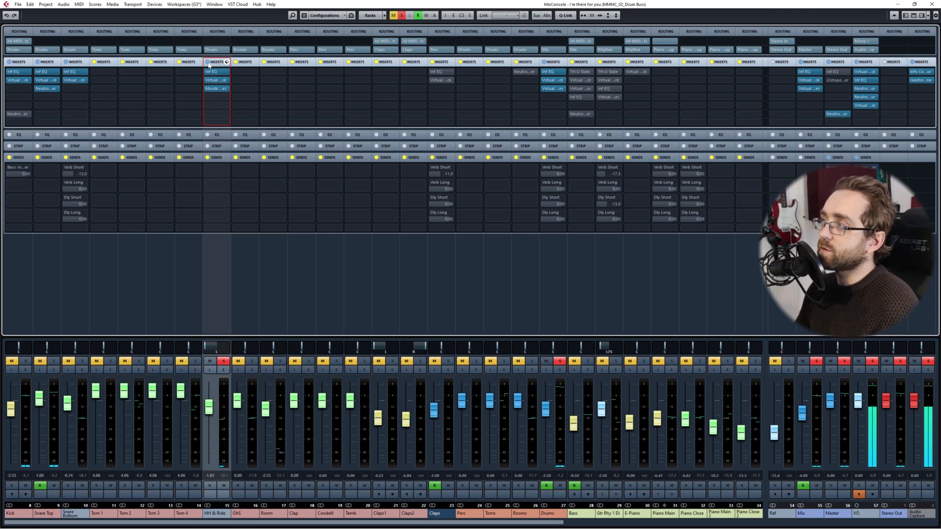
left_click(208, 62)
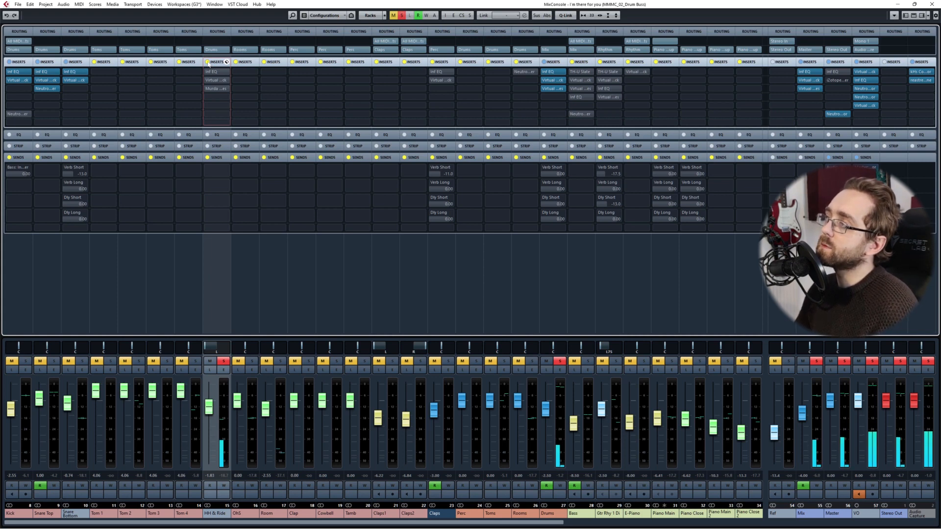
left_click(208, 62)
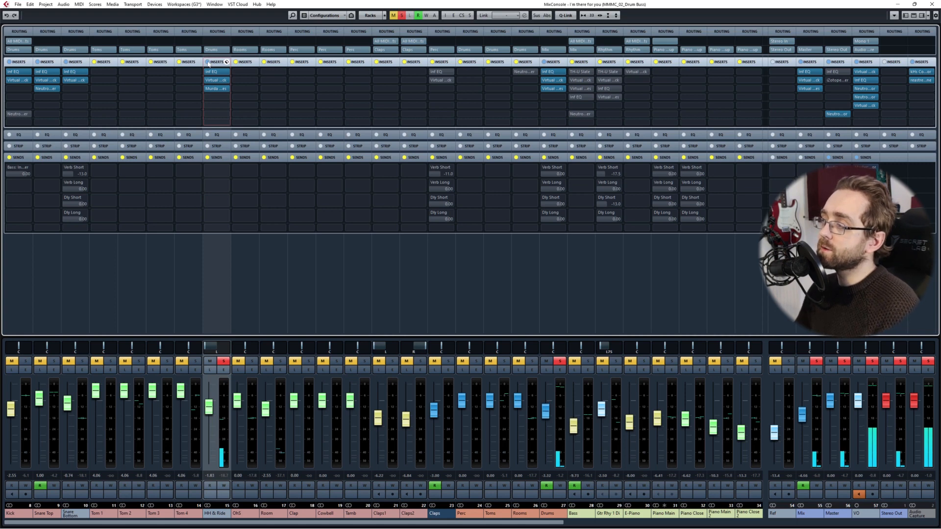
left_click(208, 62)
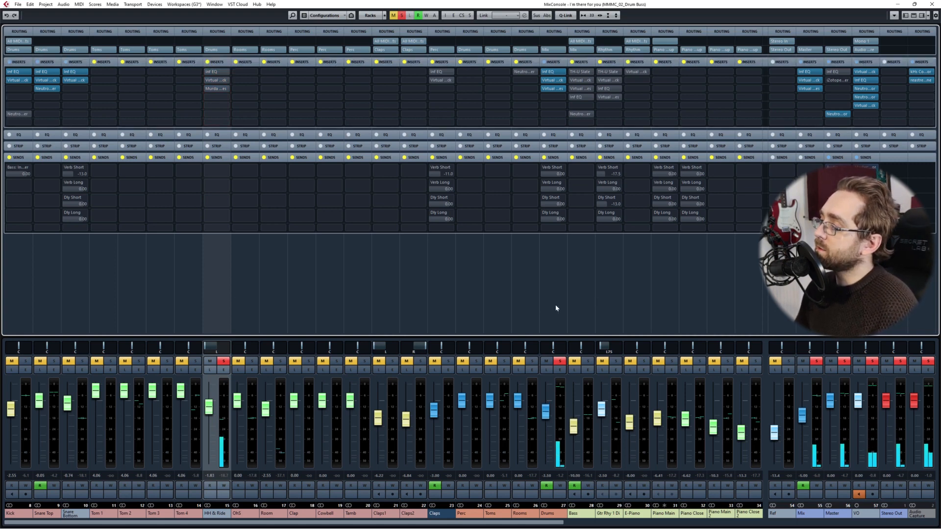
- Open the HH & Ride EQ and compare it active and bypassed within the drum mix, leaving it active
left_click(216, 72)
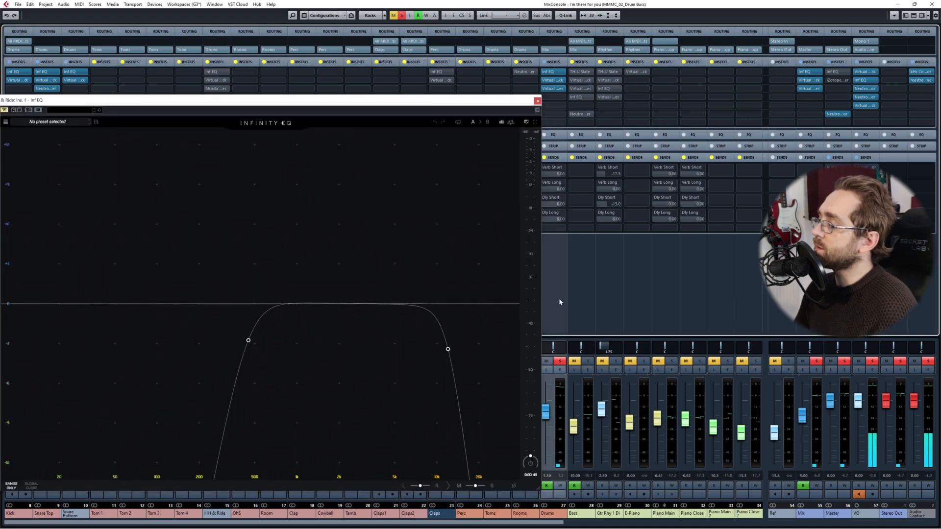
left_click_drag(418, 110, 501, 89)
left_click_drag(254, 87, 449, 90)
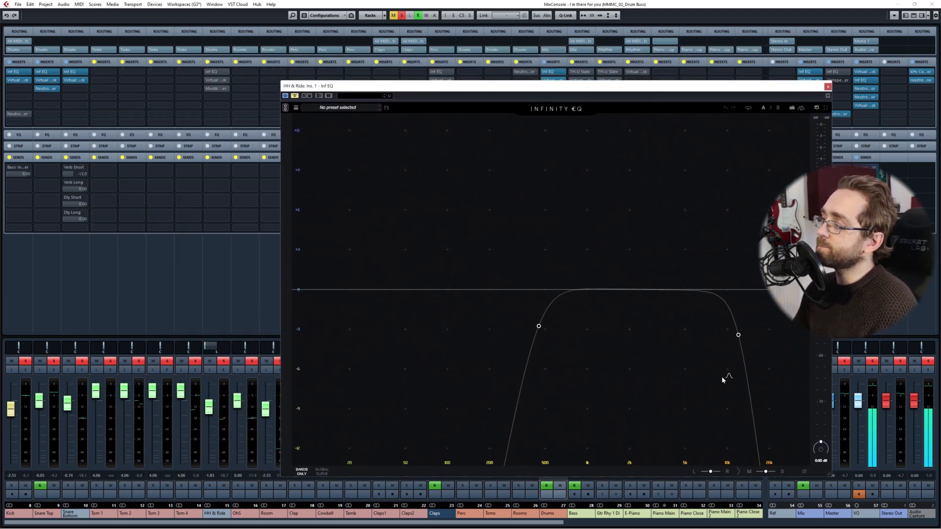
left_click(294, 96)
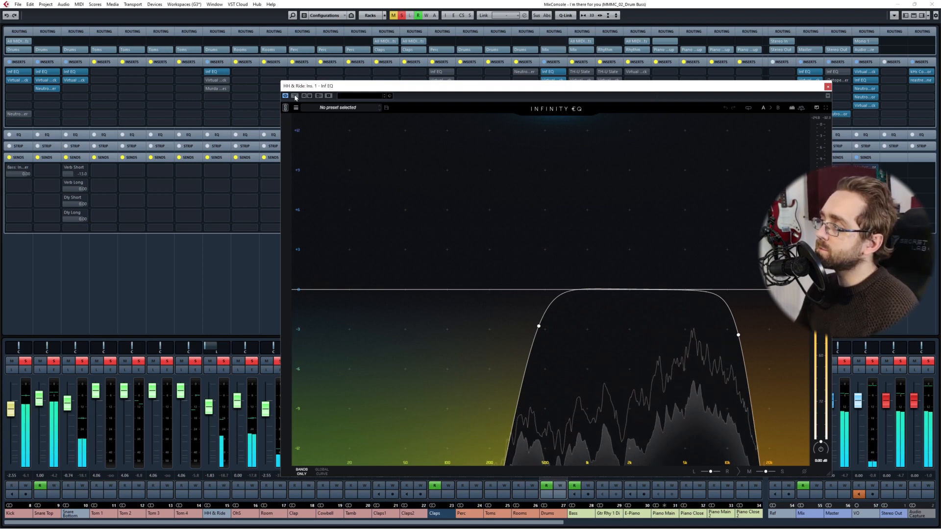
left_click(295, 96)
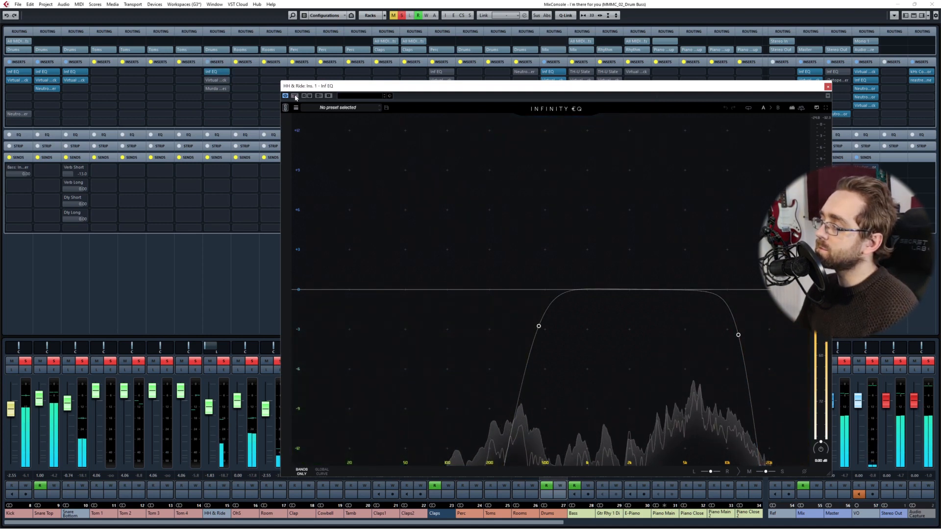
left_click(295, 97)
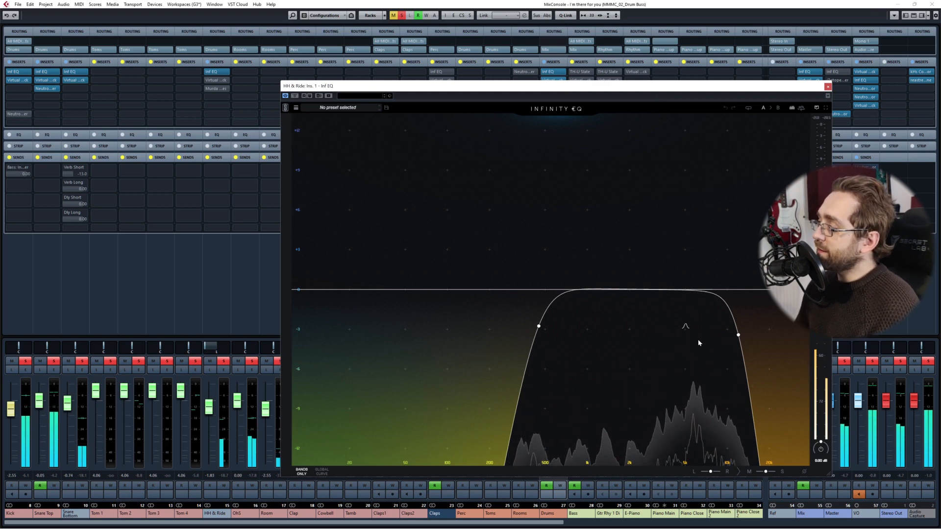
- Examine the HH & Ride EQ's high-cut and low-cut filters, undoing a trial move of the low cut before closing the EQ
left_click(738, 334)
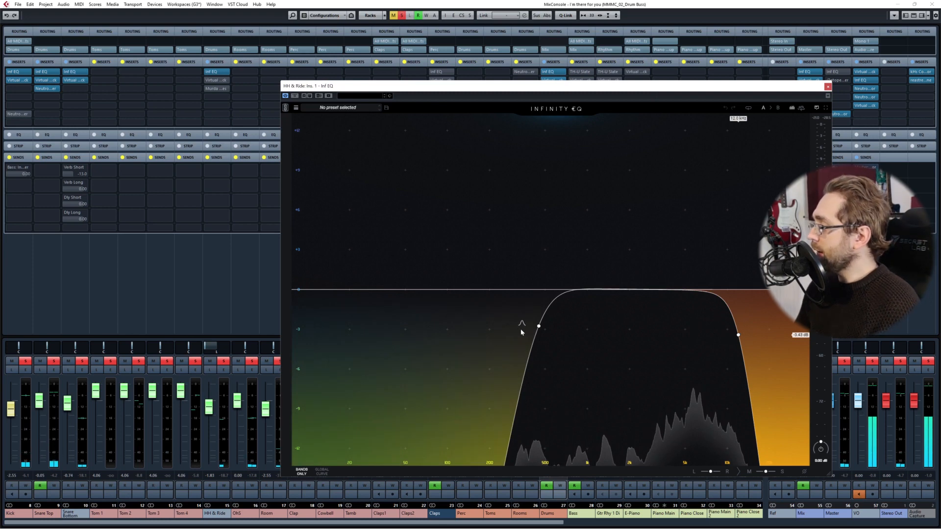
left_click(539, 326)
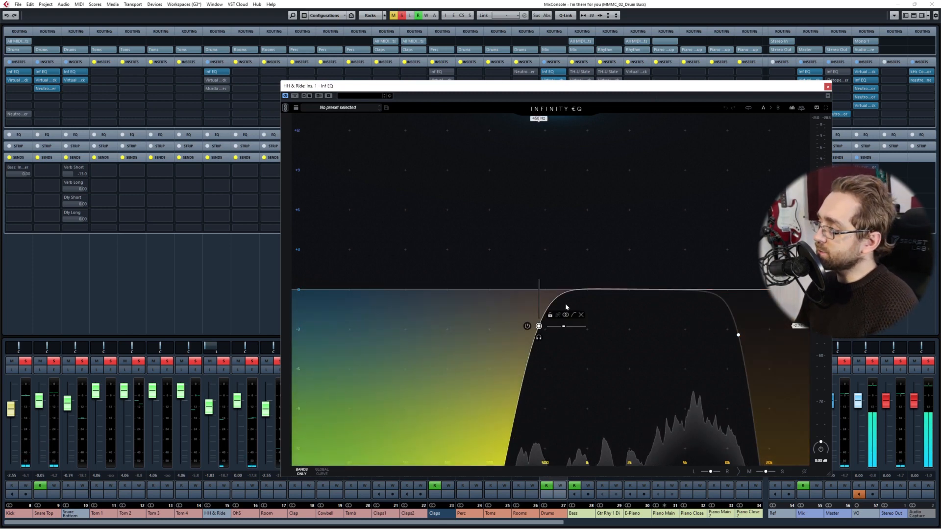
left_click_drag(538, 327, 339, 327)
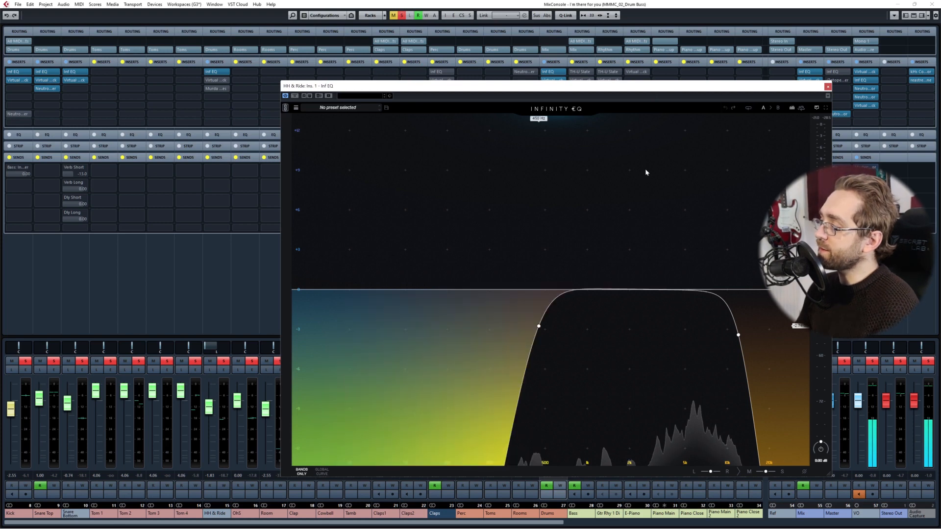
left_click(725, 107)
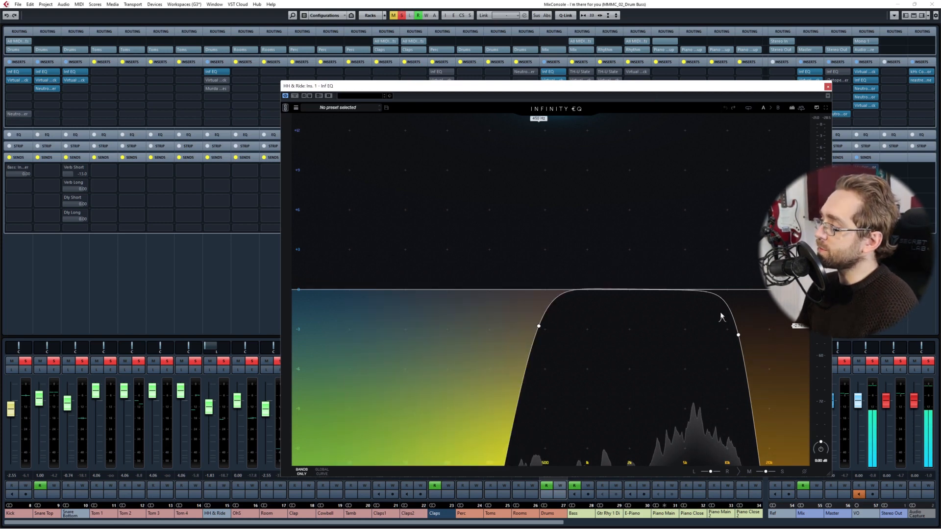
left_click(828, 86)
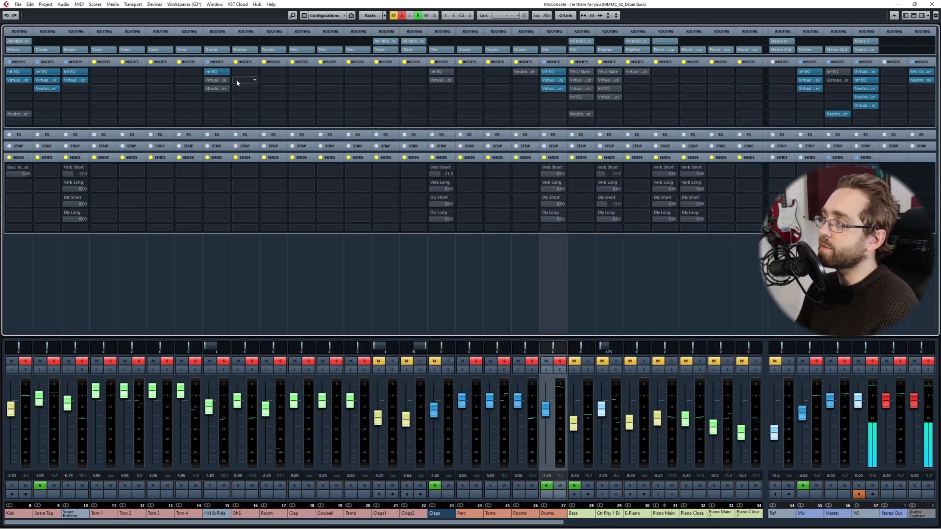
- Open the FG-401 compressor on HH & Ride, activate it, and examine its attack and release settings before closing it
left_click(221, 81)
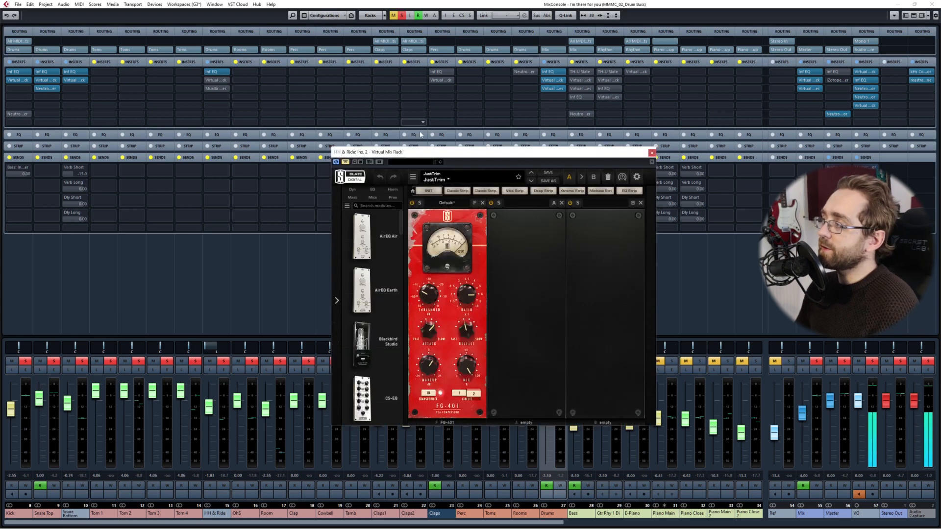
left_click_drag(506, 154, 564, 50)
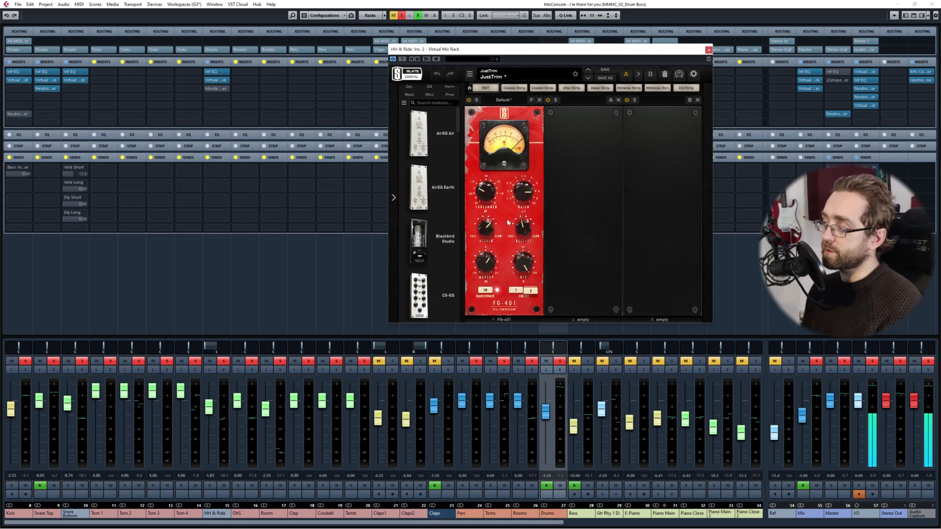
mouse_move(487, 227)
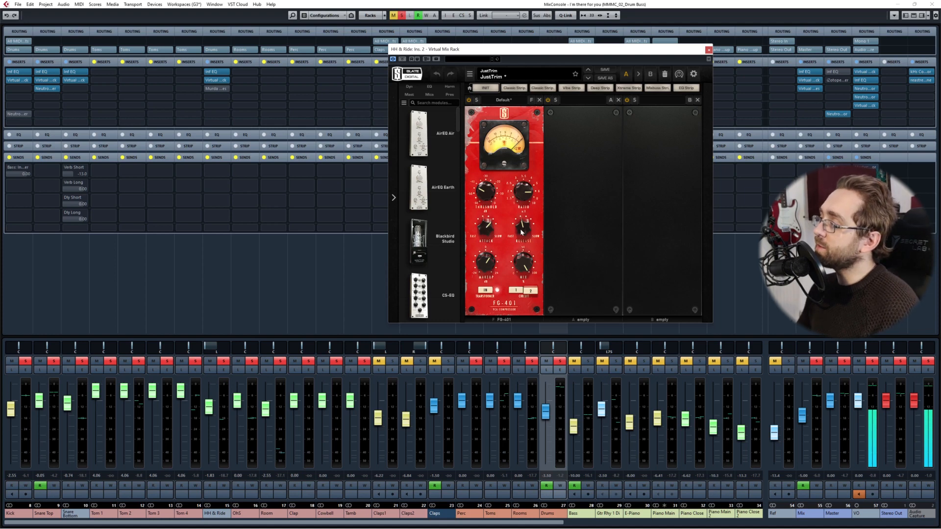
mouse_move(522, 231)
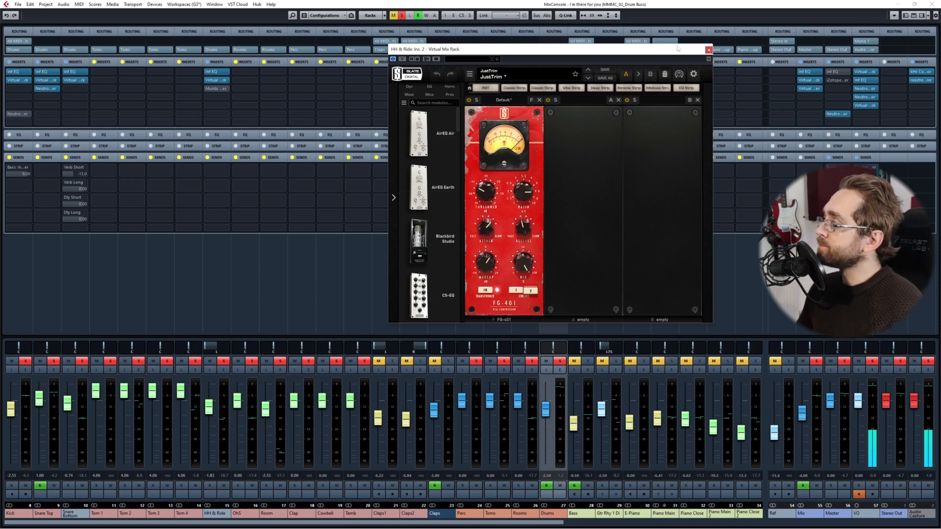
left_click(709, 49)
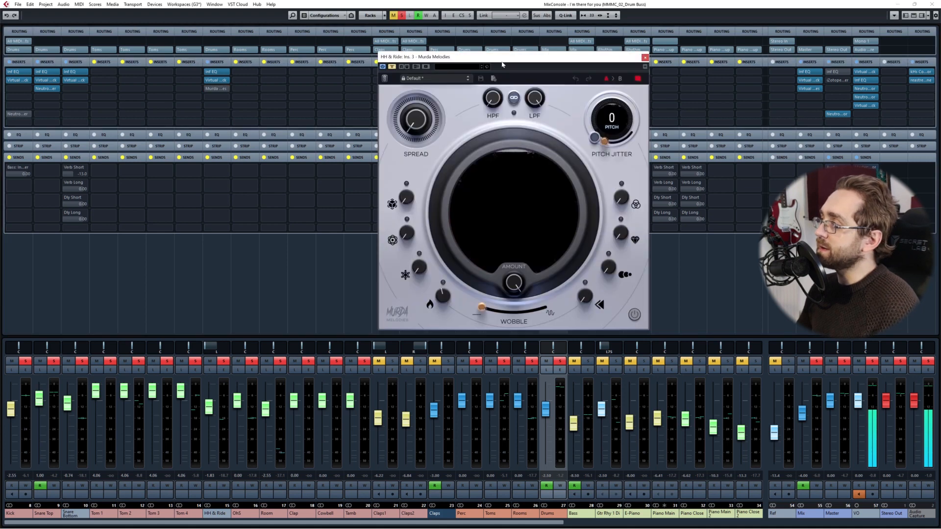
- Activate the Murda Melodies effect on the HH & Ride channel and inspect its heat control
left_click_drag(502, 64, 431, 81)
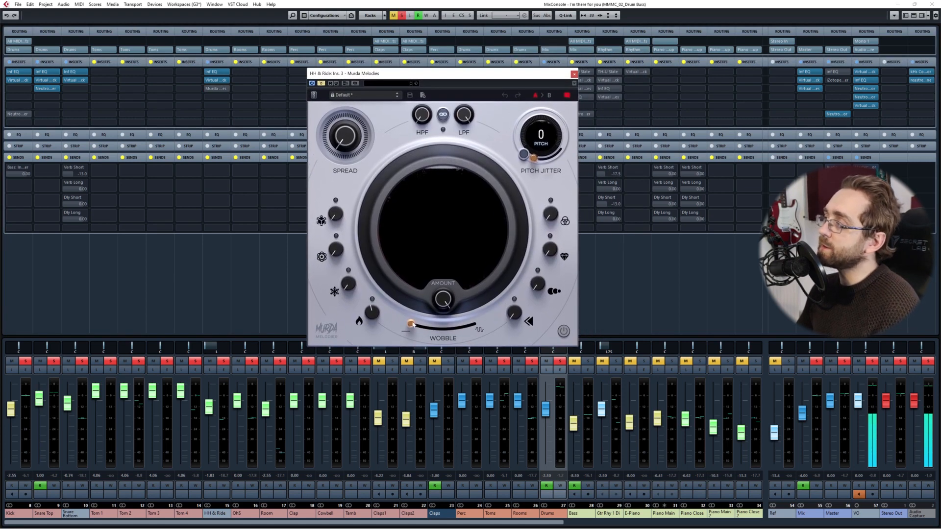
left_click(320, 83)
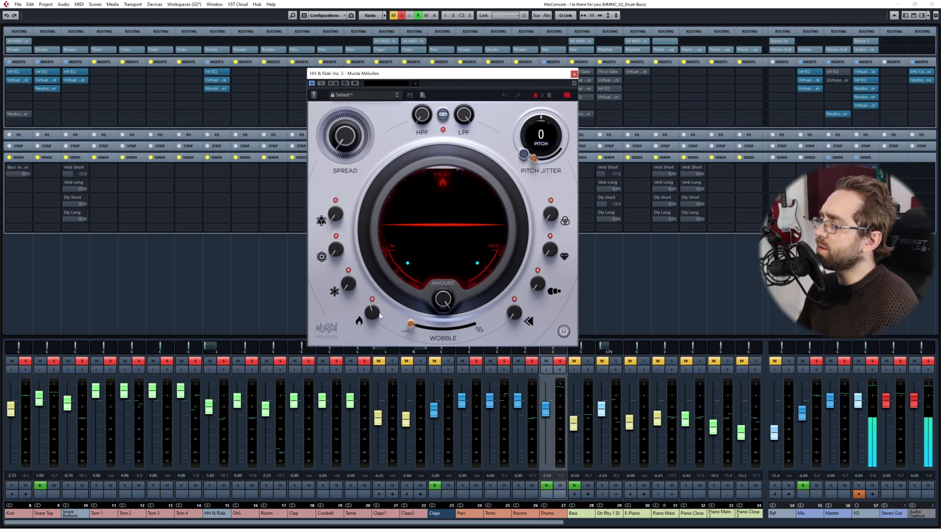
mouse_move(362, 326)
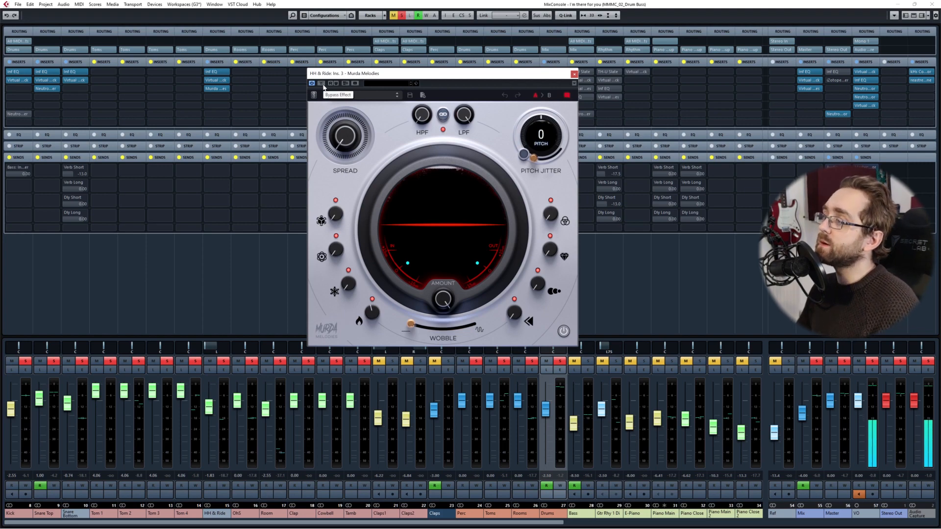
- Compare Murda Melodies bypassed and active on the soloed HH & Ride channel, leaving it active and closing it
left_click_drag(507, 74, 335, 76)
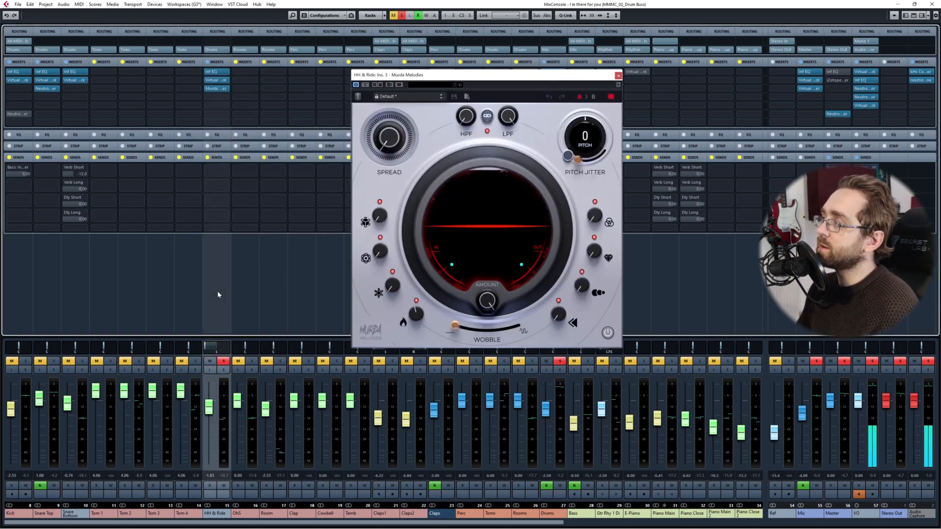
left_click(365, 85)
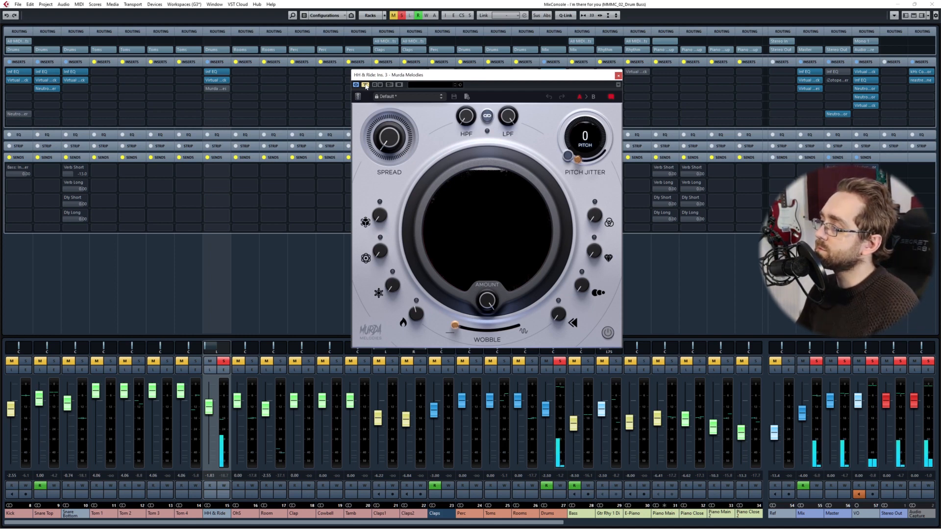
left_click(365, 84)
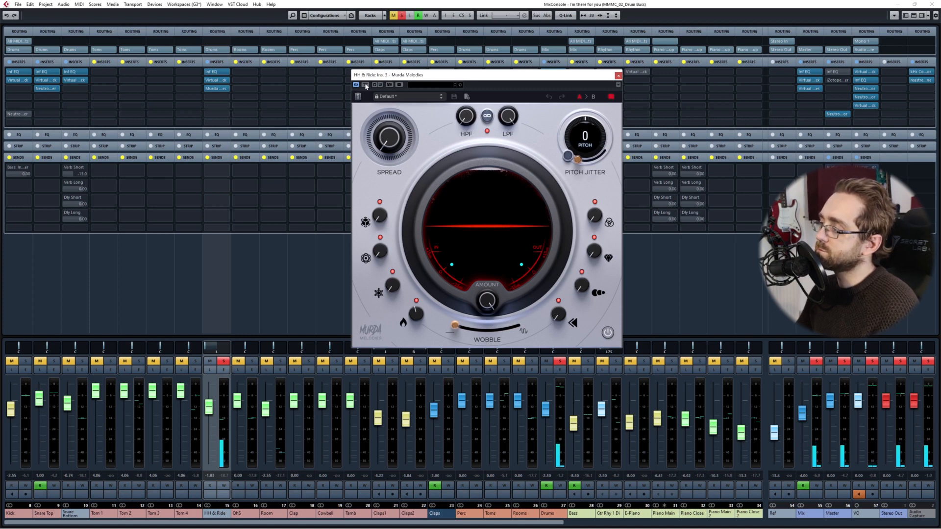
left_click(365, 85)
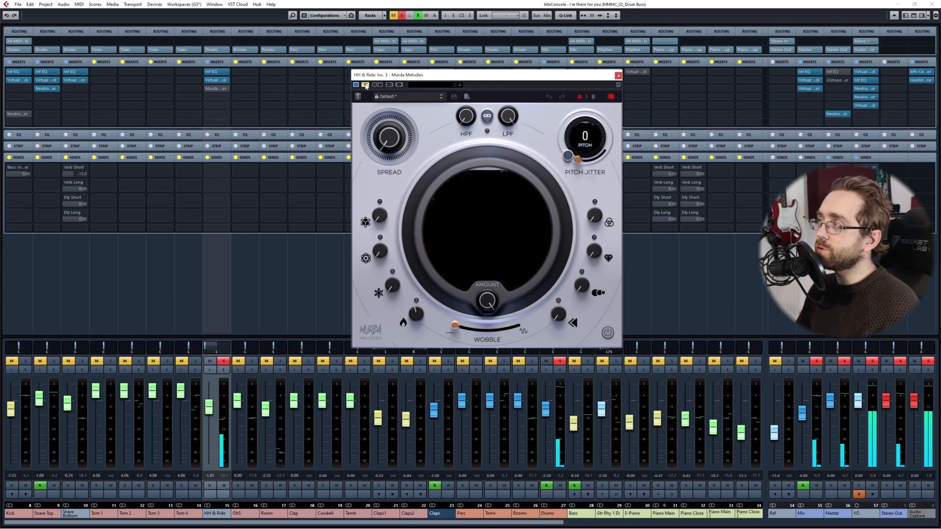
left_click(365, 85)
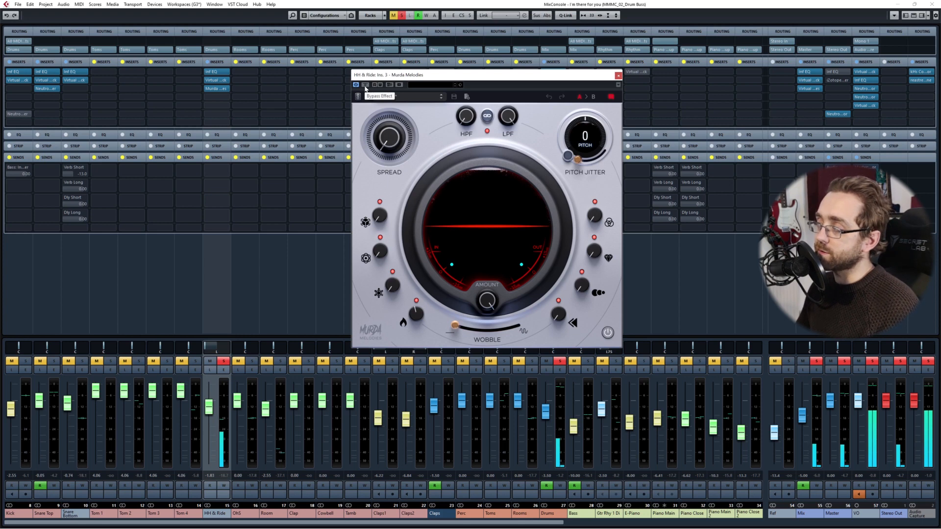
left_click(618, 76)
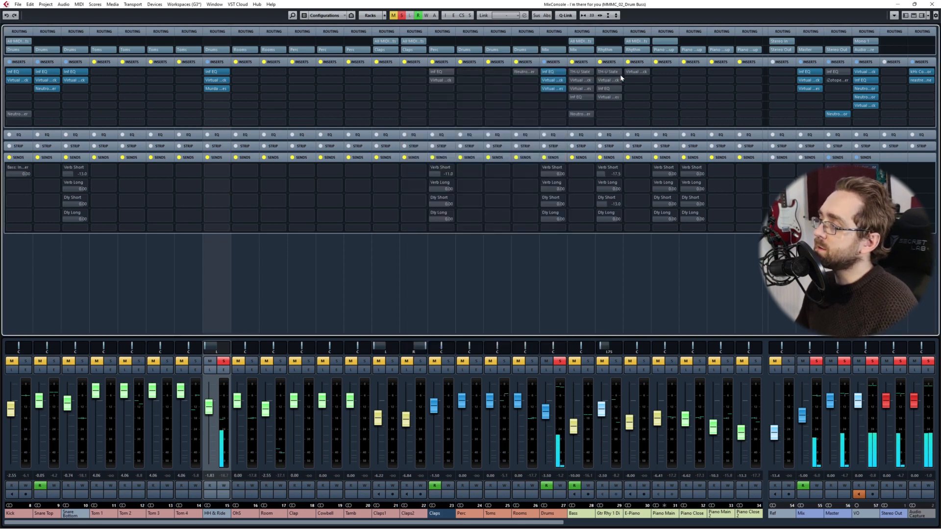
- Solo the Drums group instead of HH & Ride and compare the HH & Ride inserts bypassed and active within the drum mix
key("s")
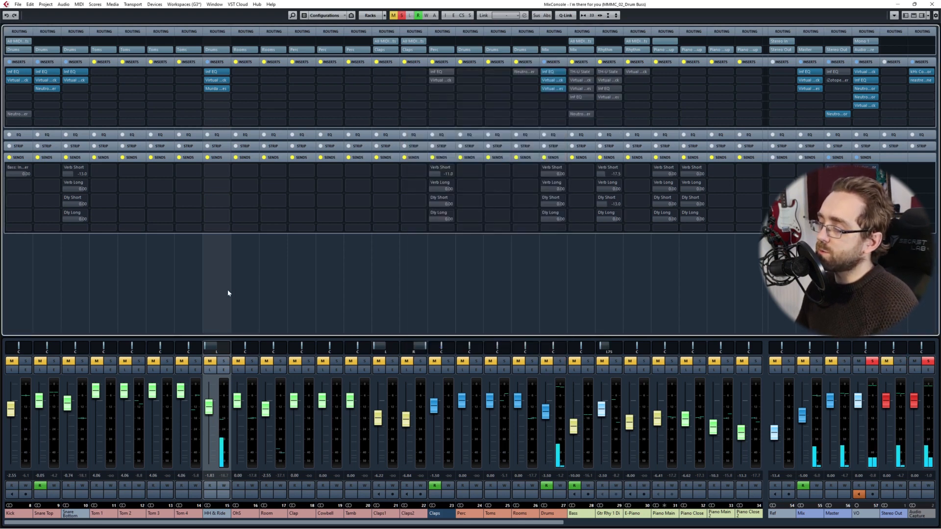
left_click(554, 299)
key("s")
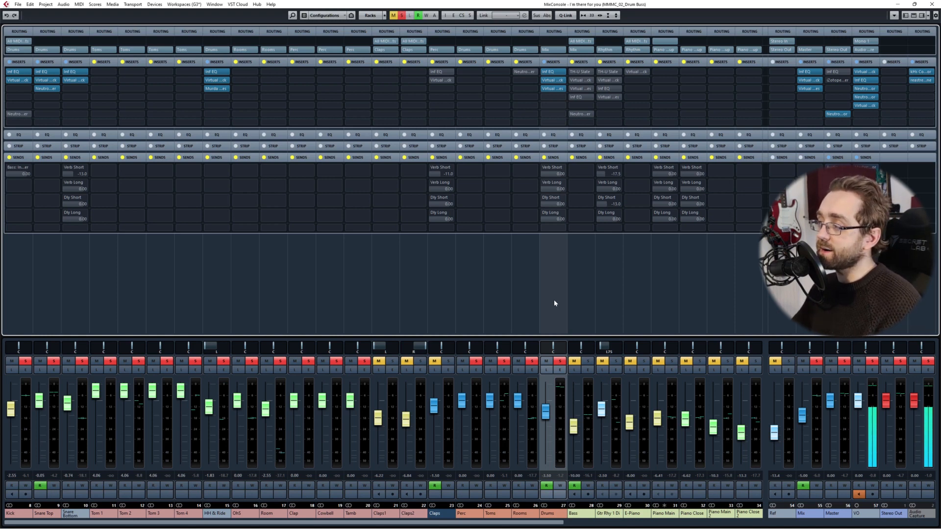
left_click(223, 304)
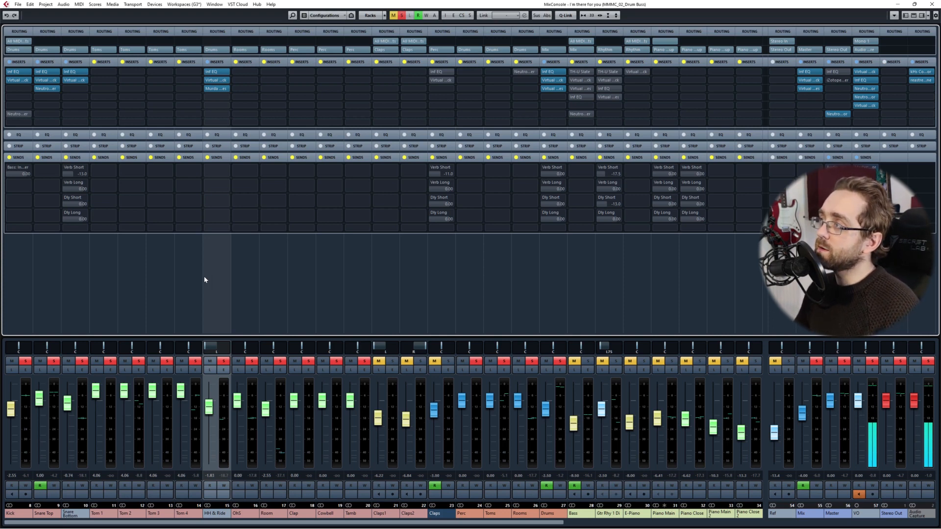
left_click(208, 62)
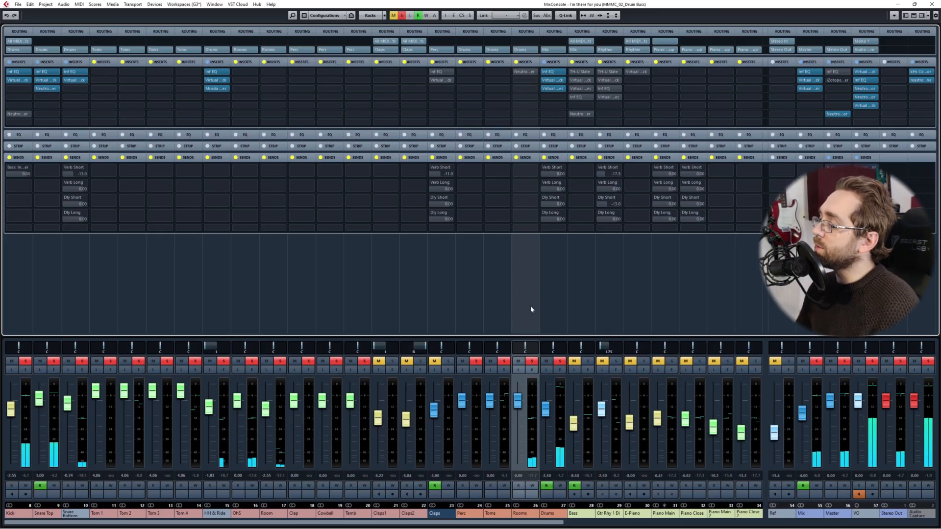
- Switch the solo from Drums to the Rooms group and open its Neutron Equalizer, dismissing the preset manager
left_click(552, 305)
left_click(524, 303)
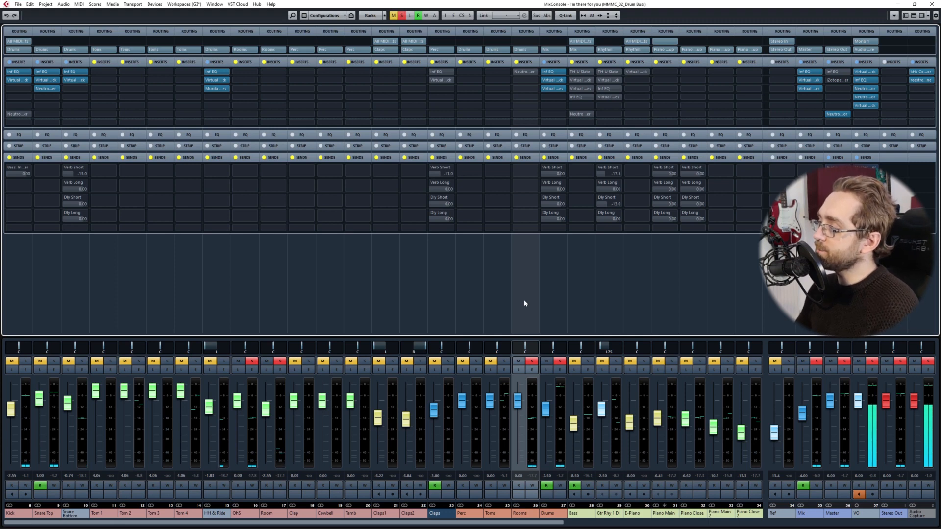
left_click(525, 73)
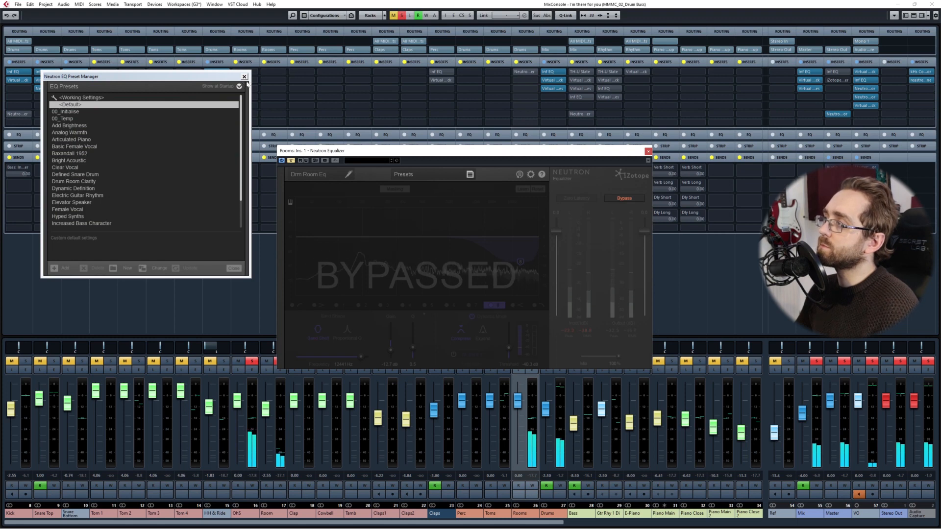
left_click(244, 77)
left_click_drag(353, 153, 174, 124)
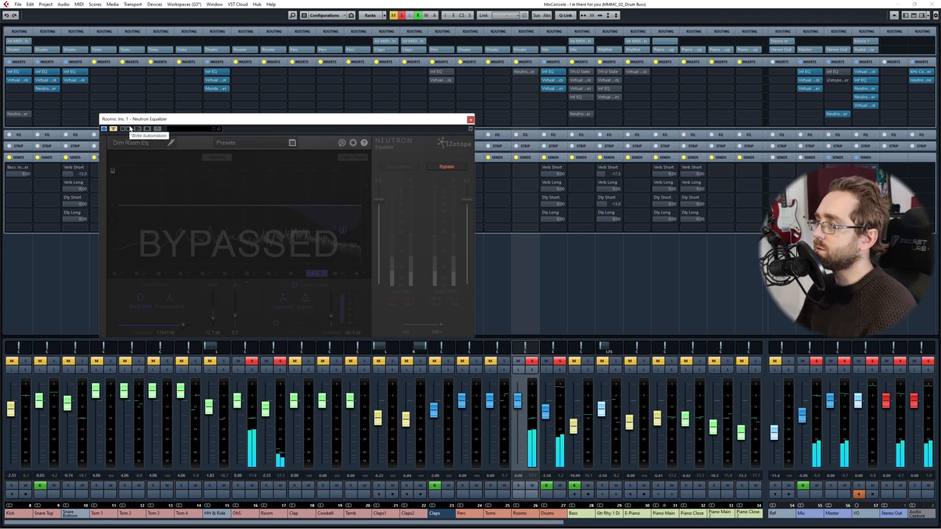
left_click_drag(132, 120, 139, 116)
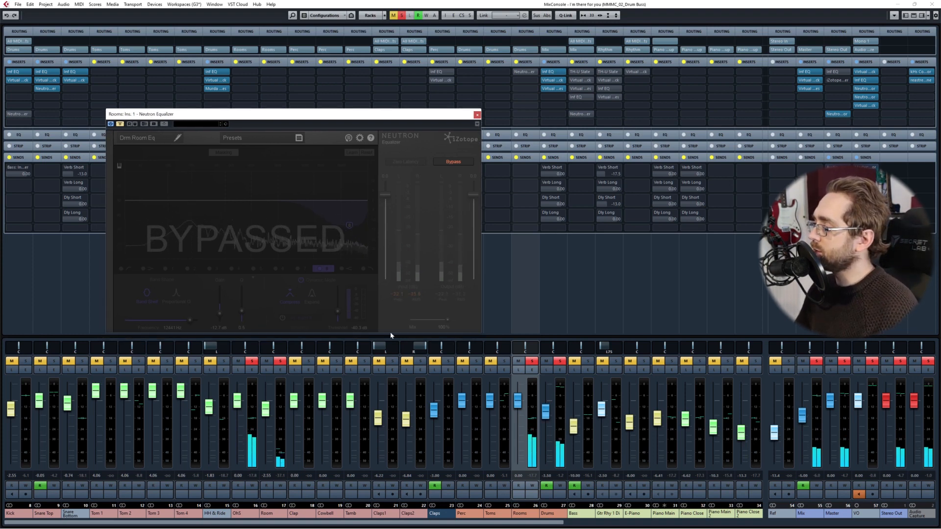
- Raise the Rooms group fader to 6.02 dB, undoing and redoing the change
left_click_drag(518, 401, 522, 371)
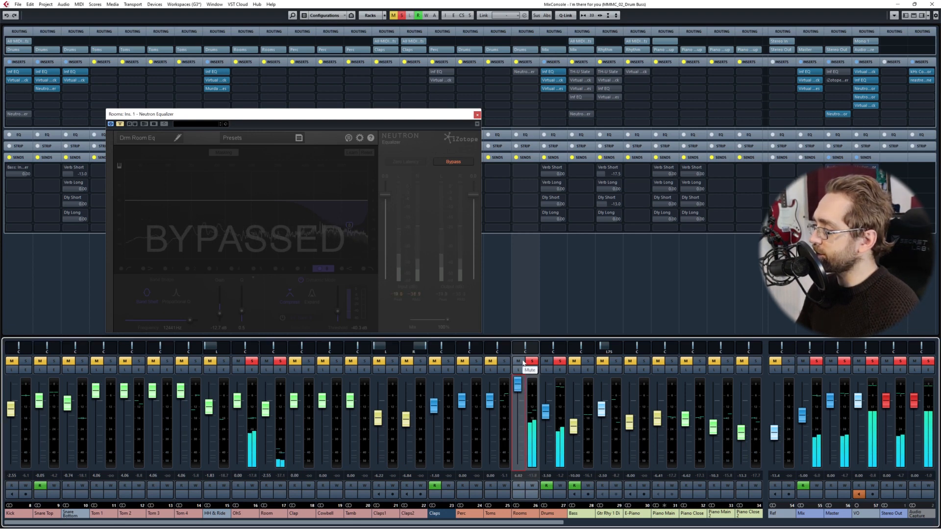
left_click(7, 15)
left_click(14, 15)
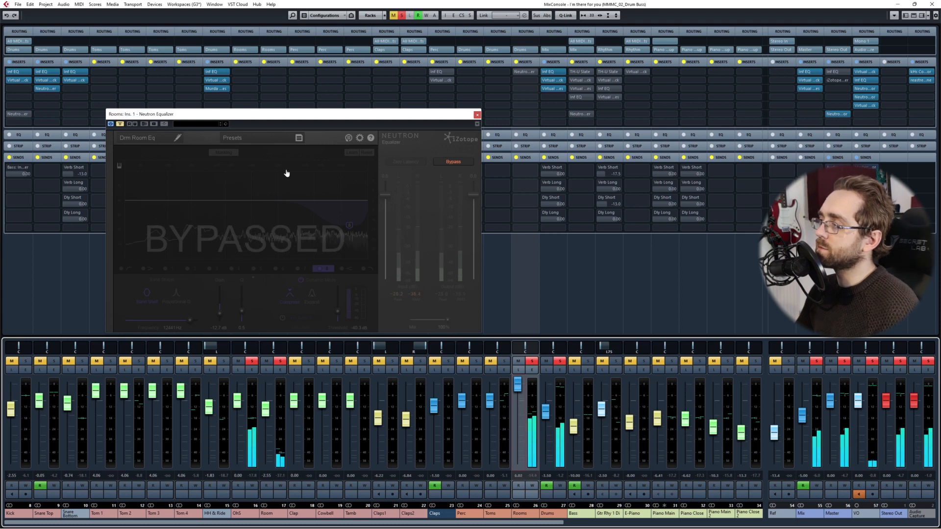
- Activate the Neutron Equalizer on the Rooms group, examine its dynamic high-frequency cut, and close it
left_click_drag(279, 112, 394, 120)
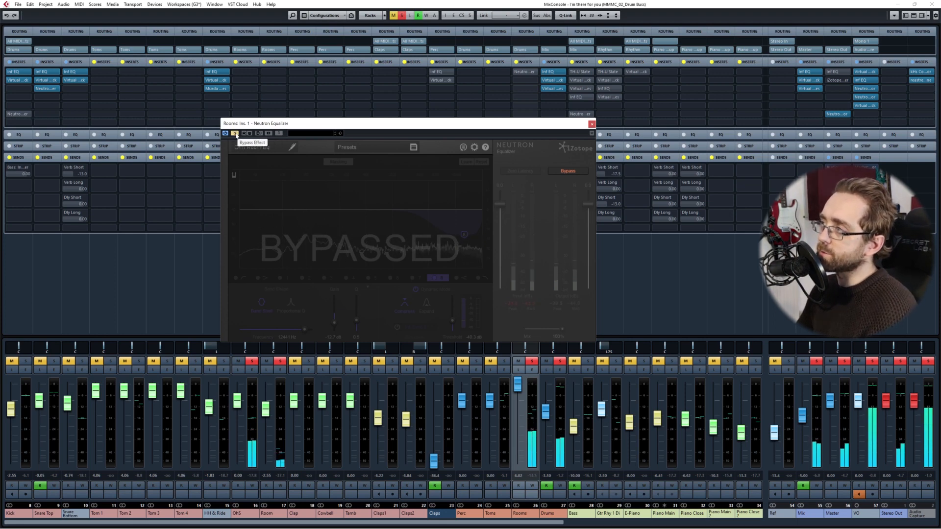
left_click(235, 133)
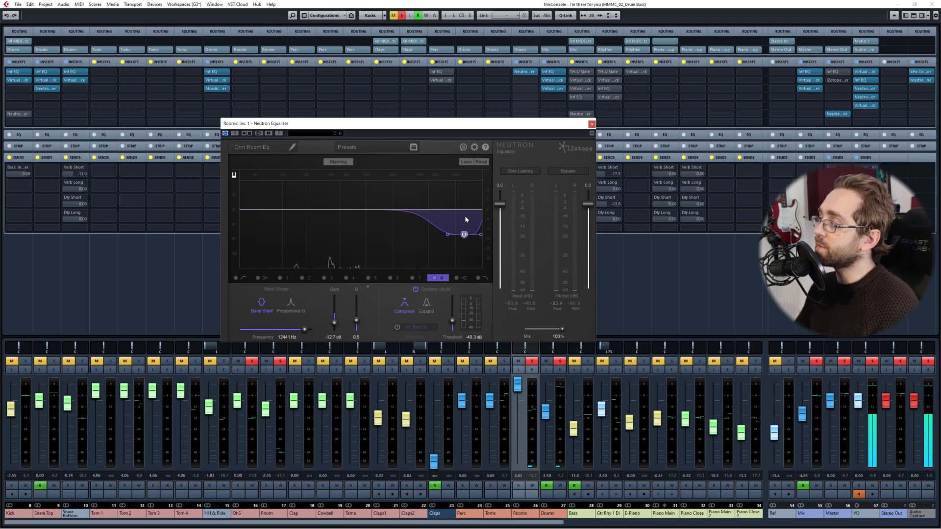
left_click(592, 123)
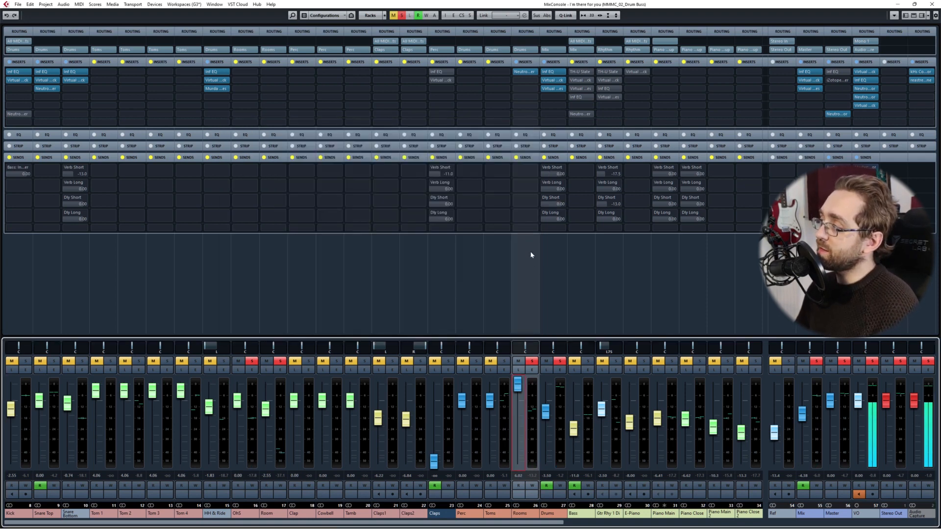
- Switch the solo back to the Drums group and reopen the Rooms Neutron Equalizer without its preset manager
left_click(549, 281)
left_click(513, 324)
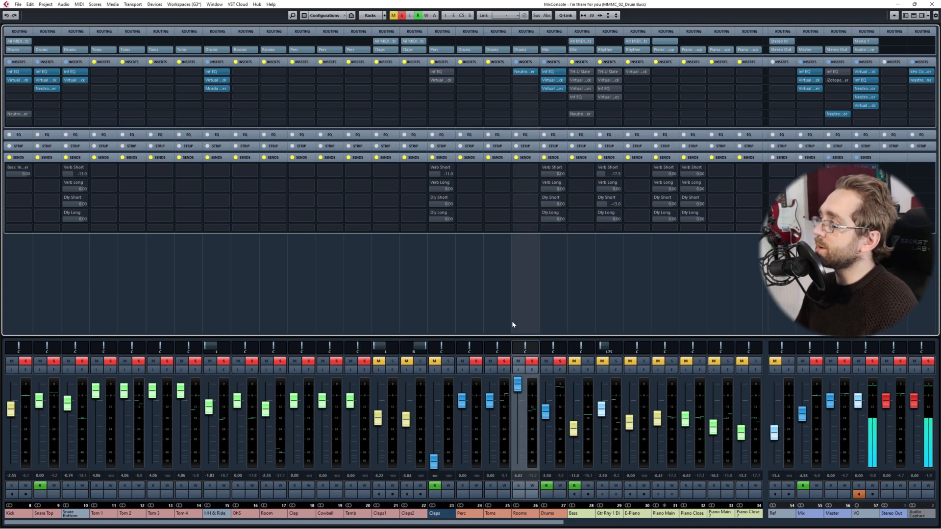
left_click(527, 72)
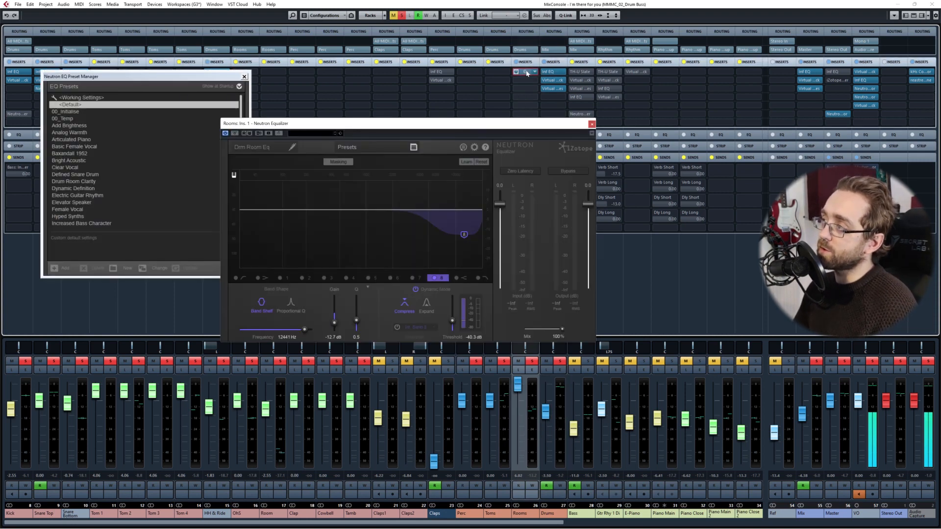
left_click(244, 76)
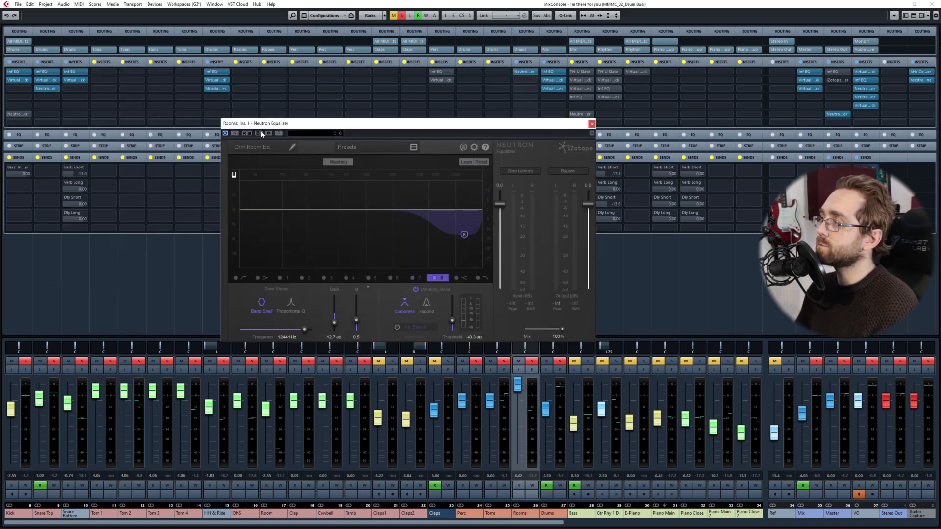
left_click_drag(244, 124, 213, 96)
- Reset the Rooms fader to 0 dB and compare its EQ bypassed and active within the drum mix, leaving it active and closed
left_click(205, 107)
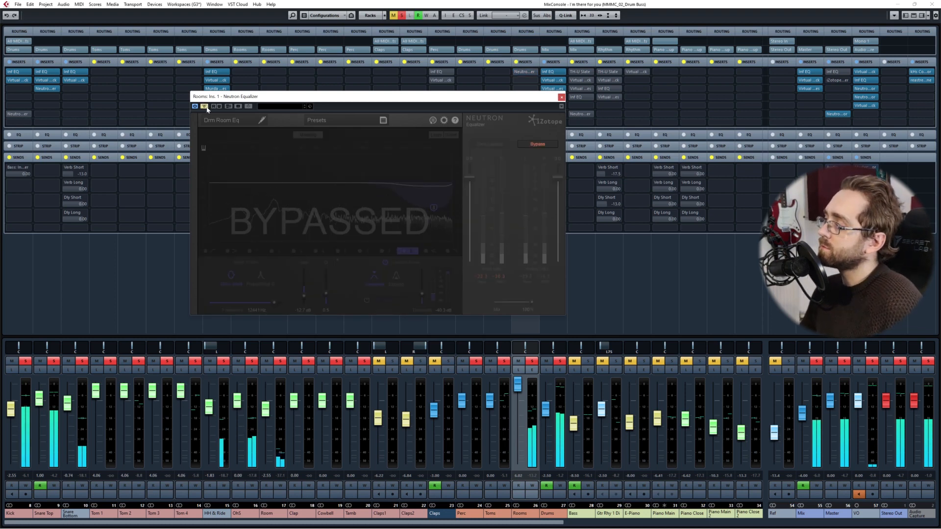
left_click(524, 398, "ctrl")
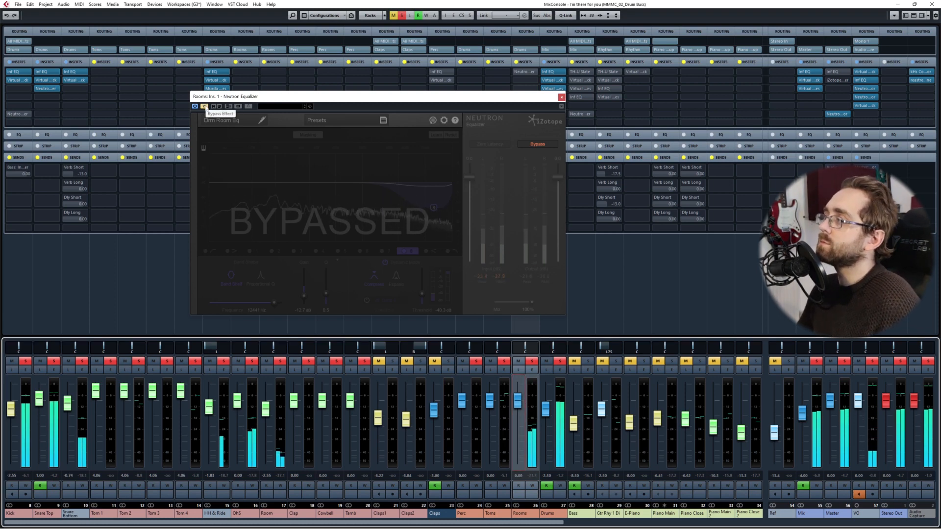
left_click(204, 106)
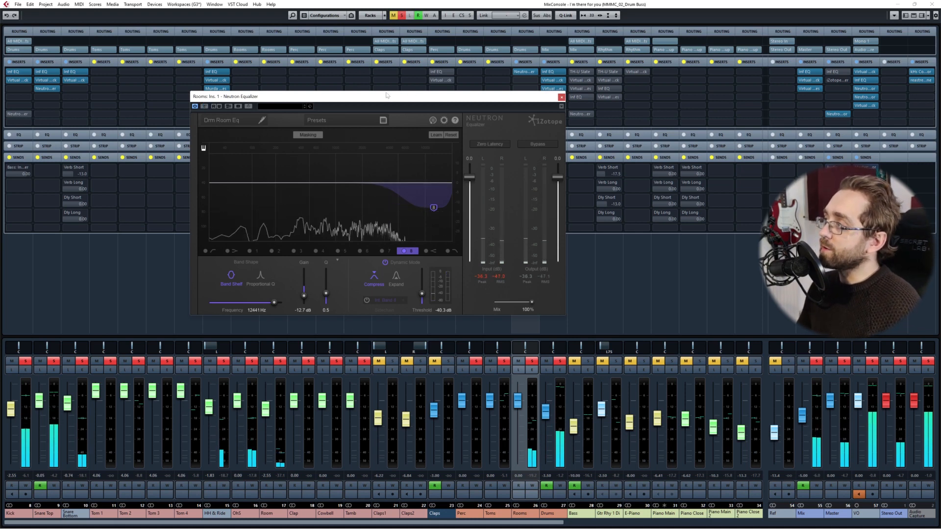
left_click_drag(385, 95, 374, 95)
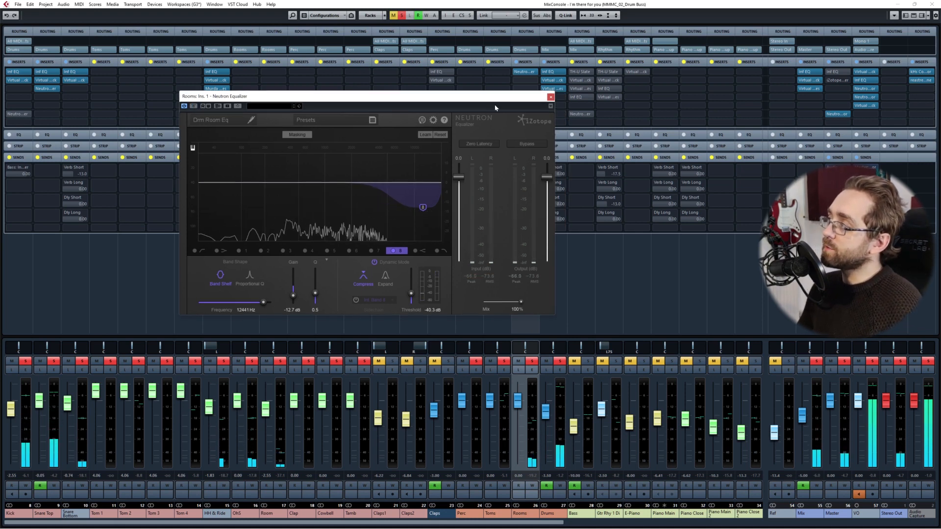
left_click(550, 97)
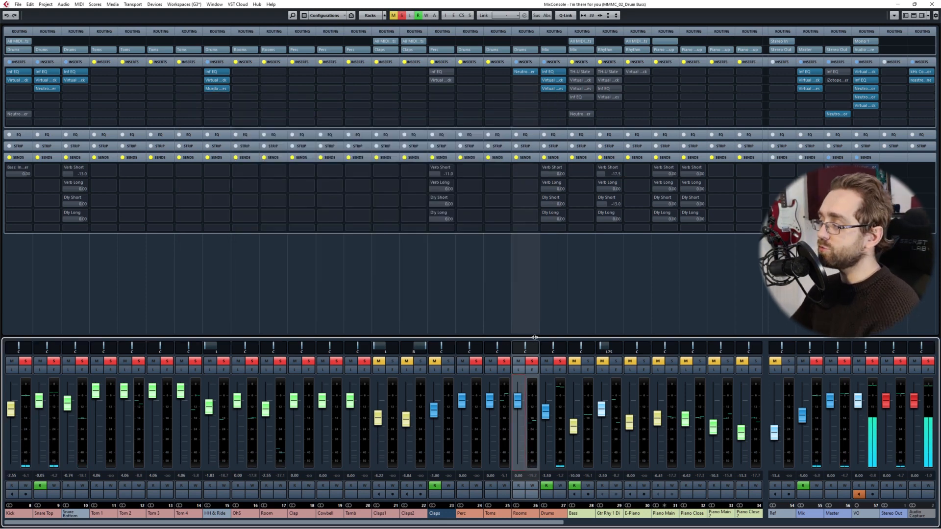
- Select the Kick through Drums channels and compare all their inserts bypassed and active during soloed drum playback, leaving them active
left_click(557, 312)
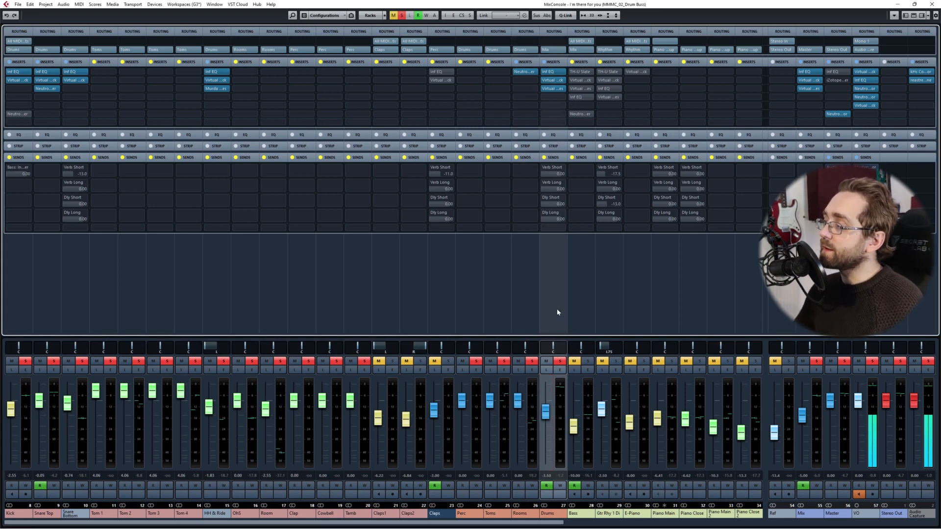
key("space")
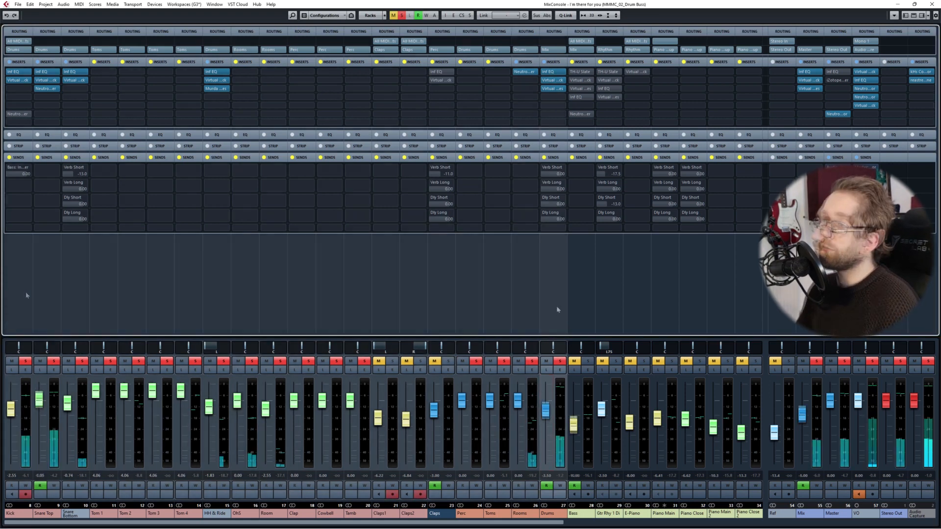
left_click(17, 298, "shift")
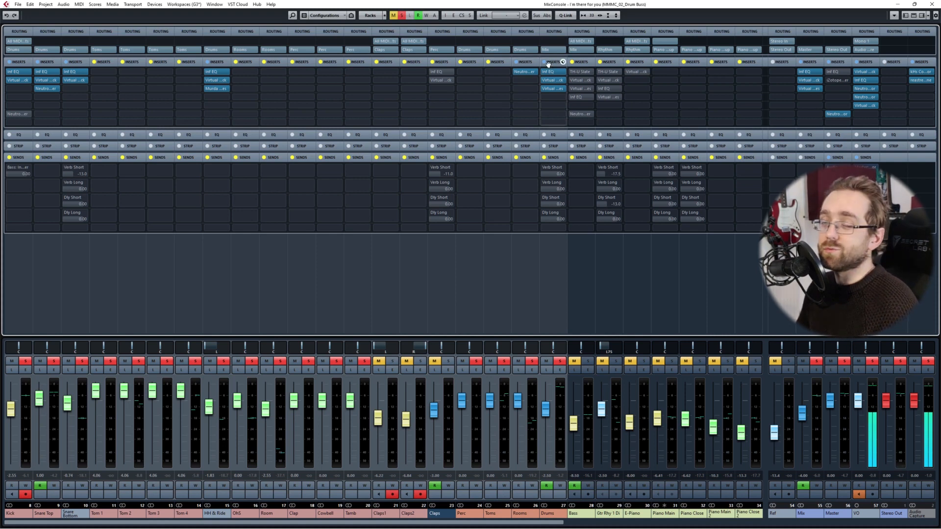
key("space")
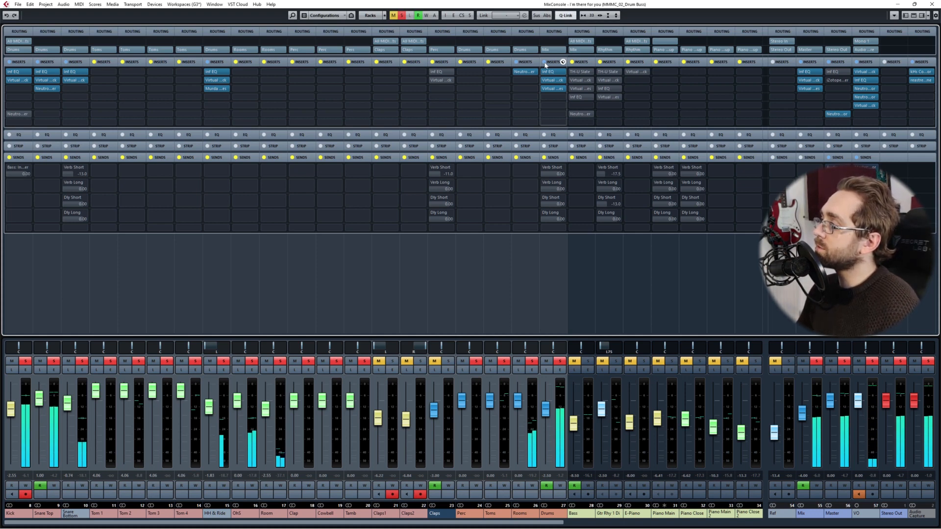
left_click(545, 64)
left_click(545, 64, "alt+shift")
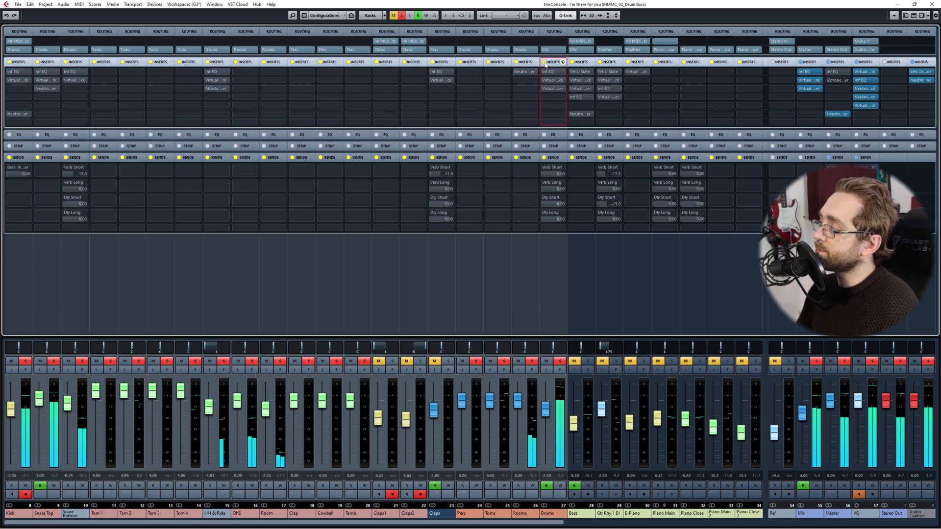
left_click(545, 64, "alt+shift")
- Turn off the solo on the Drums group and on the VO channel
left_click(558, 316)
key("s")
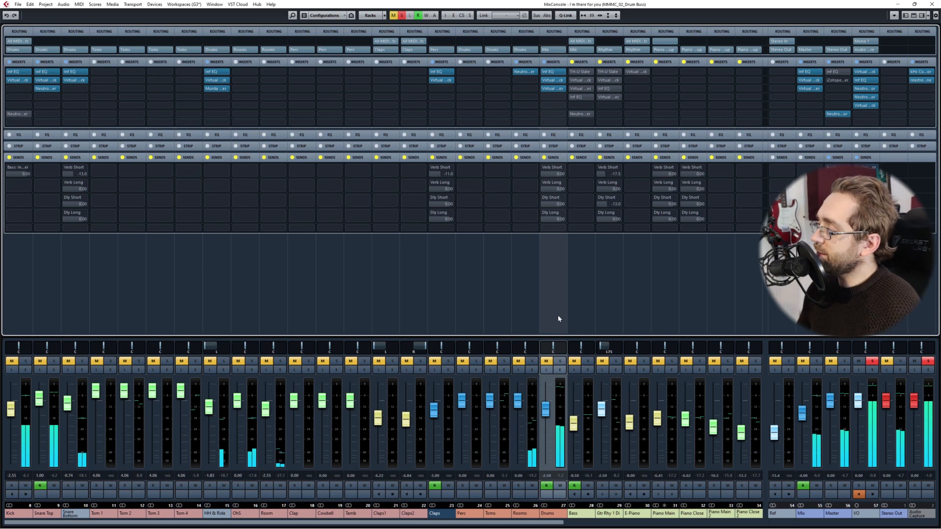
left_click(866, 313)
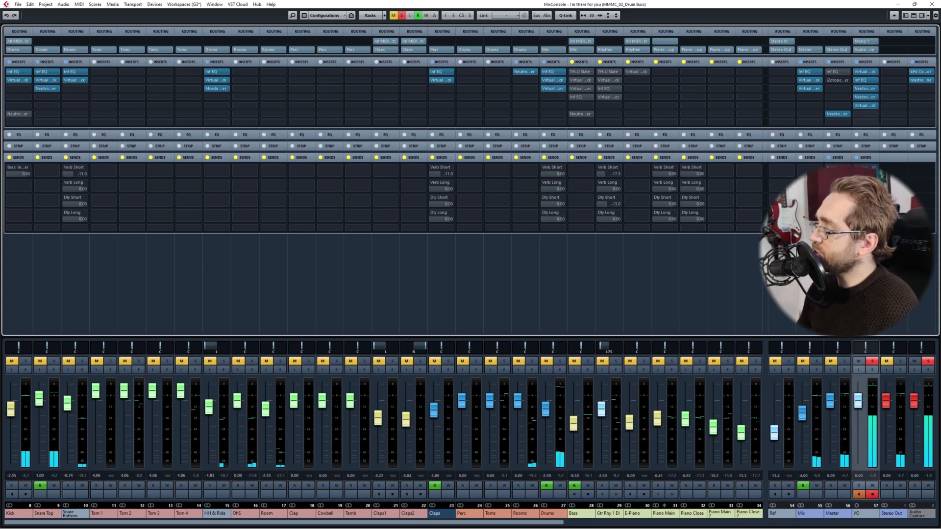
key("s")
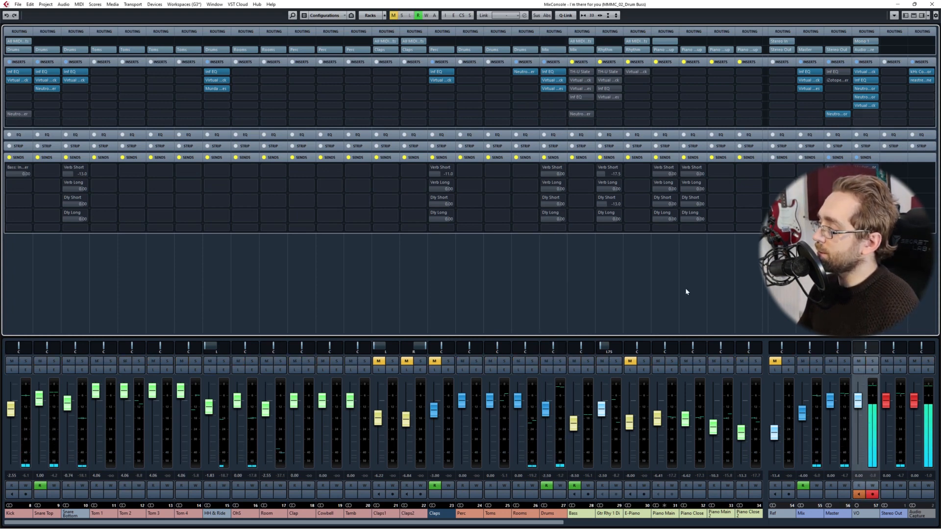
- Compare the inserts of the Kick through Drums channels bypassed and active within the full mix, leaving them active
left_click(553, 299)
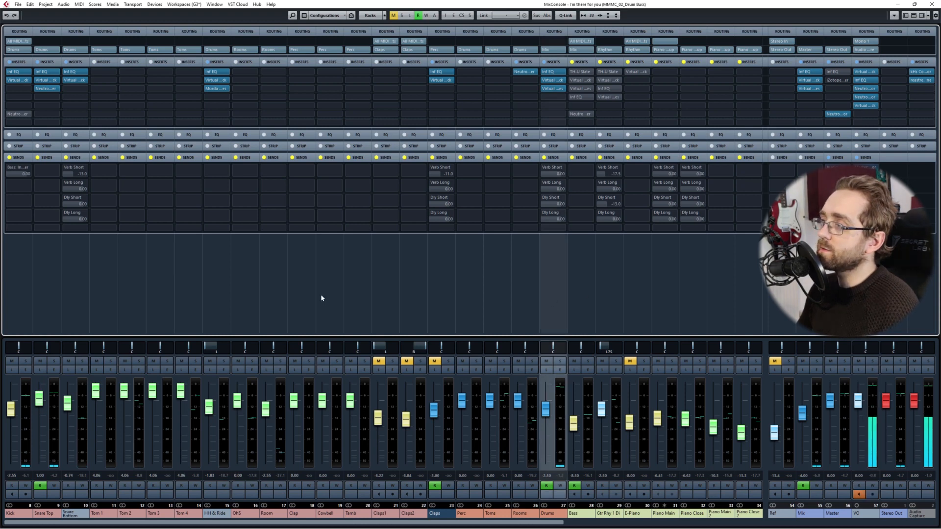
left_click(13, 322)
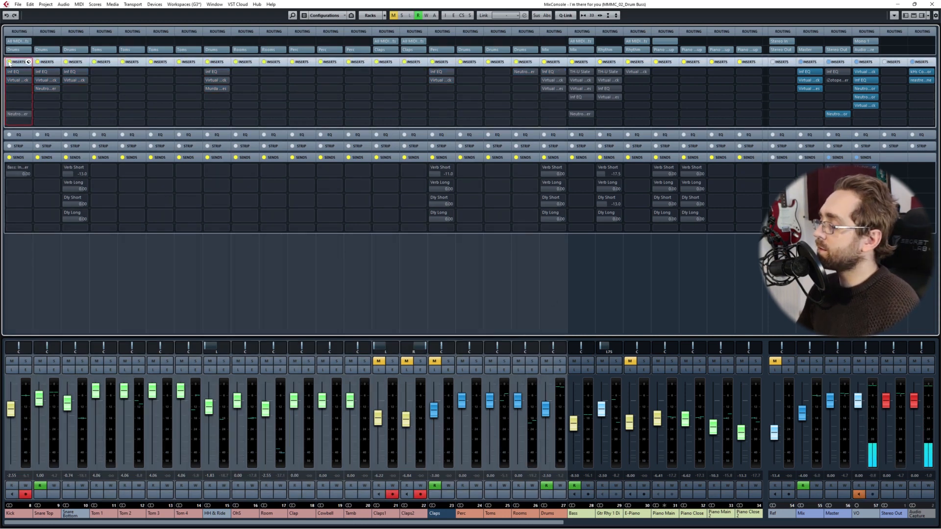
left_click(544, 63, "alt+shift")
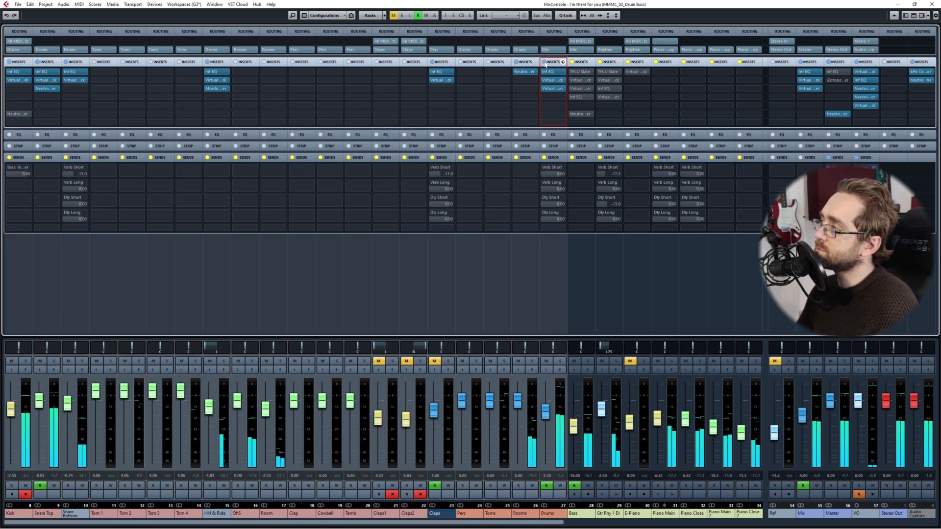
left_click(544, 62, "alt+shift")
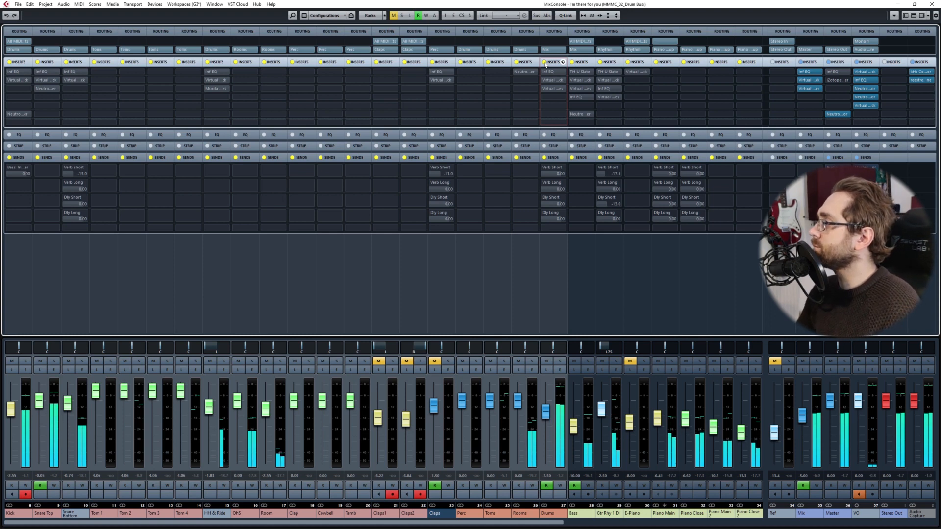
left_click(544, 62, "alt+shift")
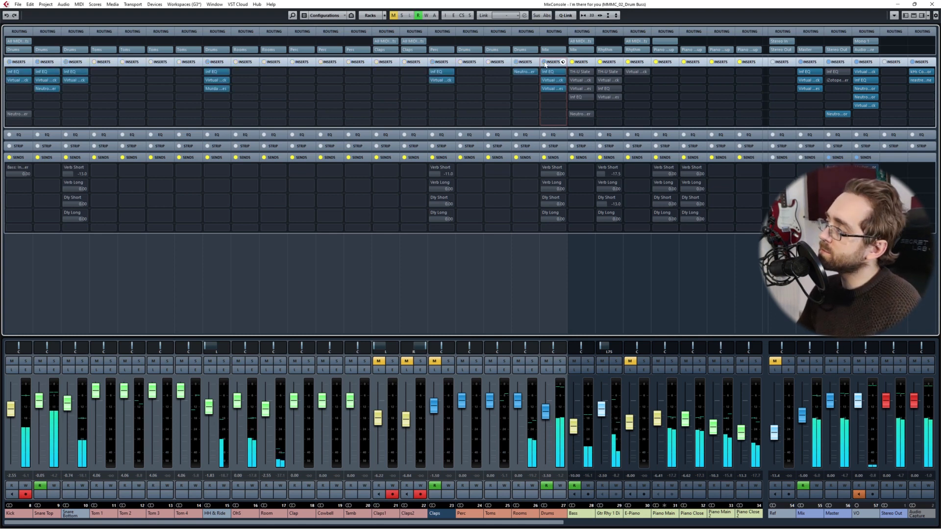